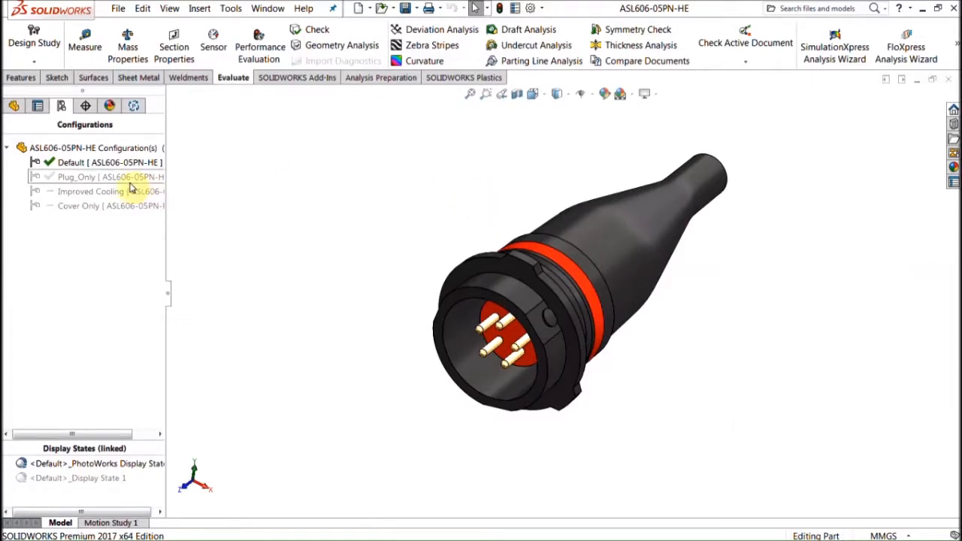
- Activate the Plug_Only configuration of the connector and reload its SOLIDWORKS Plastics project
{"action": "scroll", "coordinate": [516, 345], "scroll_direction": "down", "scroll_amount": 2}
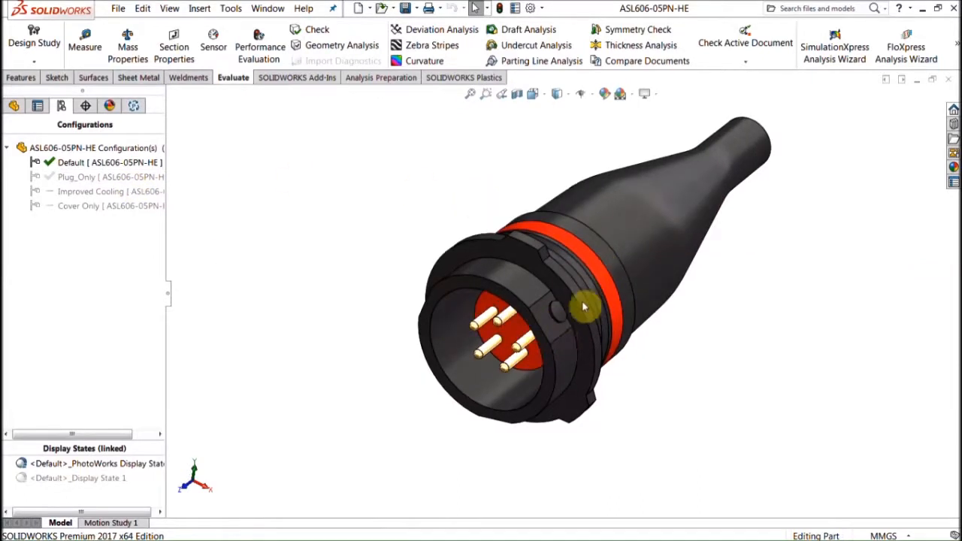
{"action": "left_click", "coordinate": [106, 176]}
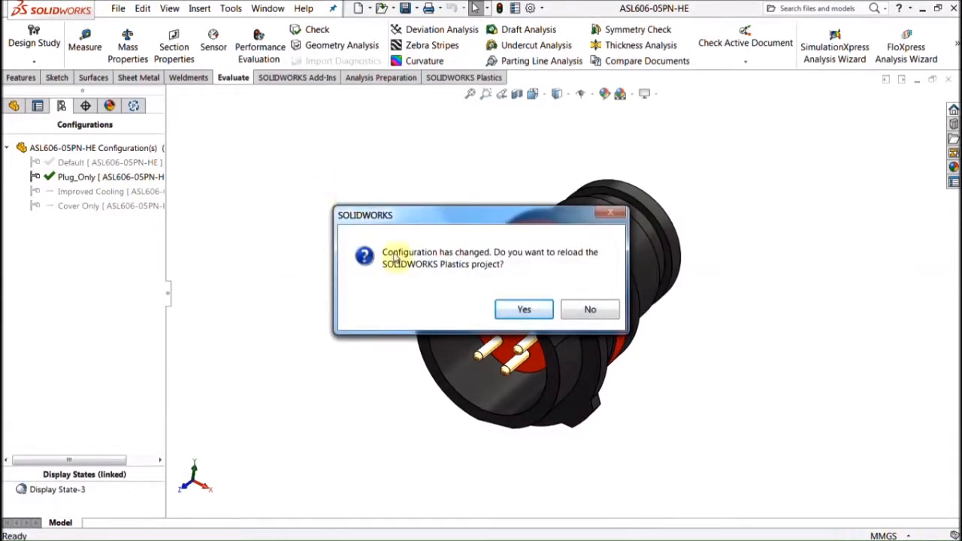
{"action": "left_click", "coordinate": [539, 313]}
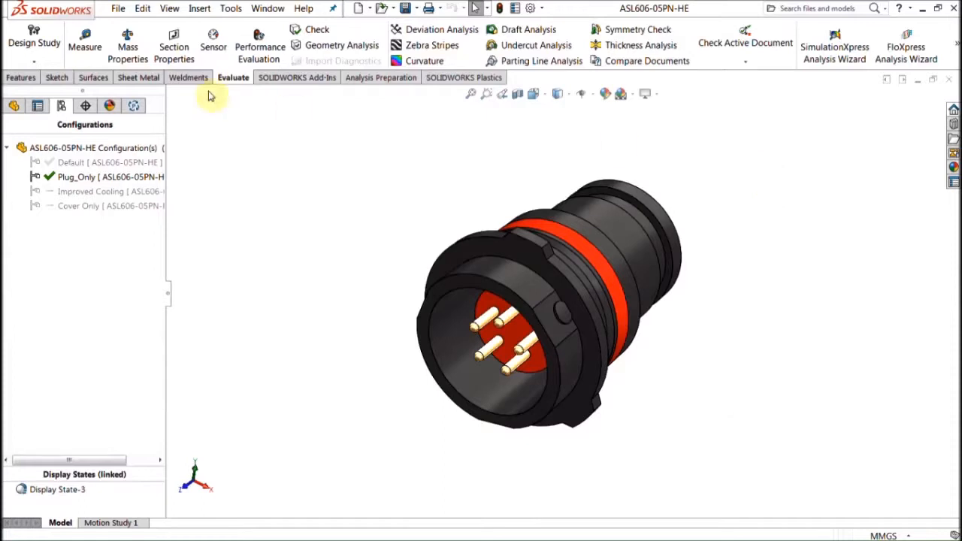
- Roll the part back to just after Cut-Revolve1 and look at the pin holes in the socket's red face
{"action": "left_click", "coordinate": [21, 112]}
{"action": "left_click", "coordinate": [22, 112]}
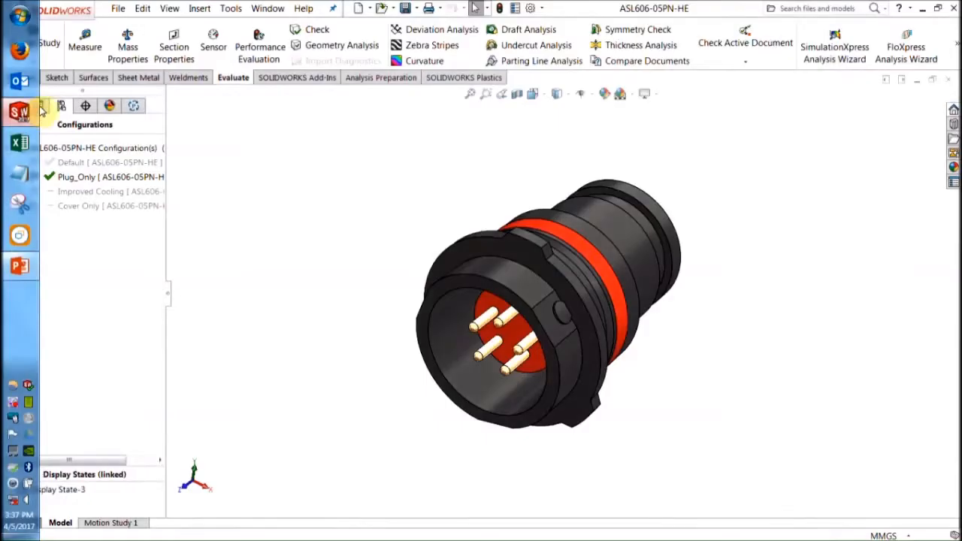
{"action": "left_click", "coordinate": [14, 106]}
{"action": "scroll", "coordinate": [112, 392], "scroll_direction": "down", "scroll_amount": 8}
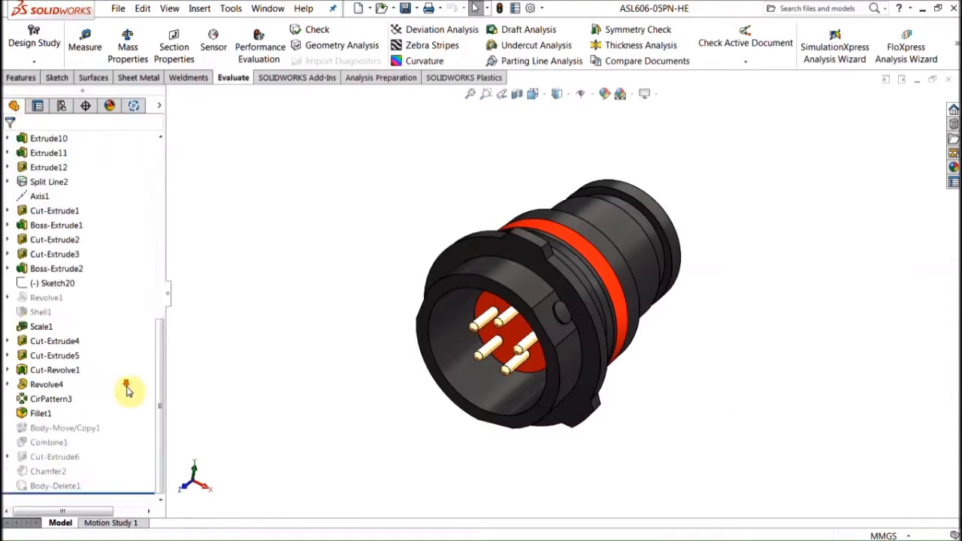
{"action": "left_click_drag", "start_coordinate": [125, 496], "coordinate": [114, 377]}
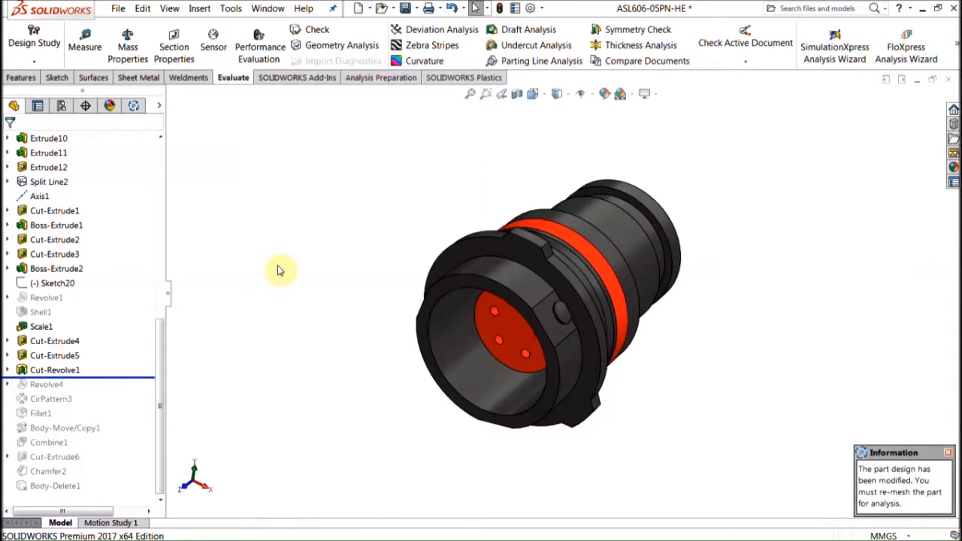
{"action": "middle_click_drag", "start_coordinate": [359, 312], "coordinate": [386, 248]}
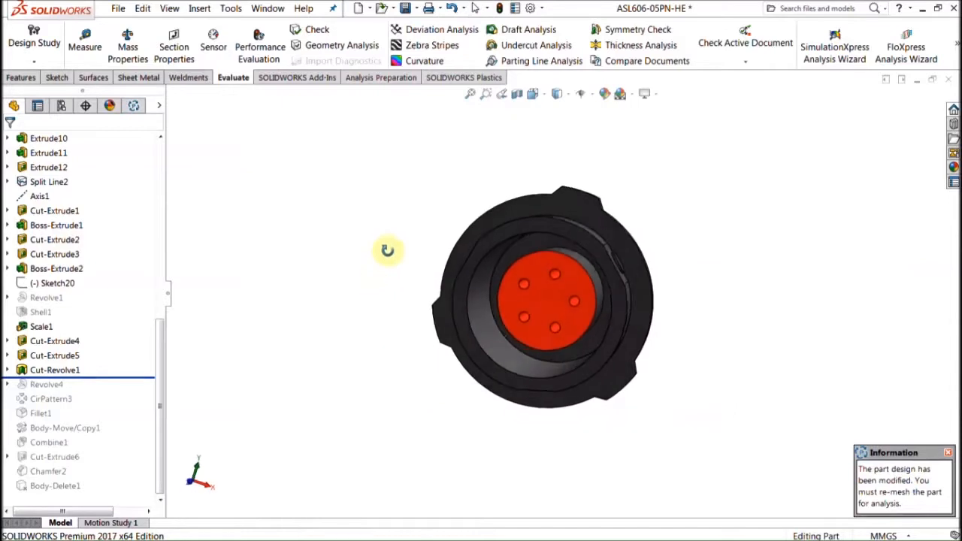
- Highlight the Cut-Revolve1 feature and the Socket solid body to examine the geometry without its pins
{"action": "left_click", "coordinate": [64, 370]}
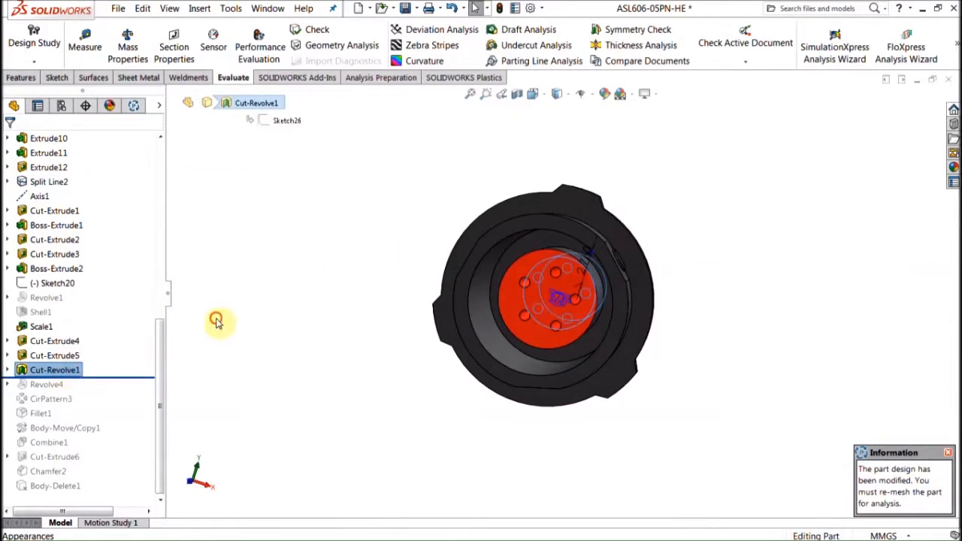
{"action": "left_click", "coordinate": [216, 318]}
{"action": "scroll", "coordinate": [536, 314], "scroll_direction": "up", "scroll_amount": 2}
{"action": "mouse_move", "coordinate": [537, 314]}
{"action": "middle_mouse_down"}
{"action": "mouse_move", "coordinate": [550, 301]}
{"action": "mouse_move", "coordinate": [539, 307]}
{"action": "middle_mouse_up"}
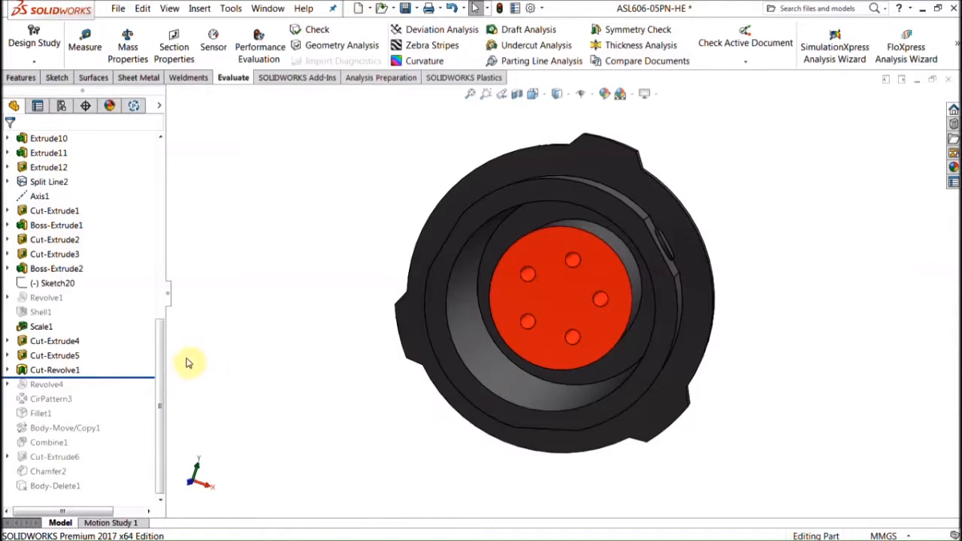
{"action": "left_click_drag", "start_coordinate": [159, 365], "coordinate": [160, 225]}
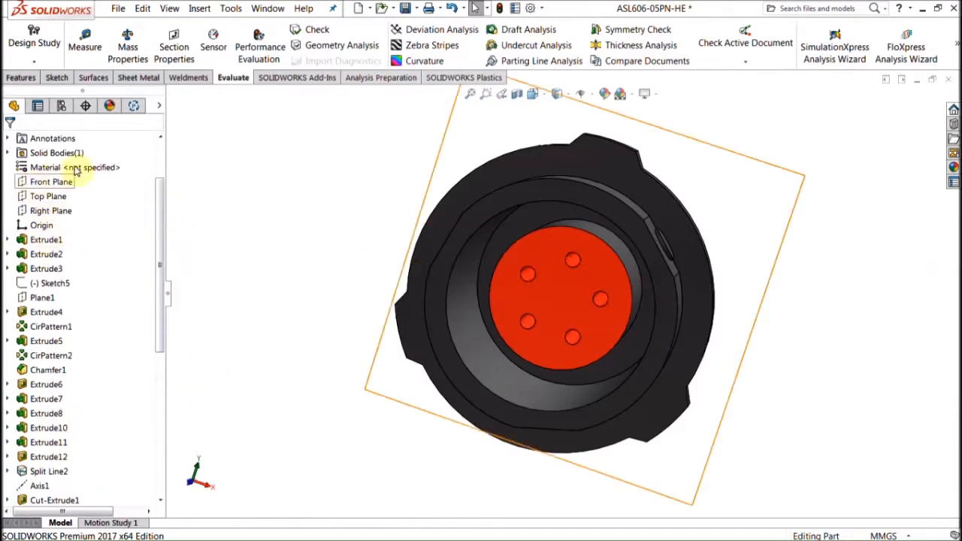
{"action": "left_click", "coordinate": [9, 153]}
{"action": "left_click", "coordinate": [45, 166]}
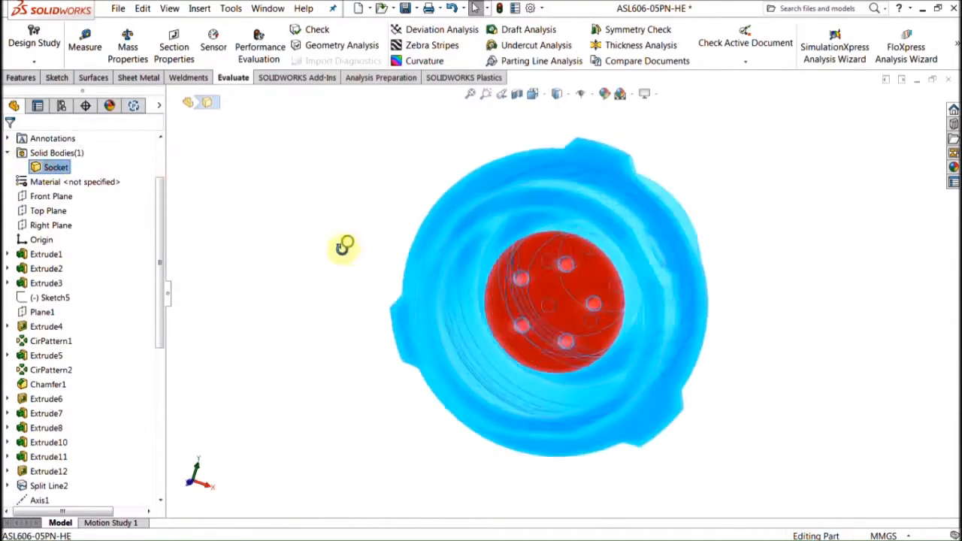
{"action": "left_click", "coordinate": [344, 248]}
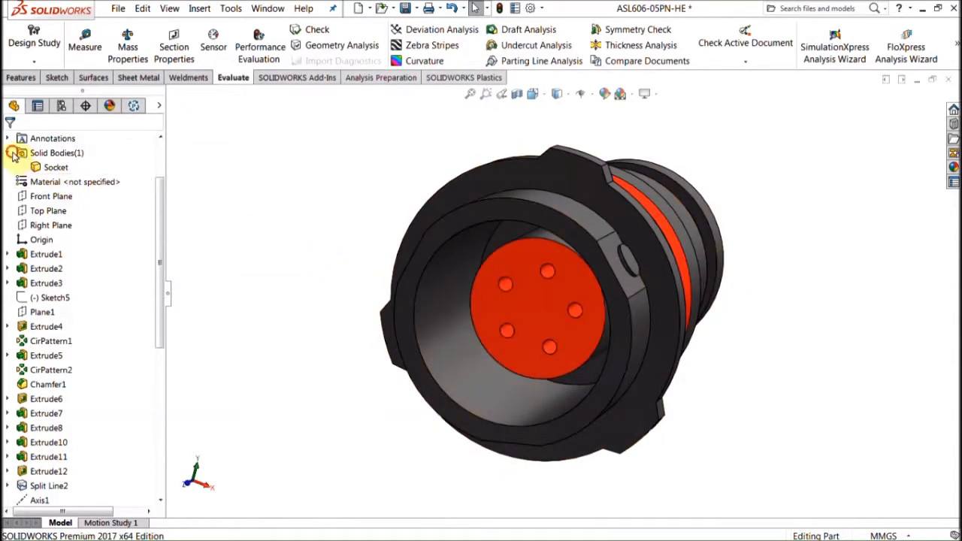
- Roll the part forward through CirPattern3 and highlight the Revolve4 pin feature
{"action": "scroll", "coordinate": [90, 300], "scroll_direction": "down", "scroll_amount": 7}
{"action": "left_click_drag", "start_coordinate": [121, 382], "coordinate": [123, 404]}
{"action": "left_click", "coordinate": [45, 384]}
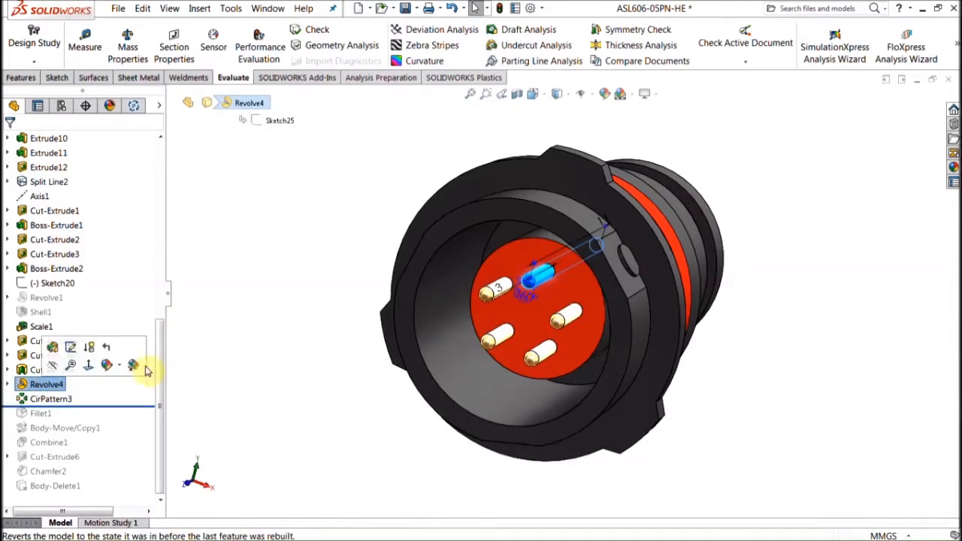
{"action": "left_click", "coordinate": [263, 368]}
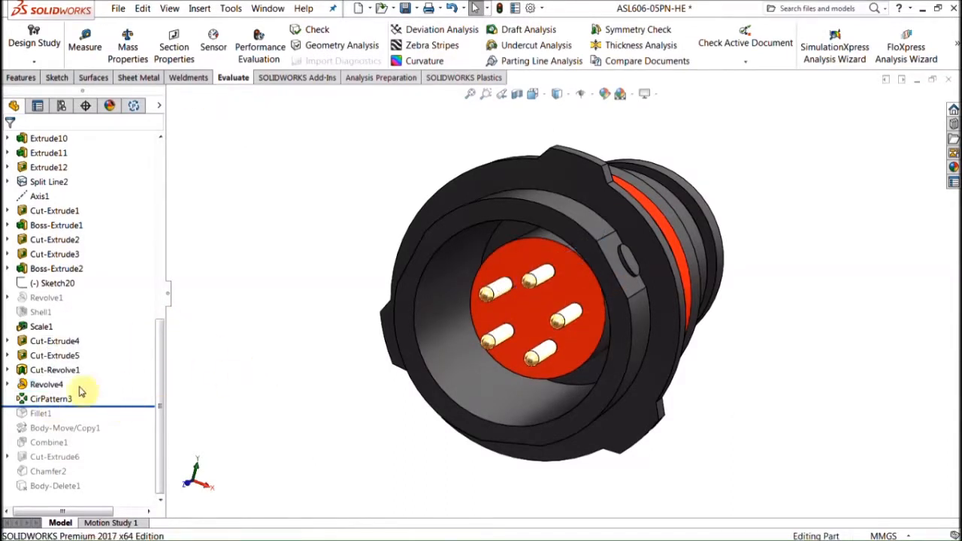
- Inspect the Merge result option in Revolve4's definition and accept the feature without changes
{"action": "right_click", "coordinate": [45, 384]}
{"action": "left_click", "coordinate": [75, 221]}
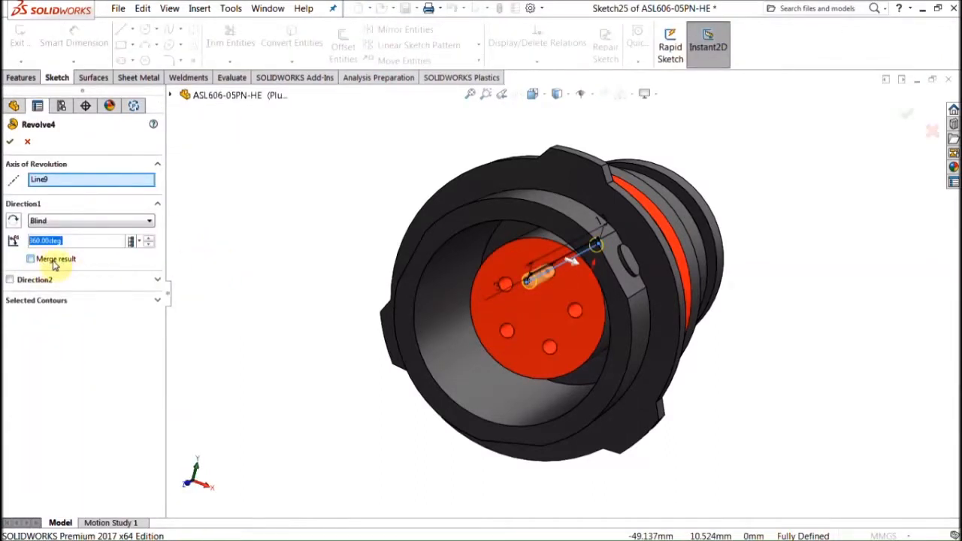
{"action": "left_click", "coordinate": [10, 141]}
{"action": "left_click", "coordinate": [232, 173]}
- Roll the part forward to the end of its features and examine the Pin1 and Socket solid bodies
{"action": "left_click", "coordinate": [148, 404]}
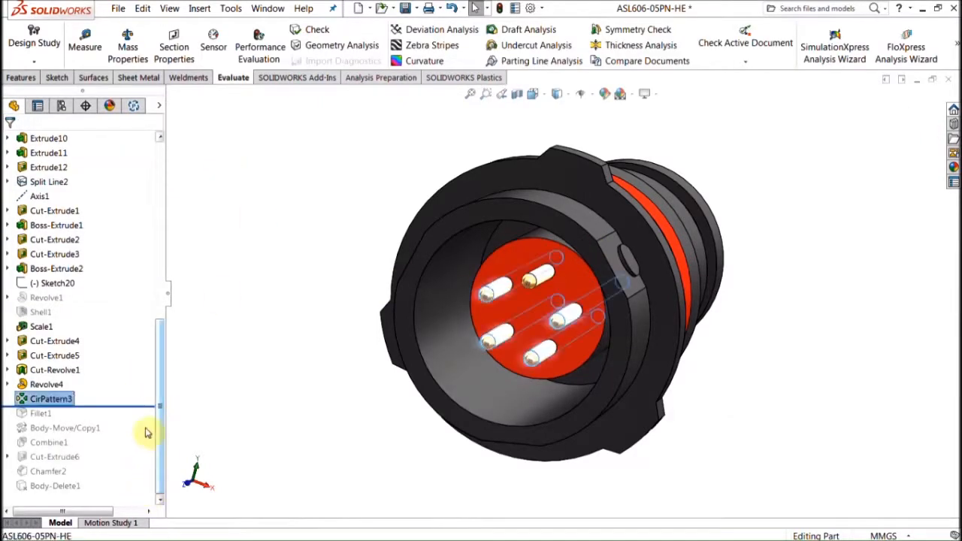
{"action": "left_click_drag", "start_coordinate": [145, 406], "coordinate": [150, 492]}
{"action": "left_click_drag", "start_coordinate": [160, 454], "coordinate": [172, 256]}
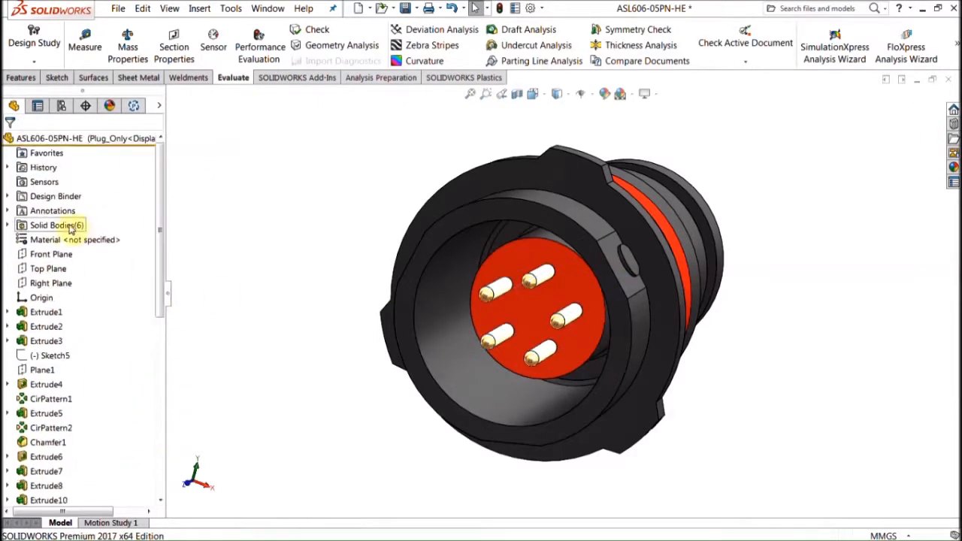
{"action": "left_click", "coordinate": [8, 225]}
{"action": "left_click", "coordinate": [50, 240]}
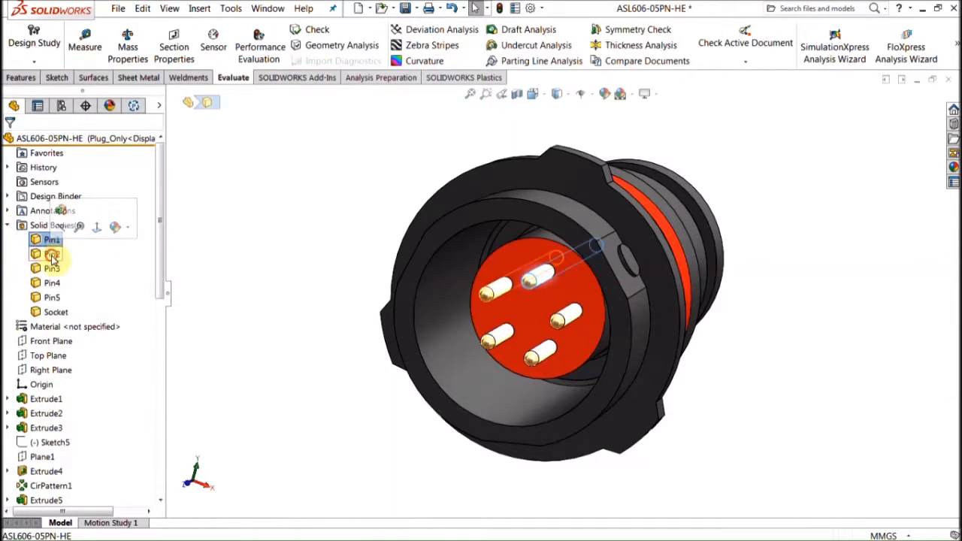
{"action": "left_click", "coordinate": [55, 311]}
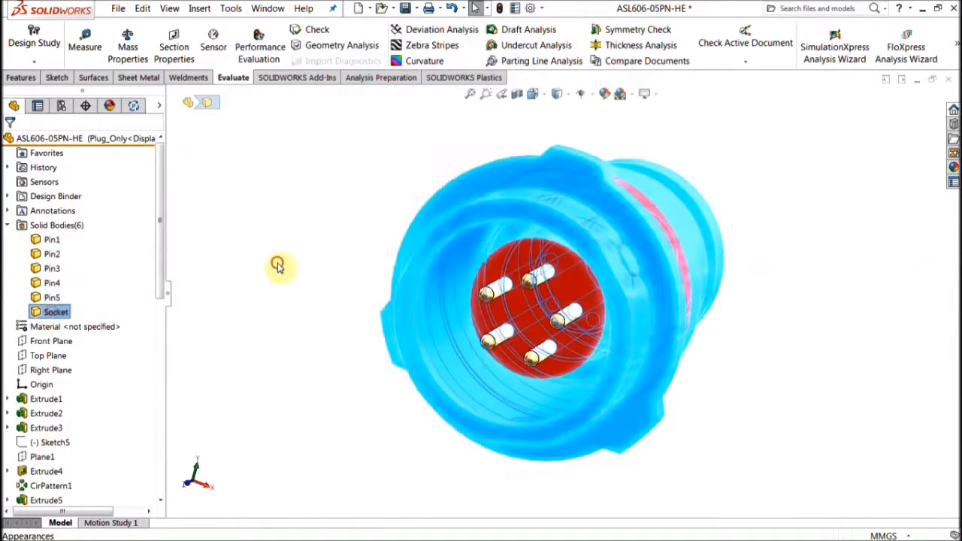
{"action": "left_click", "coordinate": [277, 266]}
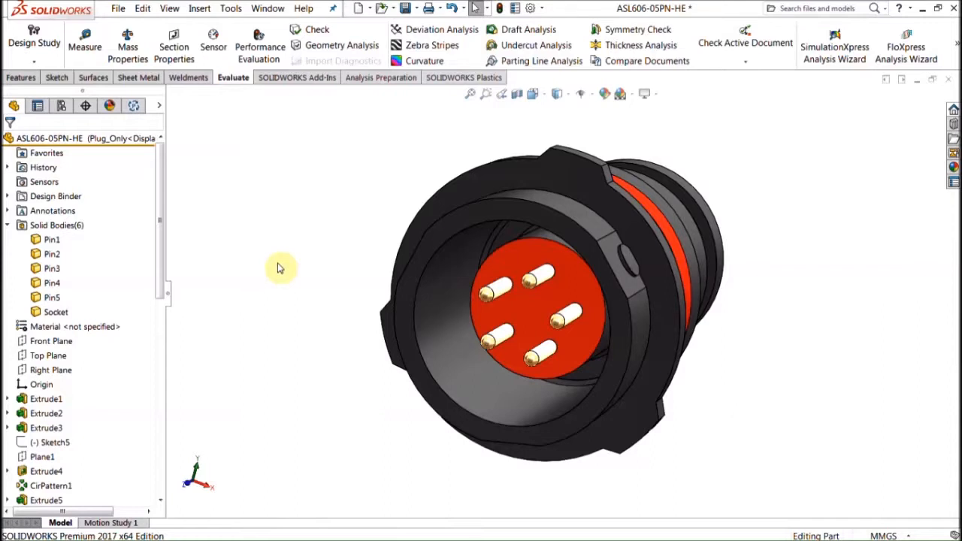
- Roll the part back to just after Cut-Revolve1 and measure the total area of the five pin hole faces
{"action": "left_click_drag", "start_coordinate": [159, 380], "coordinate": [170, 467]}
{"action": "left_click_drag", "start_coordinate": [108, 492], "coordinate": [104, 380]}
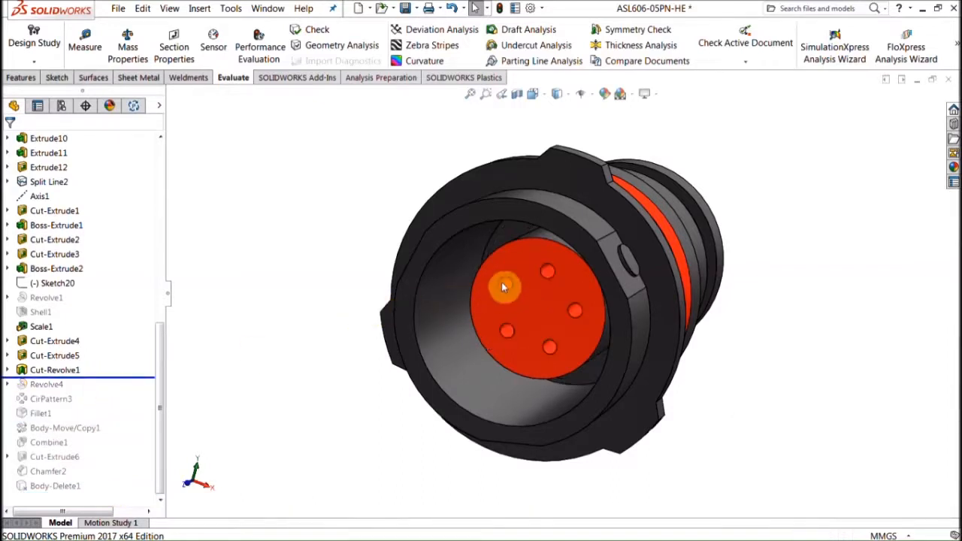
{"action": "left_click", "coordinate": [505, 285]}
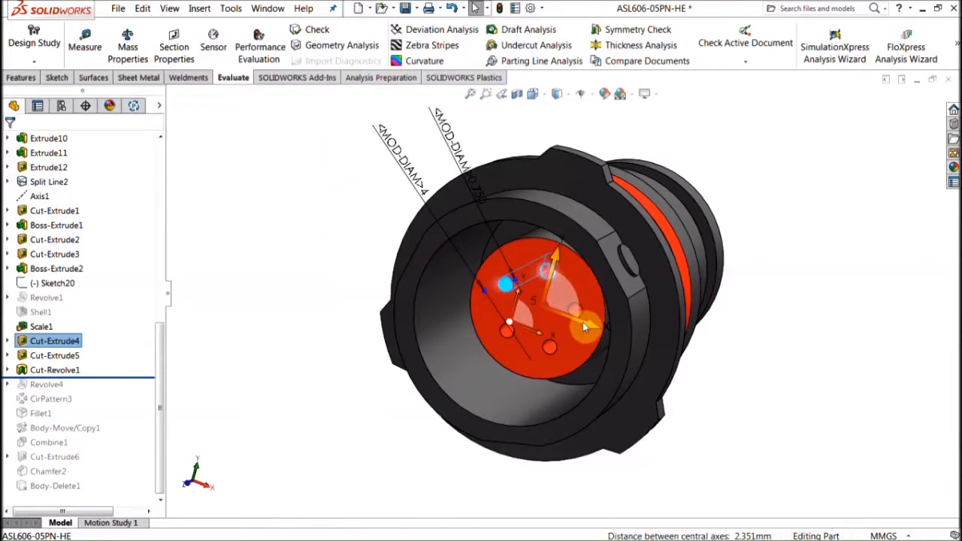
{"action": "scroll", "coordinate": [519, 291], "scroll_direction": "down", "scroll_amount": 3}
{"action": "left_click", "coordinate": [603, 323], "text": "ctrl"}
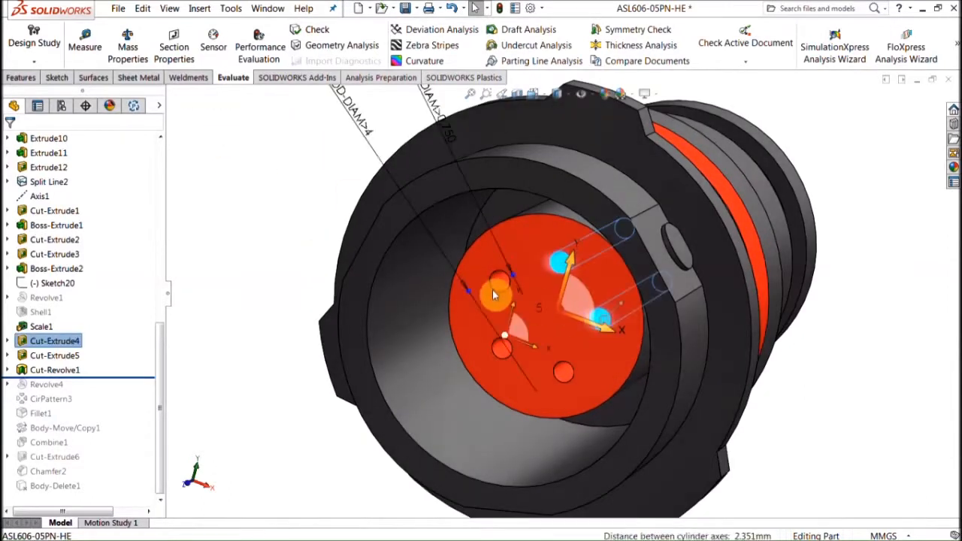
{"action": "left_click", "coordinate": [499, 280], "text": "ctrl"}
{"action": "left_click", "coordinate": [502, 347], "text": "ctrl"}
{"action": "left_click", "coordinate": [564, 372], "text": "ctrl"}
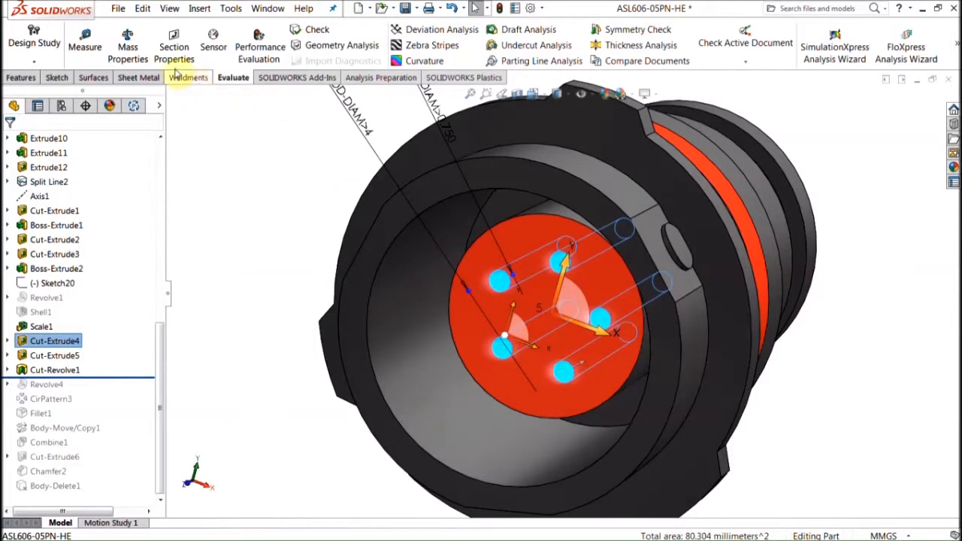
{"action": "left_click", "coordinate": [85, 41]}
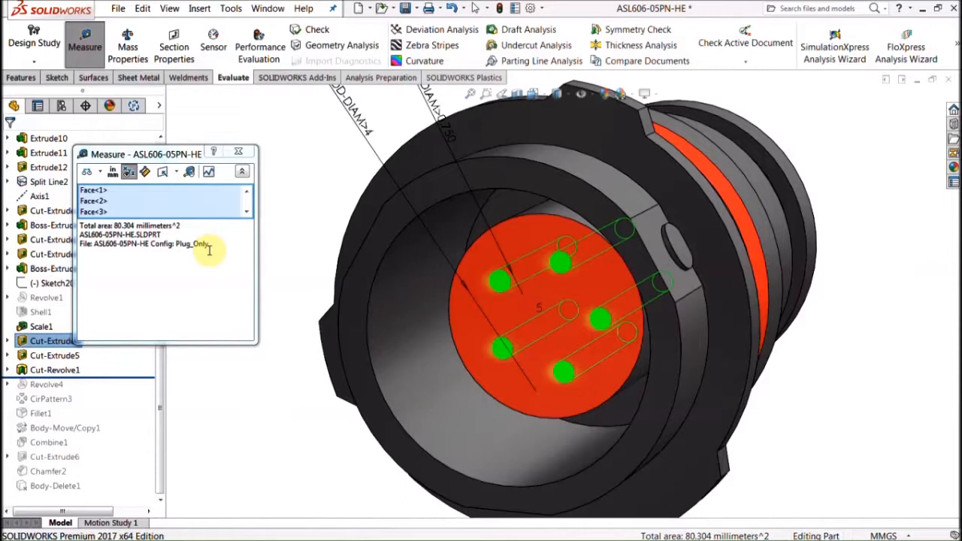
{"action": "left_click", "coordinate": [238, 151]}
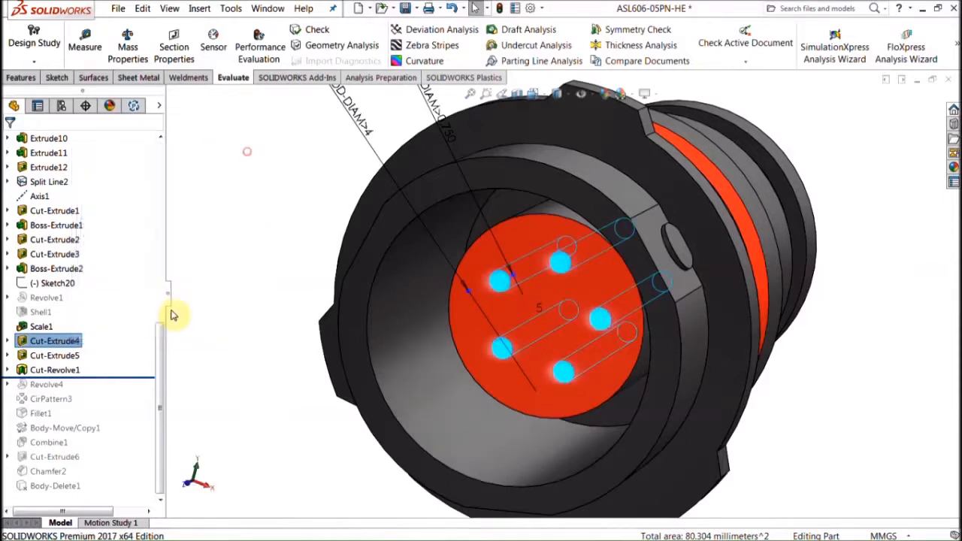
- Roll the part forward to the end of its features and check the available add-ins for SOLIDWORKS Plastics
{"action": "left_click_drag", "start_coordinate": [142, 379], "coordinate": [139, 493]}
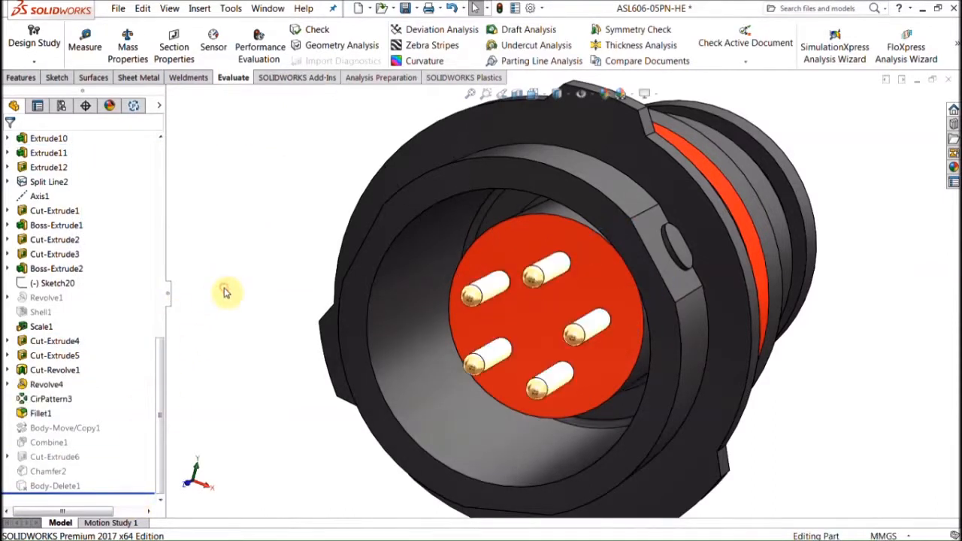
{"action": "key", "text": "f"}
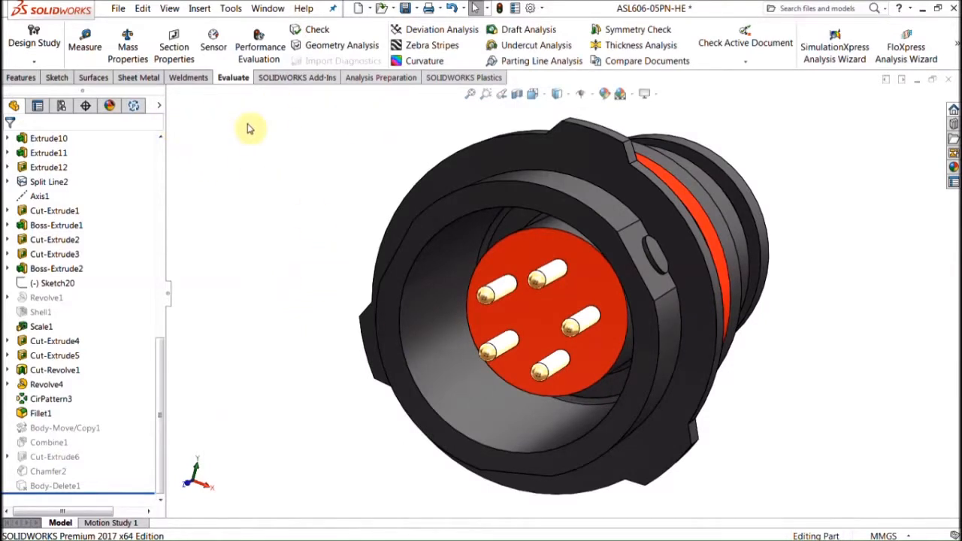
{"action": "left_click", "coordinate": [320, 78]}
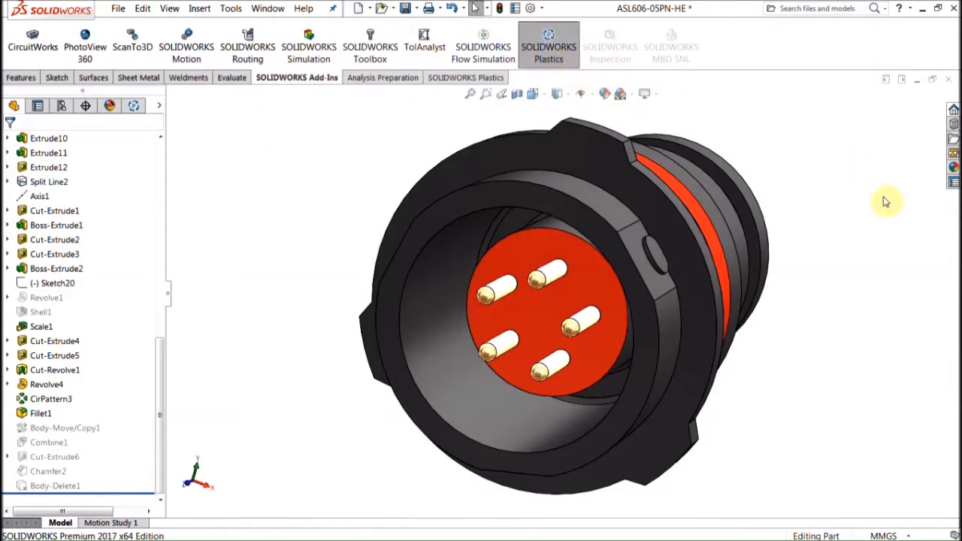
{"action": "key", "text": "f"}
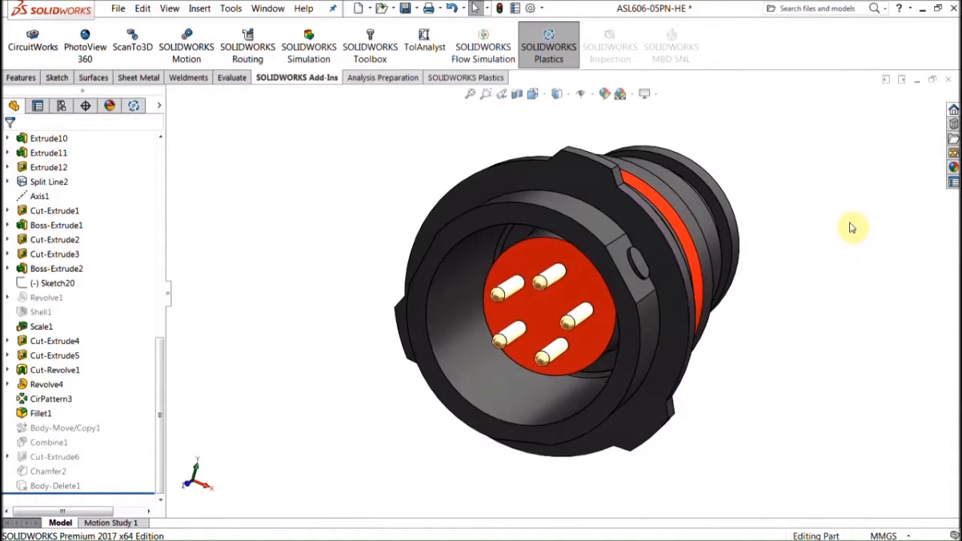
- Start a manual solid mesh through the Getting Started Wizard using the Solid Mesh Procedure, without reusing the previous meshing parameters
{"action": "left_click", "coordinate": [466, 78]}
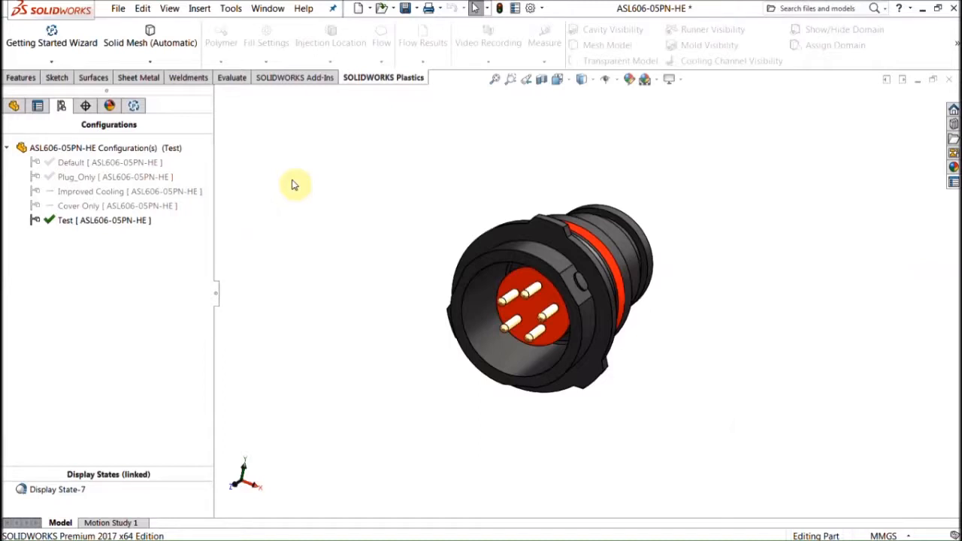
{"action": "left_click", "coordinate": [75, 42]}
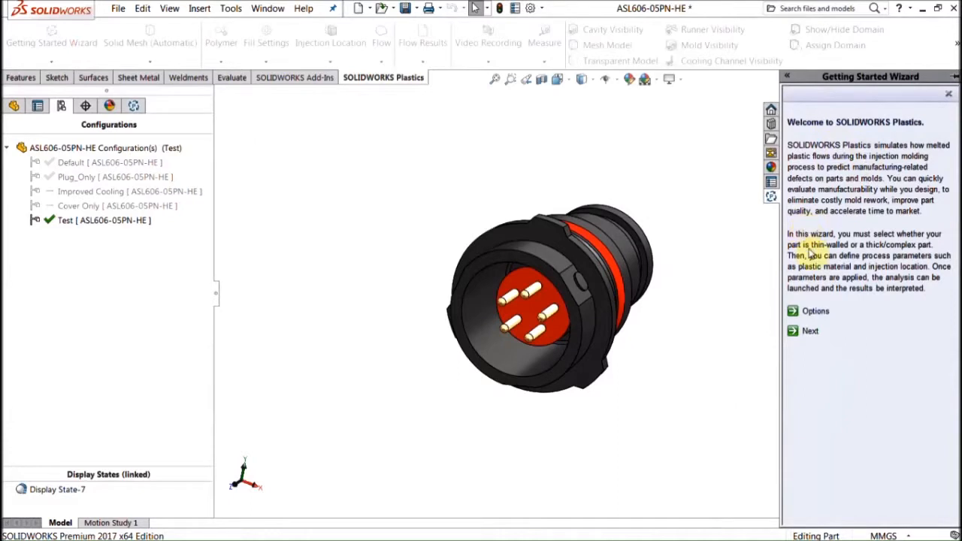
{"action": "left_click", "coordinate": [798, 331]}
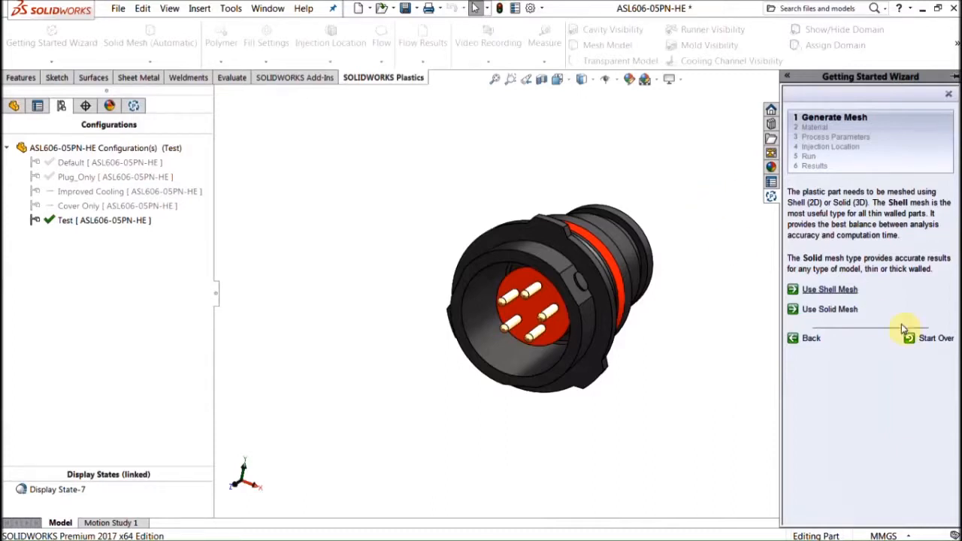
{"action": "left_click", "coordinate": [836, 309]}
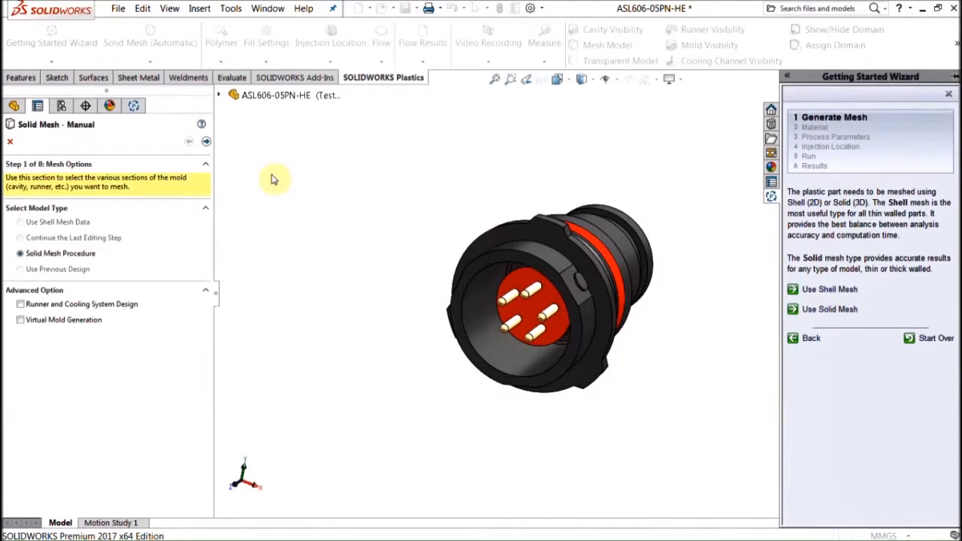
{"action": "left_click", "coordinate": [205, 142]}
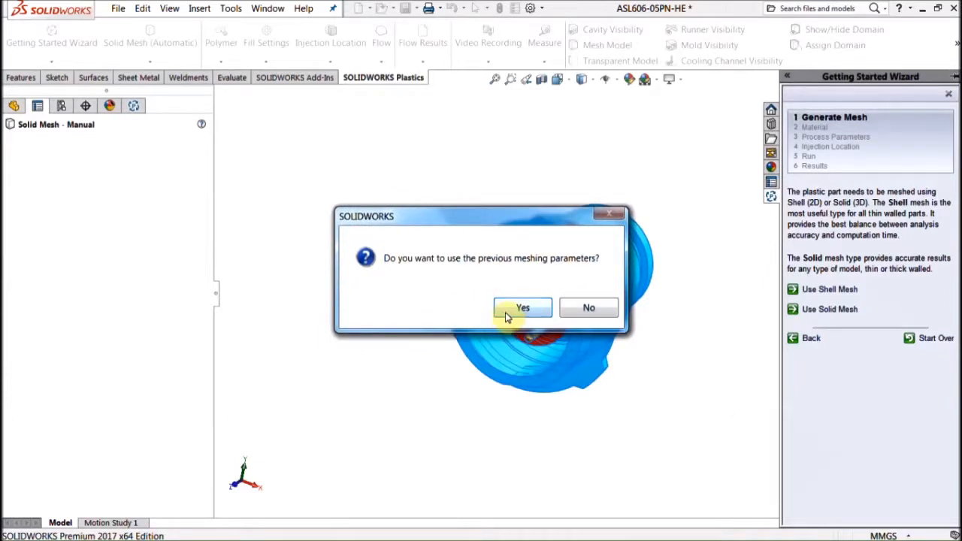
{"action": "left_click", "coordinate": [606, 319]}
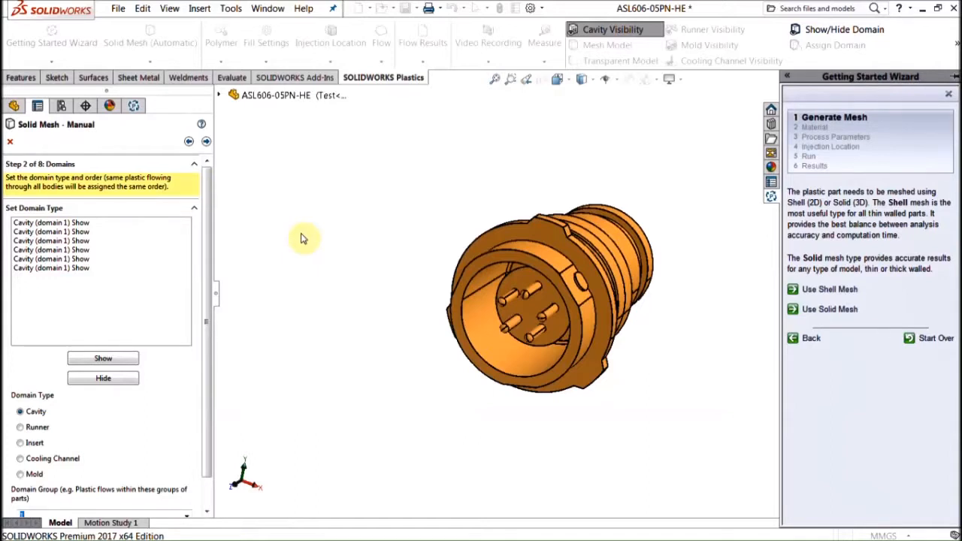
- Assign the five pin bodies the Insert domain type in domain group 1, leaving the plug body as Cavity
{"action": "scroll", "coordinate": [656, 290], "scroll_direction": "down", "scroll_amount": 3}
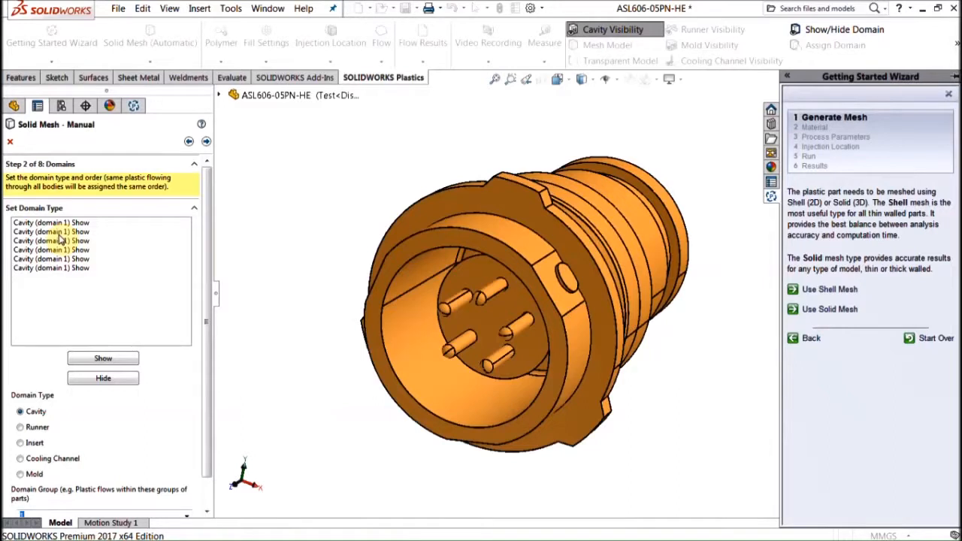
{"action": "left_click", "coordinate": [60, 232]}
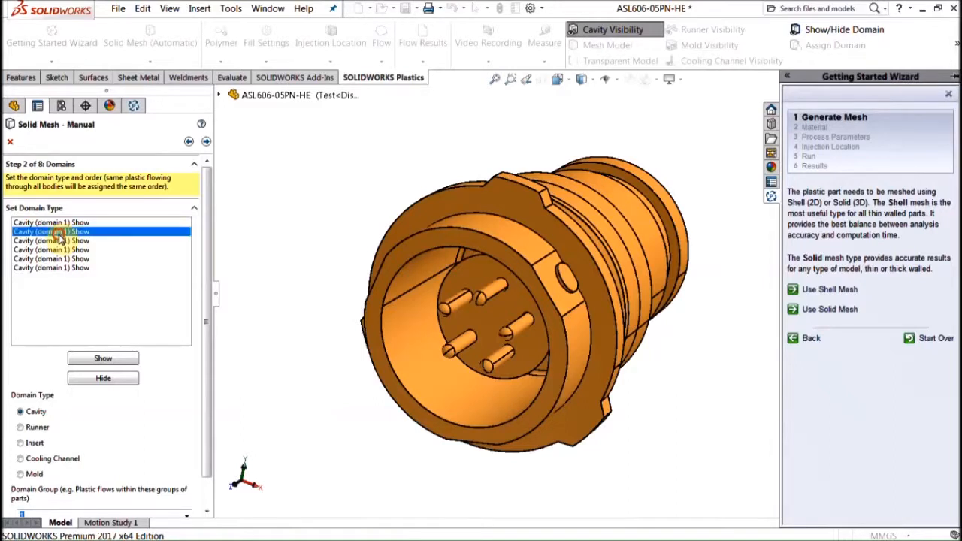
{"action": "left_click", "coordinate": [57, 267], "text": "shift"}
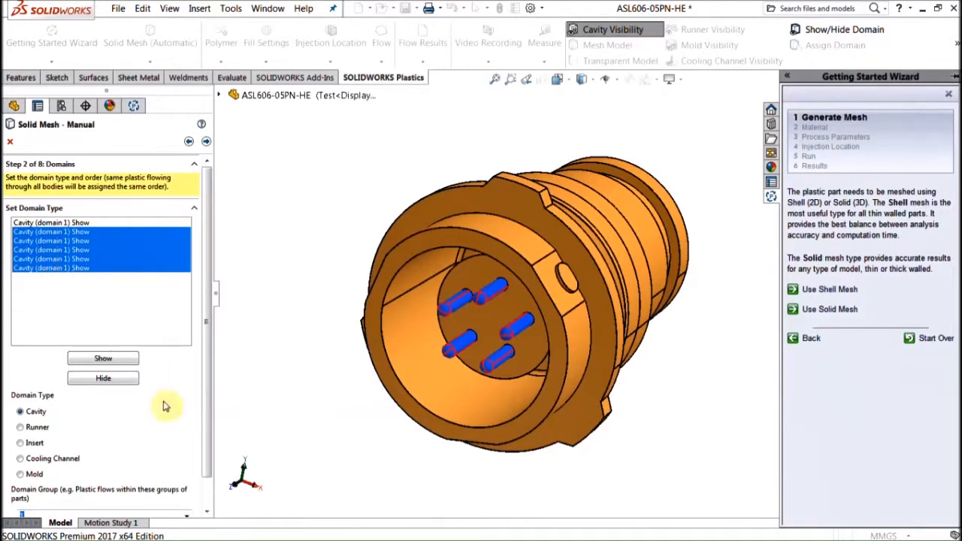
{"action": "left_click", "coordinate": [22, 443]}
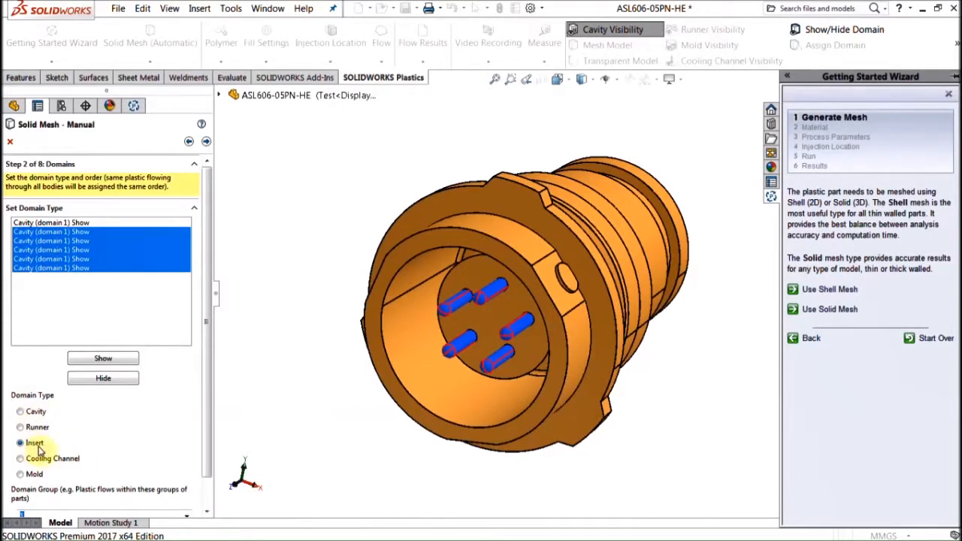
{"action": "scroll", "coordinate": [198, 485], "scroll_direction": "down", "scroll_amount": 1}
{"action": "left_click", "coordinate": [109, 503]}
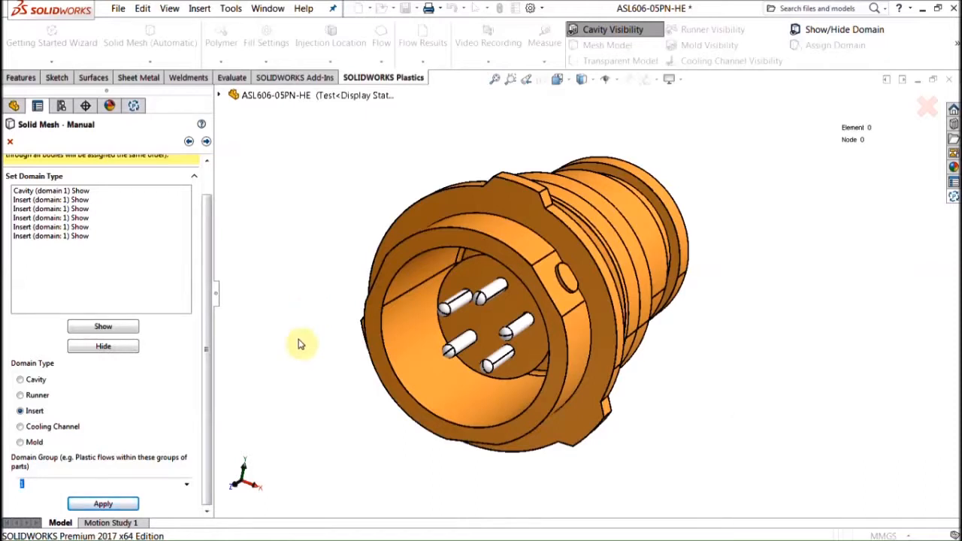
- Continue to the surface mesh settings and set the triangle size to 0.6 mm for the Cavity/Insert/Runner domains
{"action": "left_click", "coordinate": [206, 141]}
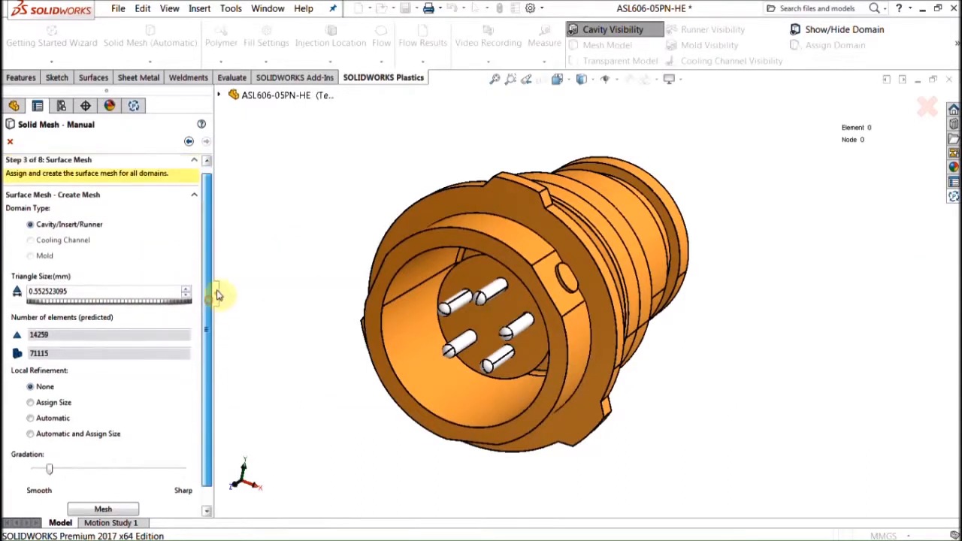
{"action": "double_click", "coordinate": [83, 297]}
{"action": "key", "text": "BackSpace"}
{"action": "type", "text": "6"}
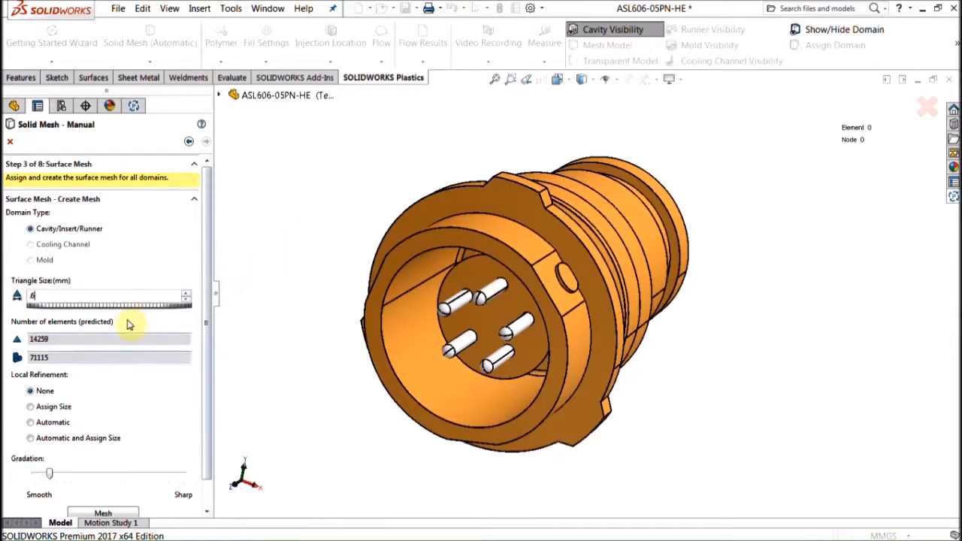
{"action": "left_click", "coordinate": [210, 502]}
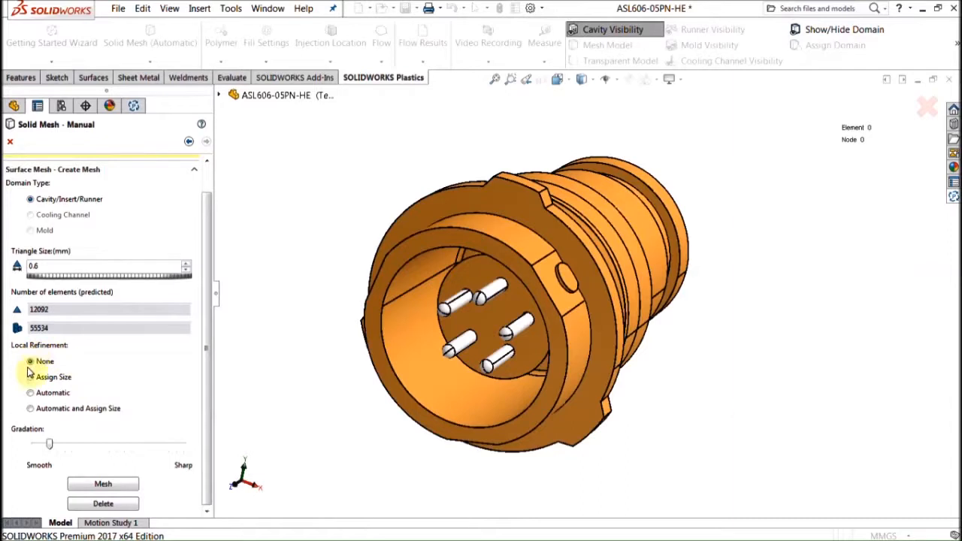
- Create the surface mesh with Automatic local refinement, a mesh tolerance of 0.35 and gradation at its sharpest setting
{"action": "left_click", "coordinate": [36, 396]}
{"action": "left_click", "coordinate": [129, 311]}
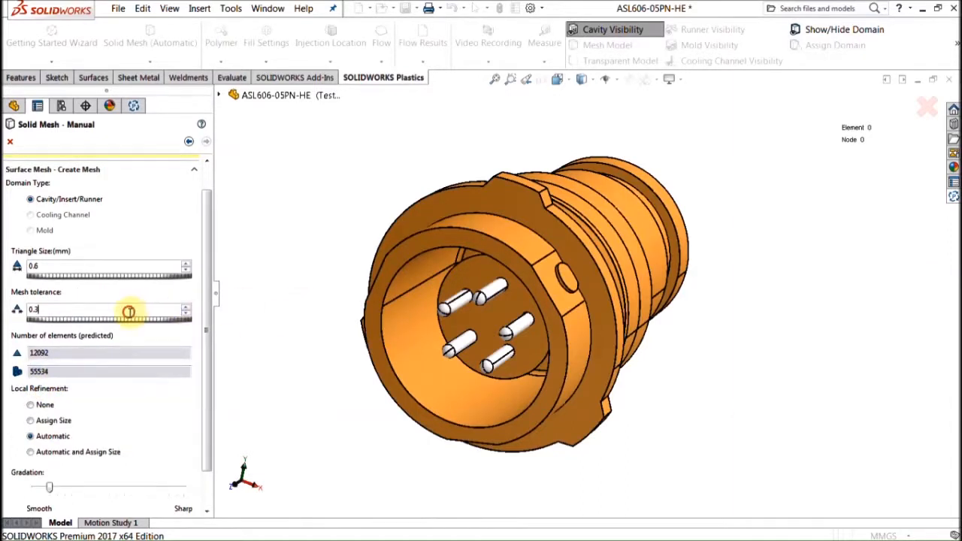
{"action": "type", "text": "5"}
{"action": "left_click", "coordinate": [208, 483]}
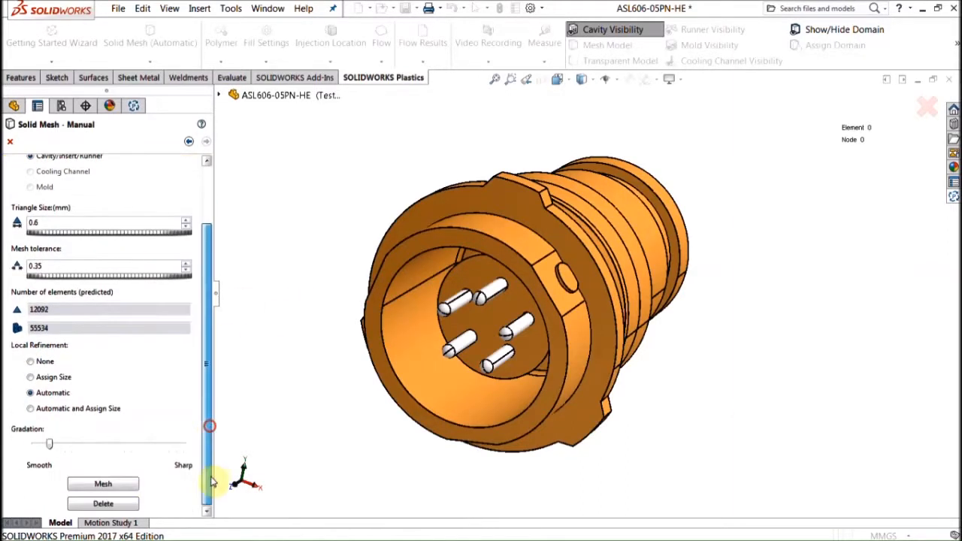
{"action": "left_click_drag", "start_coordinate": [51, 444], "coordinate": [241, 450]}
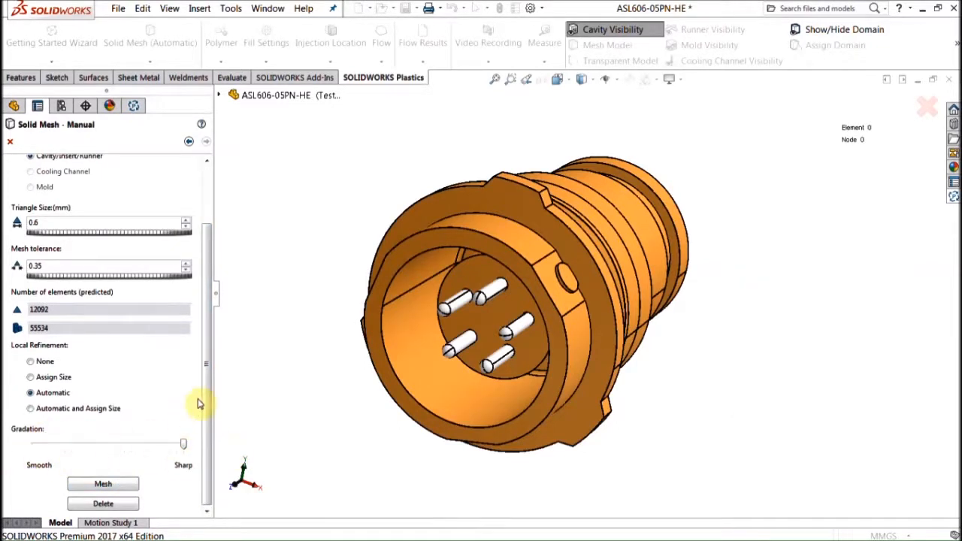
{"action": "left_click", "coordinate": [103, 484]}
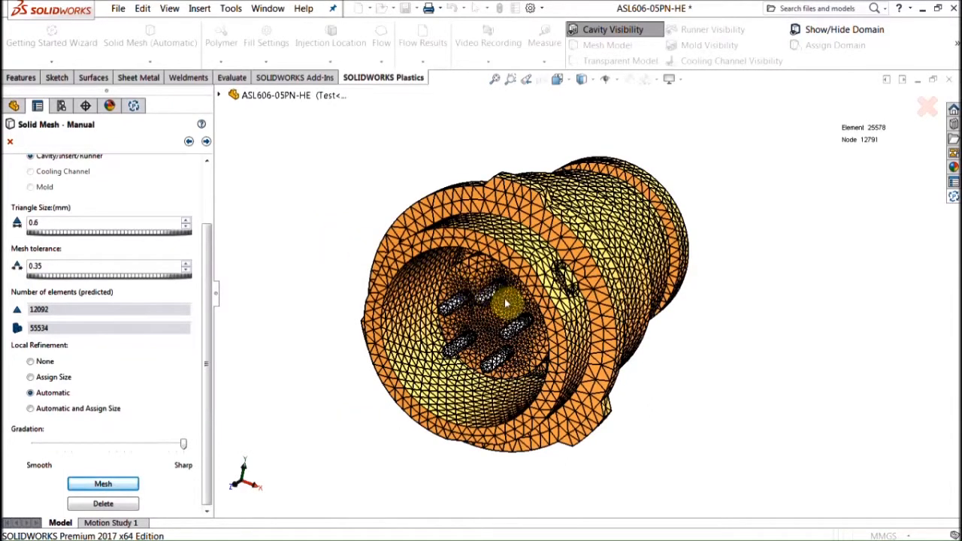
- Inspect the surface mesh around the pins and along the plug housing, continuing to the mesh editing stage
{"action": "scroll", "coordinate": [493, 310], "scroll_direction": "down", "scroll_amount": 5}
{"action": "scroll", "coordinate": [541, 323], "scroll_direction": "up", "scroll_amount": 6}
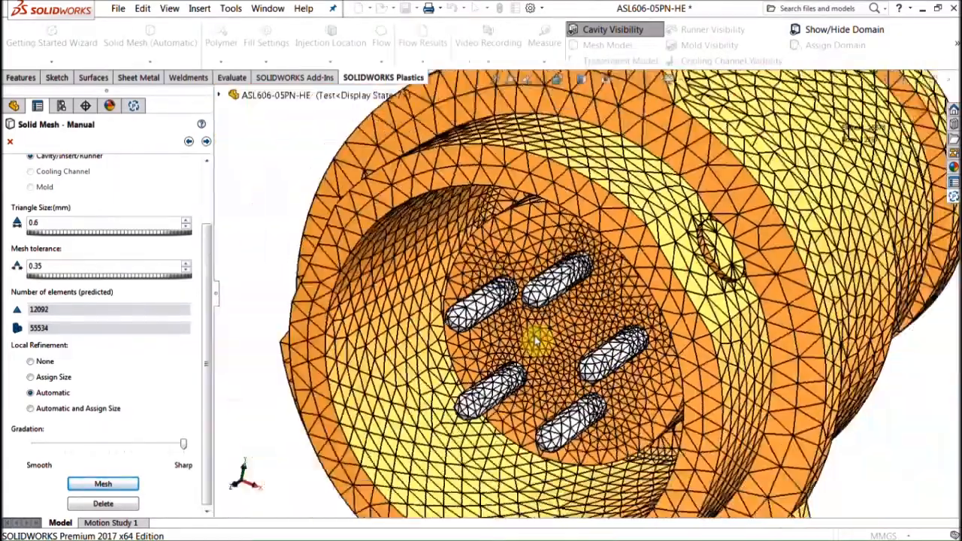
{"action": "middle_click_drag", "start_coordinate": [536, 341], "coordinate": [545, 324]}
{"action": "scroll", "coordinate": [546, 324], "scroll_direction": "up", "scroll_amount": 6}
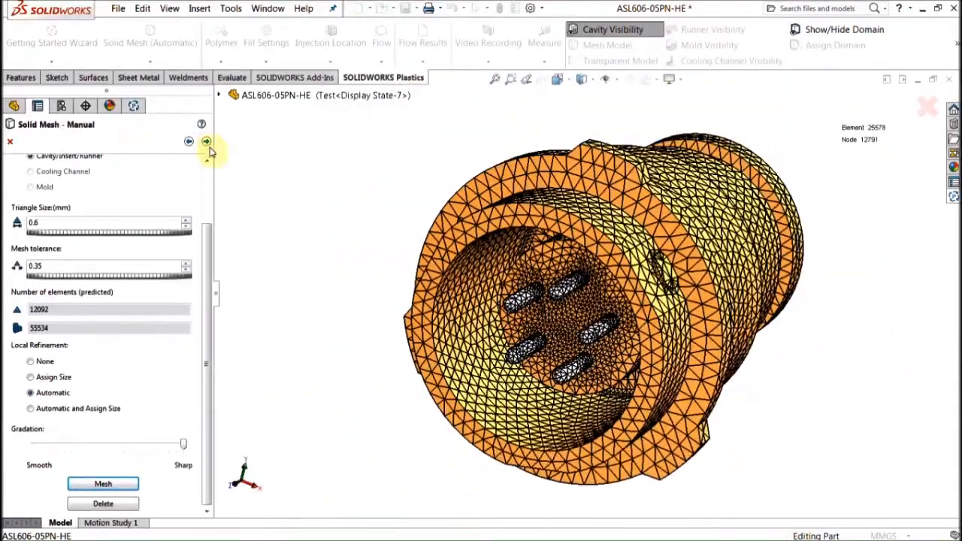
{"action": "left_click", "coordinate": [206, 143]}
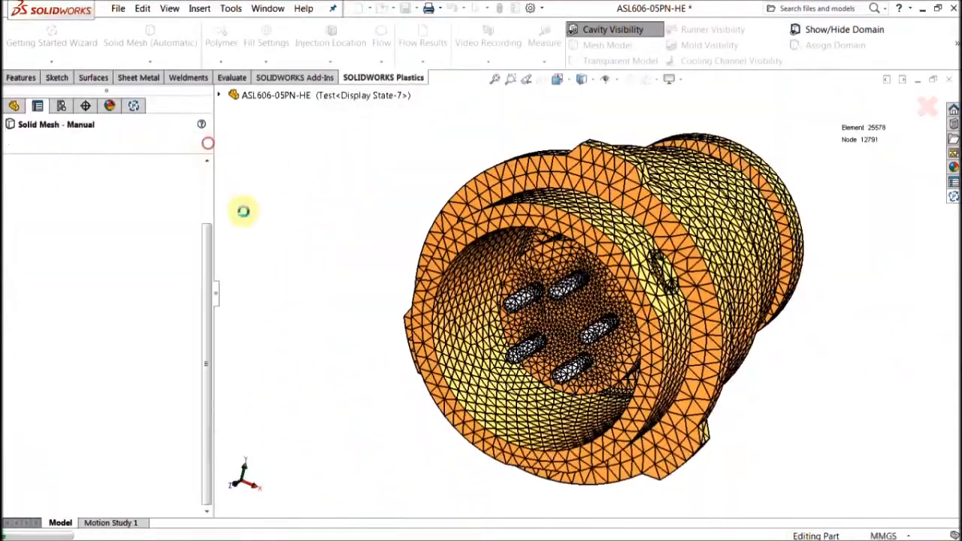
{"action": "left_click", "coordinate": [15, 144]}
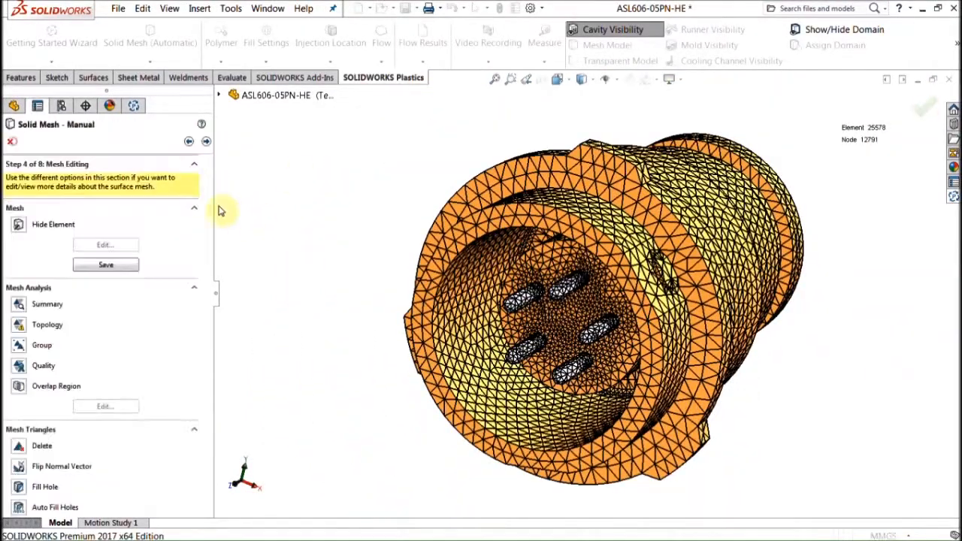
{"action": "middle_click_drag", "start_coordinate": [340, 168], "coordinate": [393, 212]}
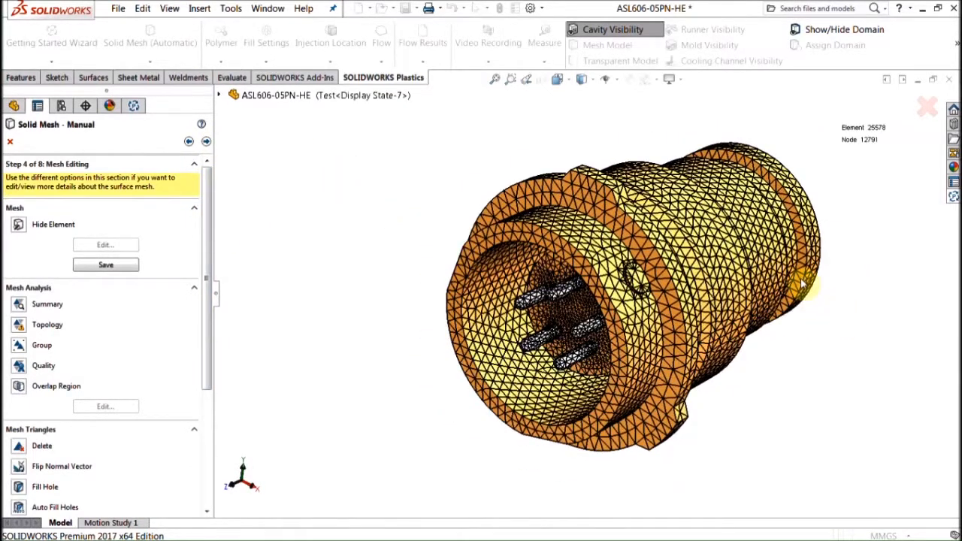
{"action": "scroll", "coordinate": [812, 289], "scroll_direction": "down", "scroll_amount": 5}
{"action": "scroll", "coordinate": [798, 296], "scroll_direction": "up", "scroll_amount": 4}
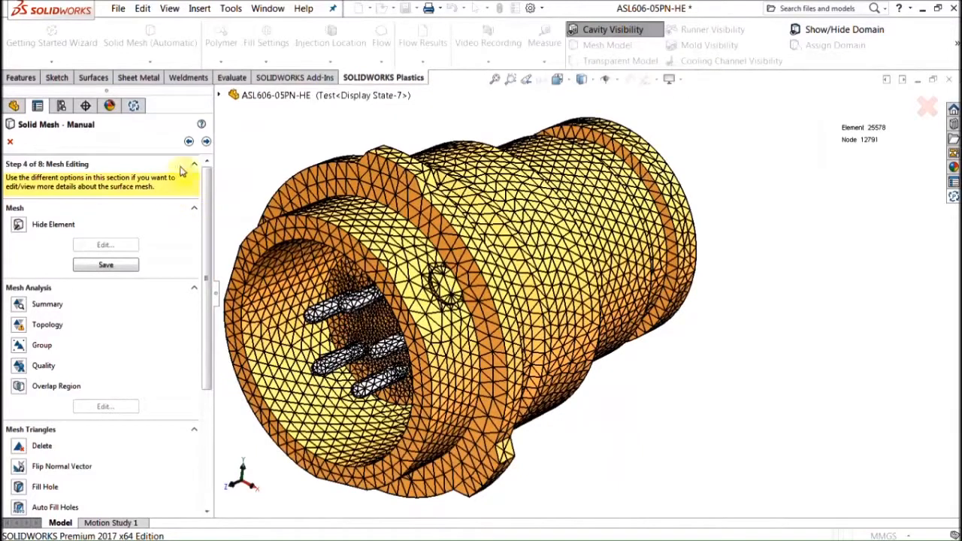
- Keep Tetrahedral as the solid mesh type and create a Hybrid mesh with the mesh transition gradation at its sharpest setting
{"action": "left_click", "coordinate": [206, 141]}
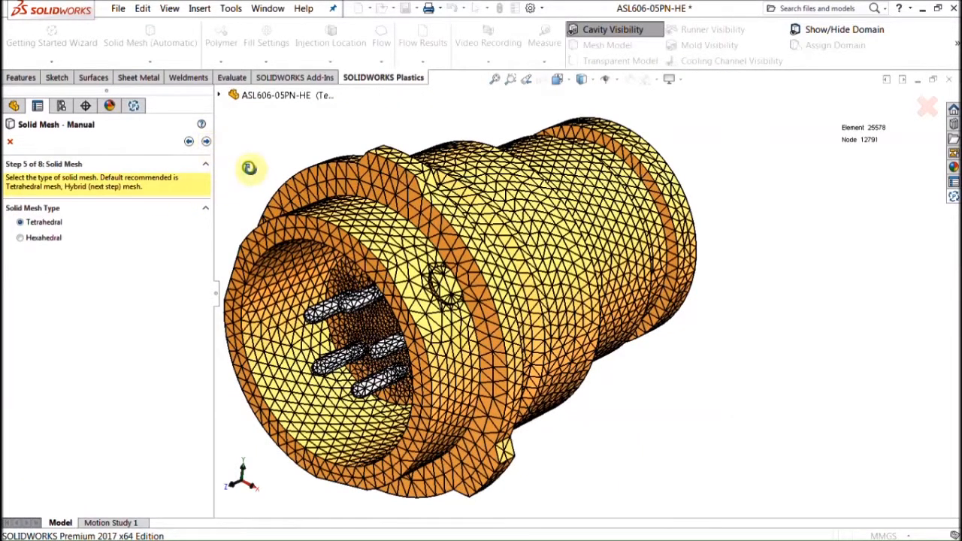
{"action": "middle_click_drag", "start_coordinate": [251, 165], "coordinate": [266, 201]}
{"action": "left_click", "coordinate": [208, 143]}
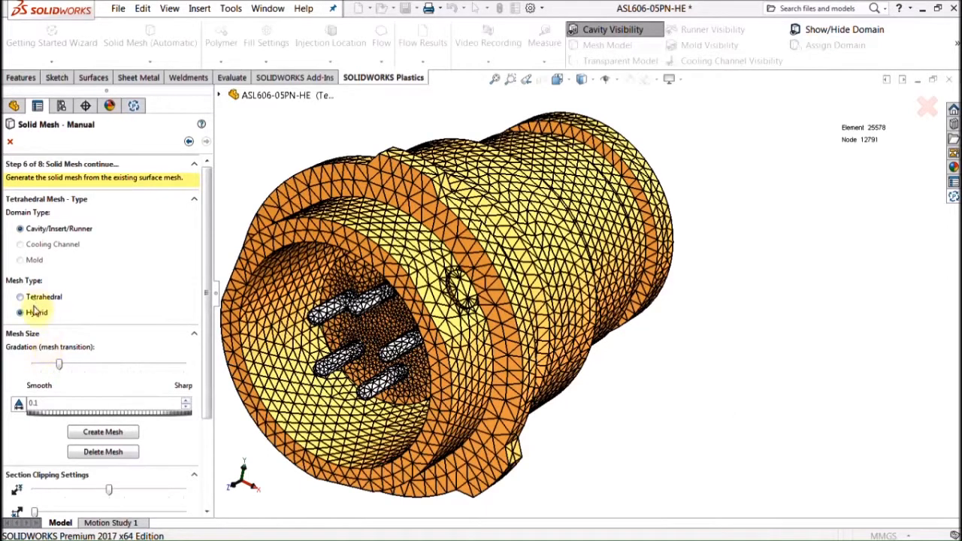
{"action": "left_click_drag", "start_coordinate": [59, 364], "coordinate": [182, 364]}
{"action": "left_click", "coordinate": [113, 435]}
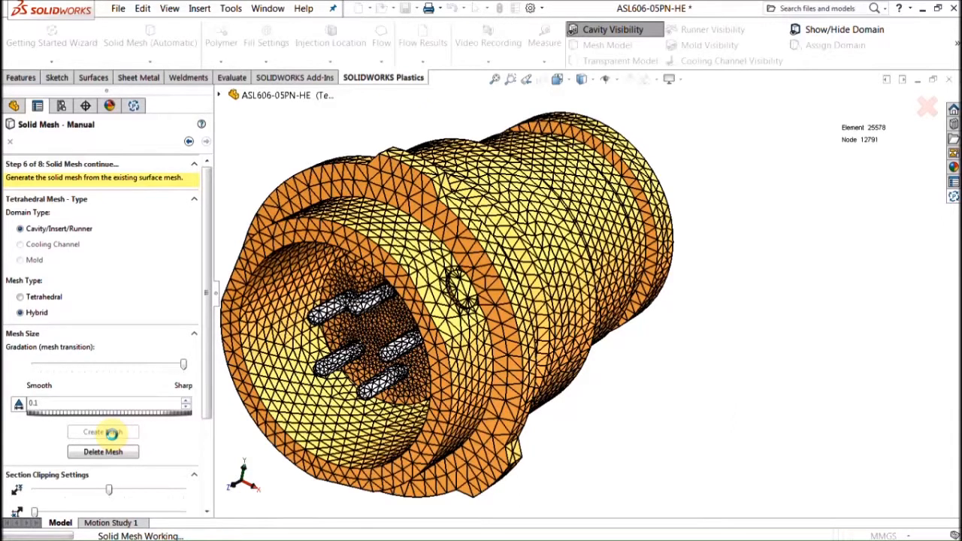
- Examine the sectioned solid mesh through the housing wall, its boundary layers and the contact between pins and plastic
{"action": "mouse_move", "coordinate": [428, 283]}
{"action": "middle_mouse_down"}
{"action": "mouse_move", "coordinate": [375, 232]}
{"action": "mouse_move", "coordinate": [376, 254]}
{"action": "mouse_move", "coordinate": [386, 257]}
{"action": "middle_mouse_up"}
{"action": "scroll", "coordinate": [707, 232], "scroll_direction": "down", "scroll_amount": 5}
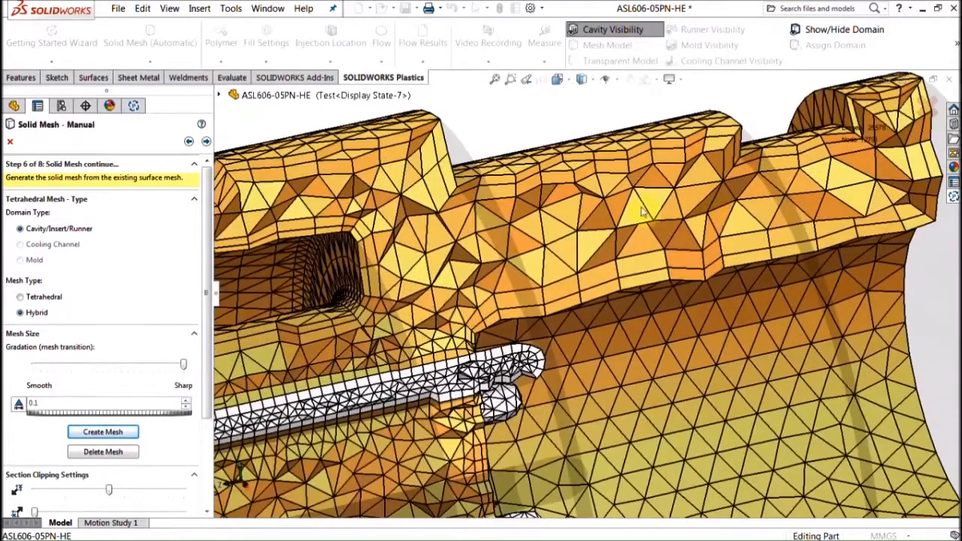
{"action": "scroll", "coordinate": [502, 254], "scroll_direction": "up", "scroll_amount": 5}
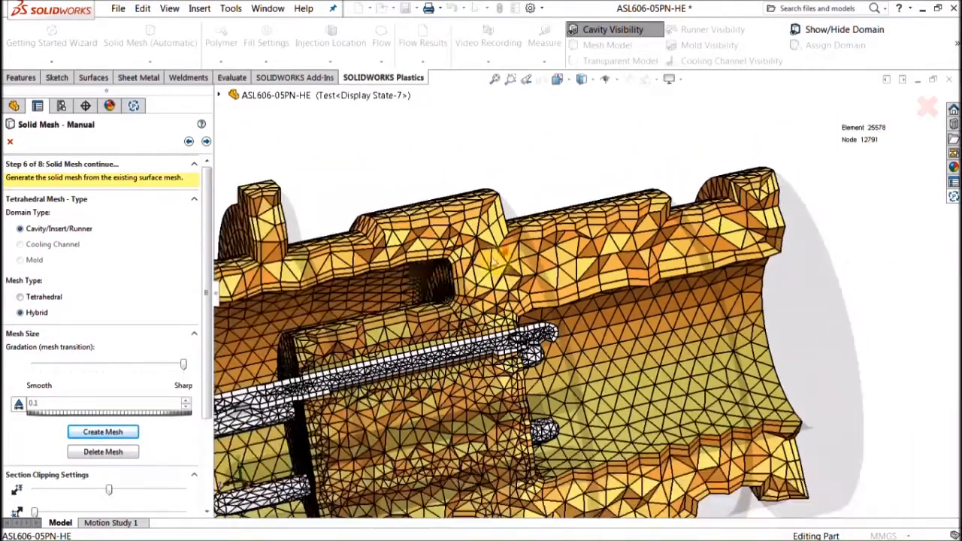
{"action": "scroll", "coordinate": [335, 290], "scroll_direction": "down", "scroll_amount": 6}
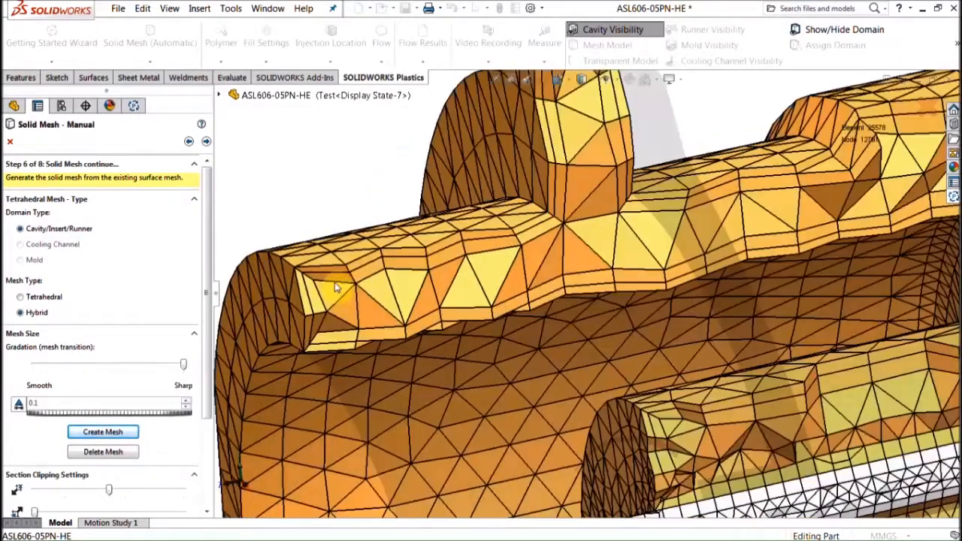
{"action": "scroll", "coordinate": [358, 272], "scroll_direction": "down", "scroll_amount": 2}
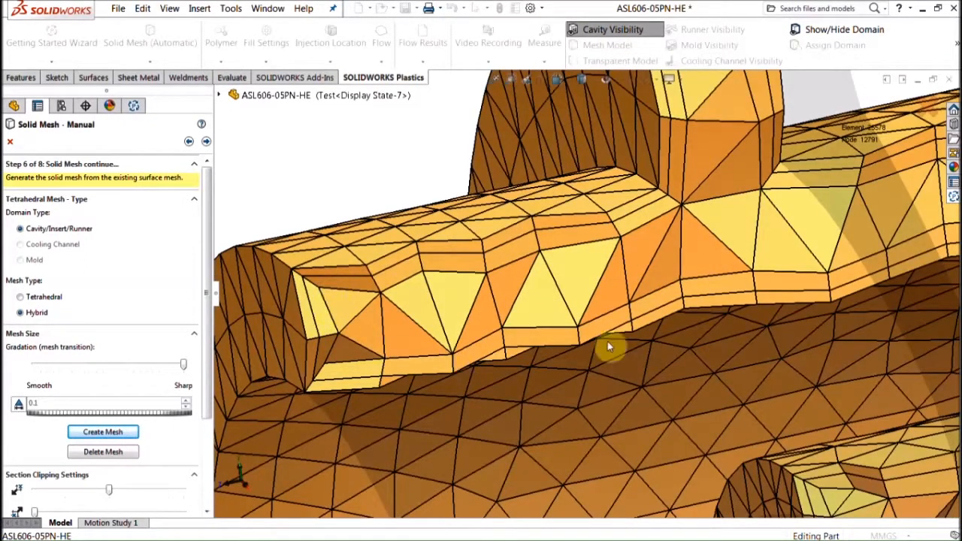
{"action": "scroll", "coordinate": [720, 284], "scroll_direction": "down", "scroll_amount": 3}
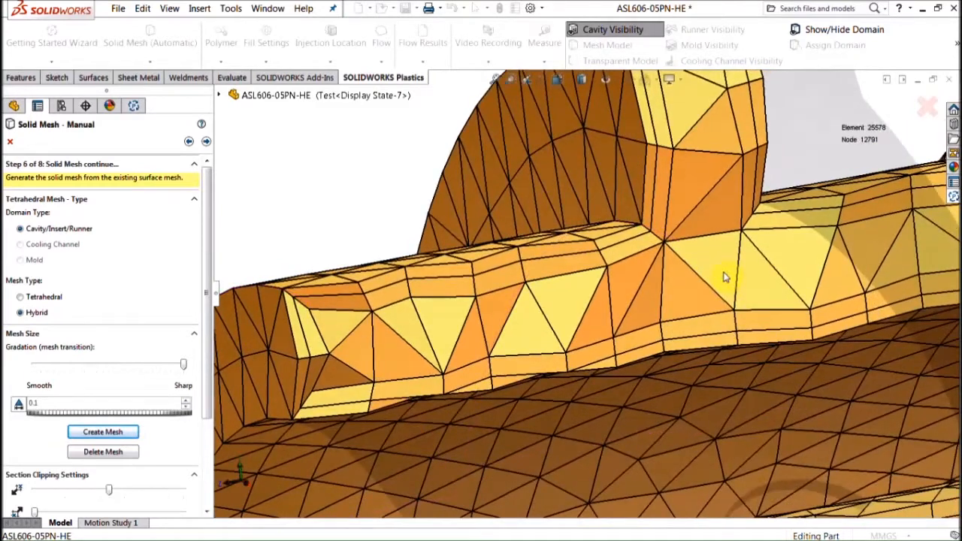
{"action": "scroll", "coordinate": [790, 359], "scroll_direction": "up", "scroll_amount": 8}
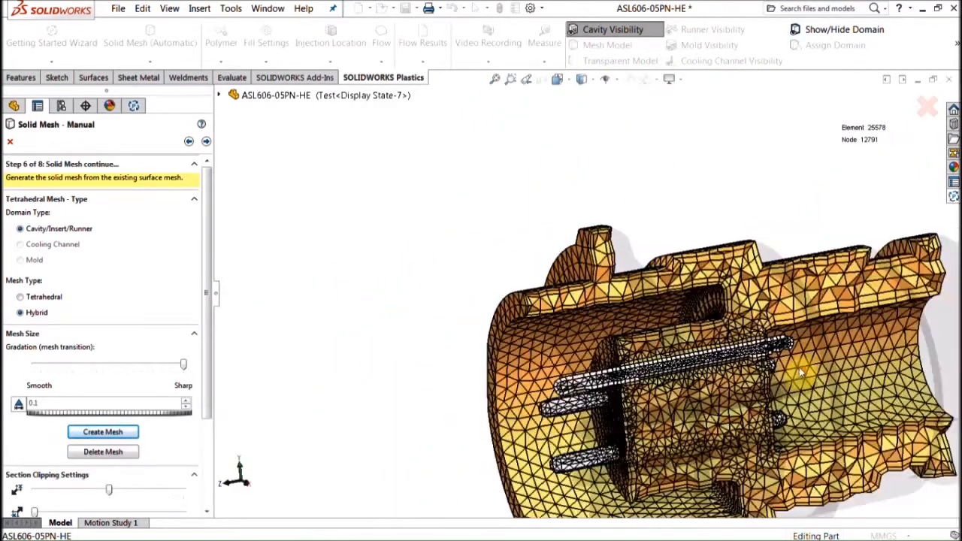
{"action": "middle_click_drag", "start_coordinate": [811, 376], "coordinate": [801, 395]}
{"action": "scroll", "coordinate": [801, 395], "scroll_direction": "up", "scroll_amount": 2}
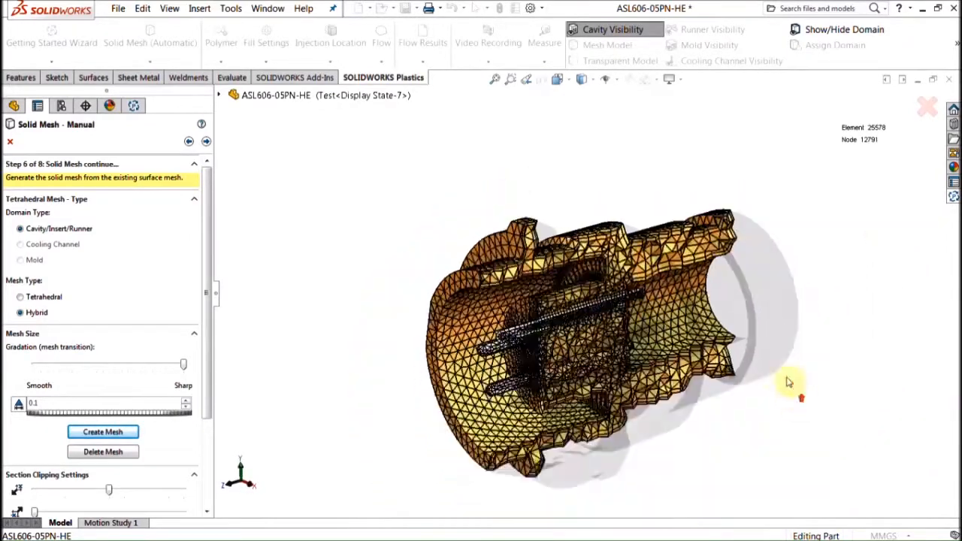
{"action": "scroll", "coordinate": [782, 376], "scroll_direction": "down", "scroll_amount": 3}
{"action": "scroll", "coordinate": [355, 284], "scroll_direction": "down", "scroll_amount": 3}
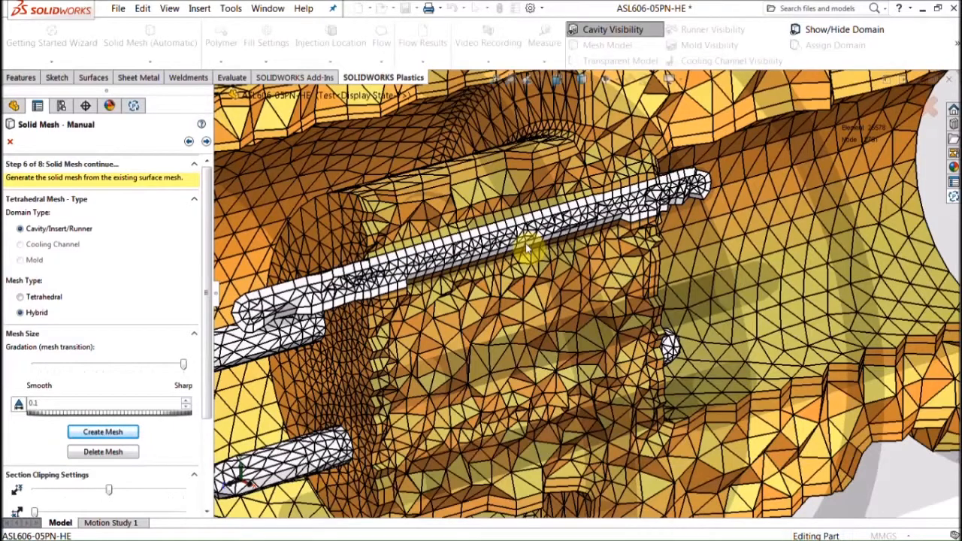
- Continue through the remaining manual solid mesh stages and finish the mesh of the connector plug
{"action": "scroll", "coordinate": [528, 250], "scroll_direction": "up", "scroll_amount": 3}
{"action": "left_click", "coordinate": [207, 142]}
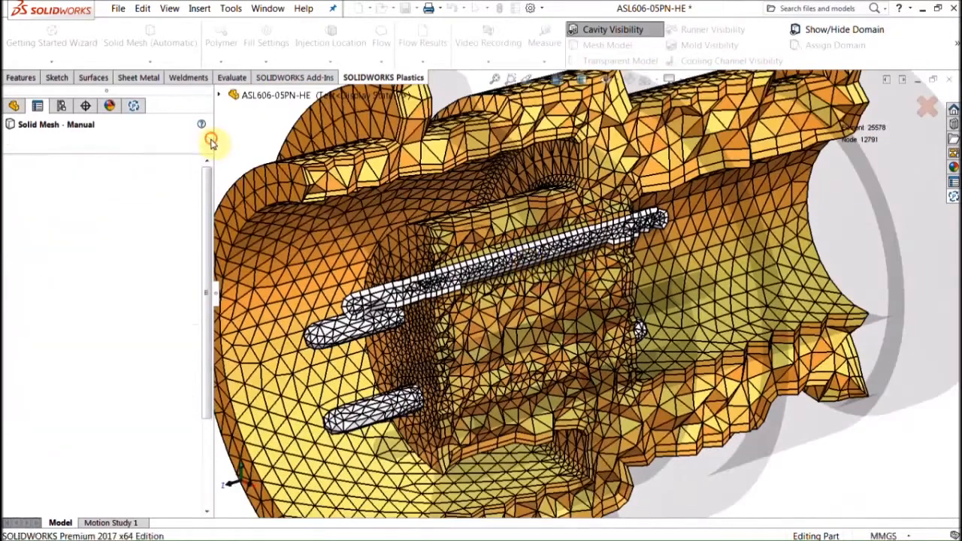
{"action": "left_click", "coordinate": [207, 142]}
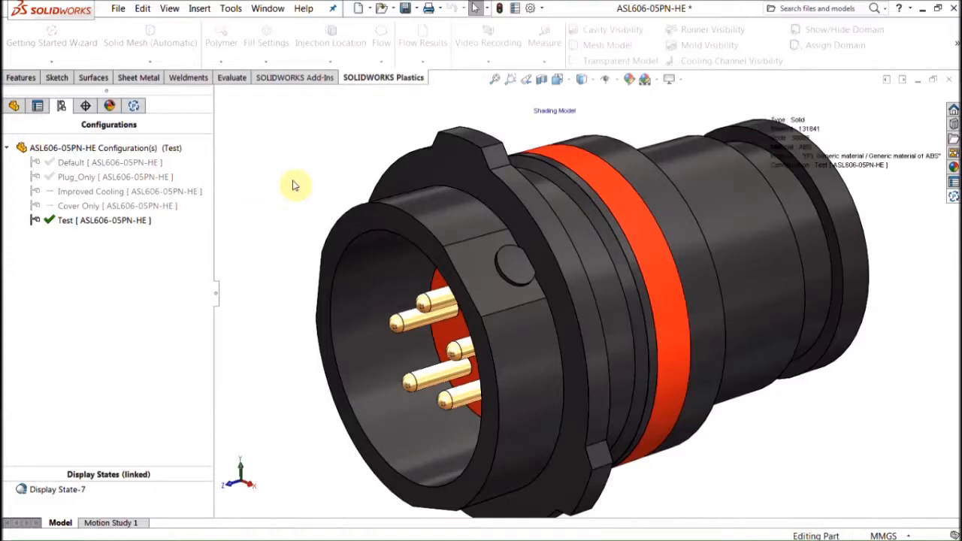
{"action": "scroll", "coordinate": [575, 297], "scroll_direction": "up", "scroll_amount": 1}
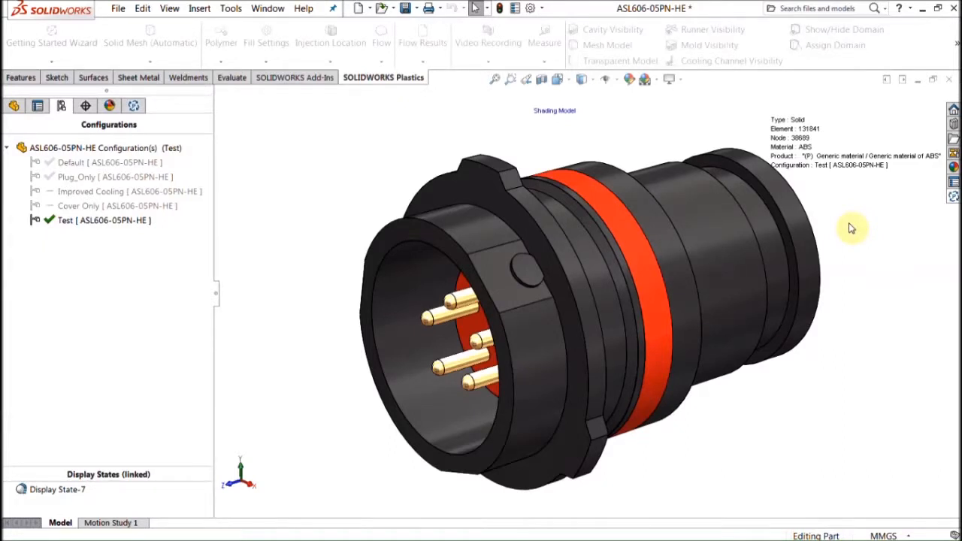
- Advance the Getting Started Wizard past mesh generation to the material stage and open the polymer database
{"action": "left_click", "coordinate": [953, 197]}
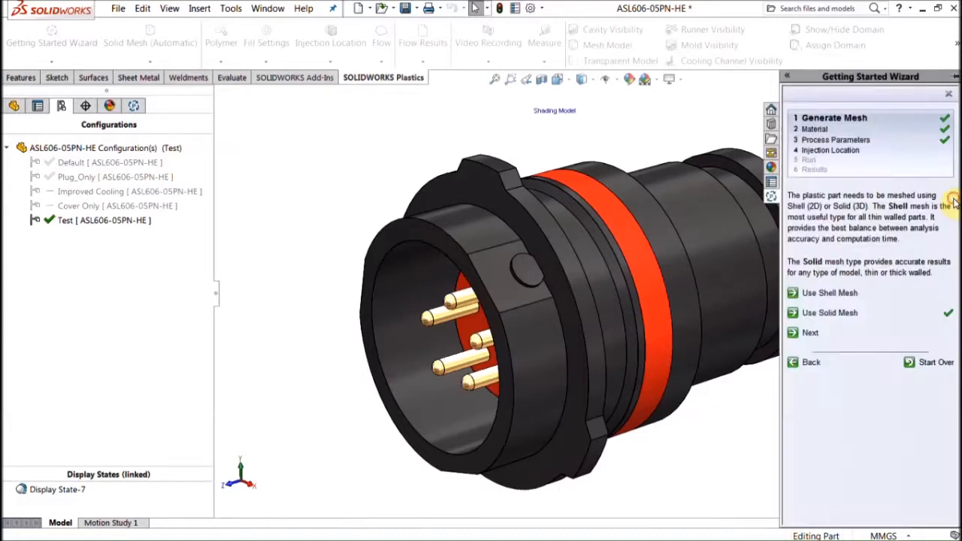
{"action": "left_click", "coordinate": [806, 333]}
{"action": "middle_click_drag", "start_coordinate": [757, 292], "coordinate": [658, 273]}
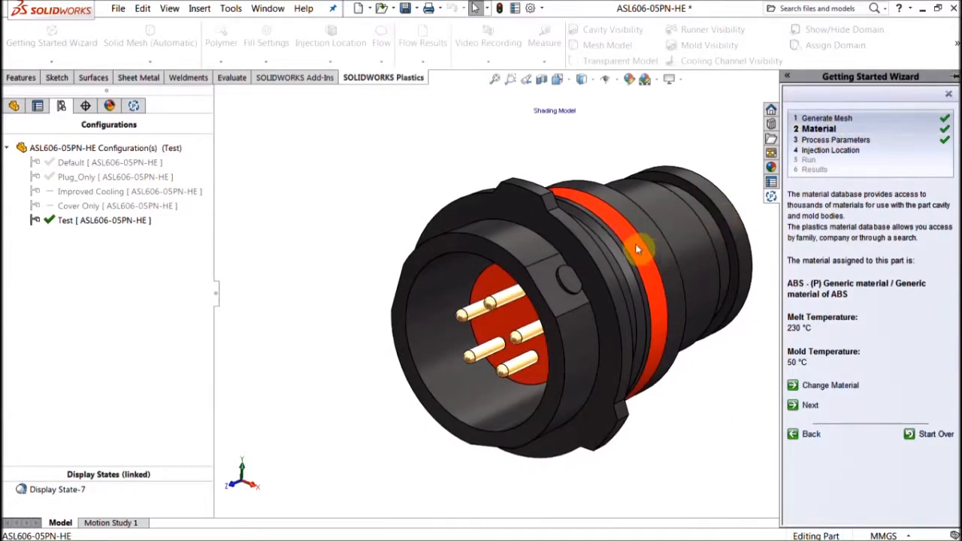
{"action": "left_click", "coordinate": [840, 386]}
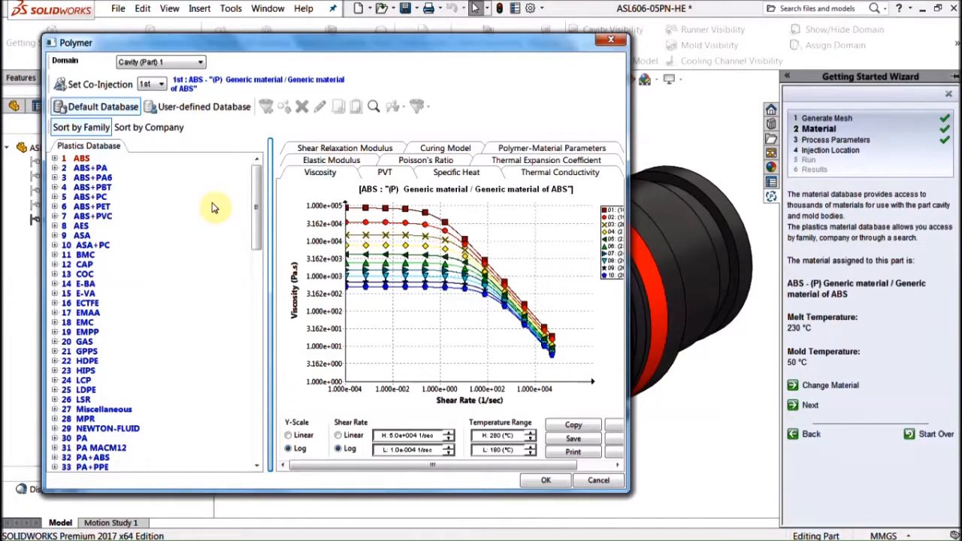
- Choose Hoechst Celanese / Fortron 1140L4 from the PPS family of the default database as the cavity material
{"action": "left_click_drag", "start_coordinate": [257, 218], "coordinate": [278, 432]}
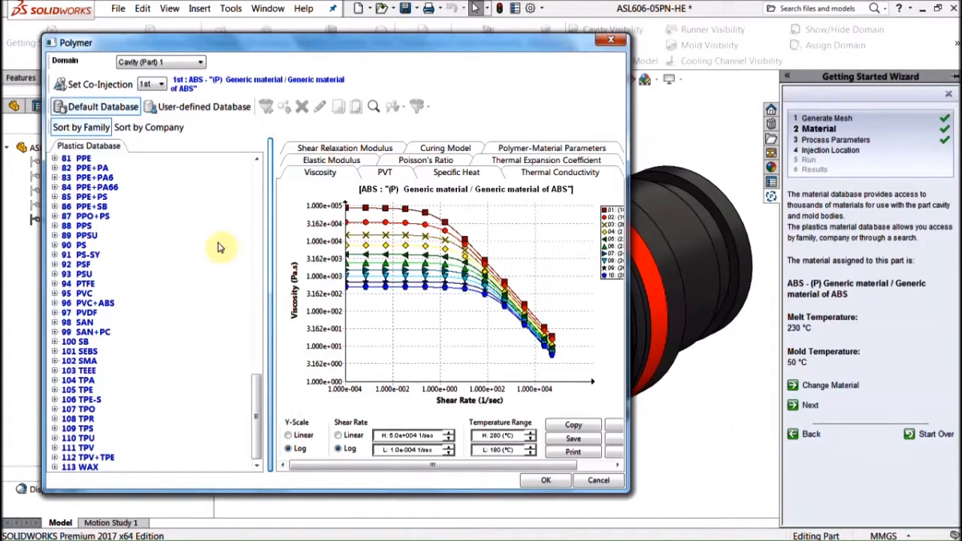
{"action": "left_click", "coordinate": [257, 174]}
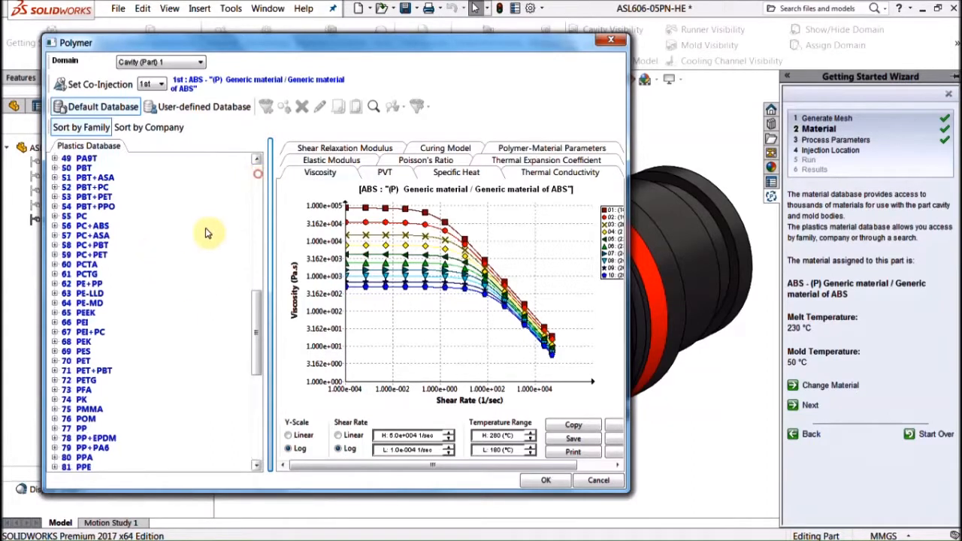
{"action": "left_click_drag", "start_coordinate": [258, 347], "coordinate": [254, 385]}
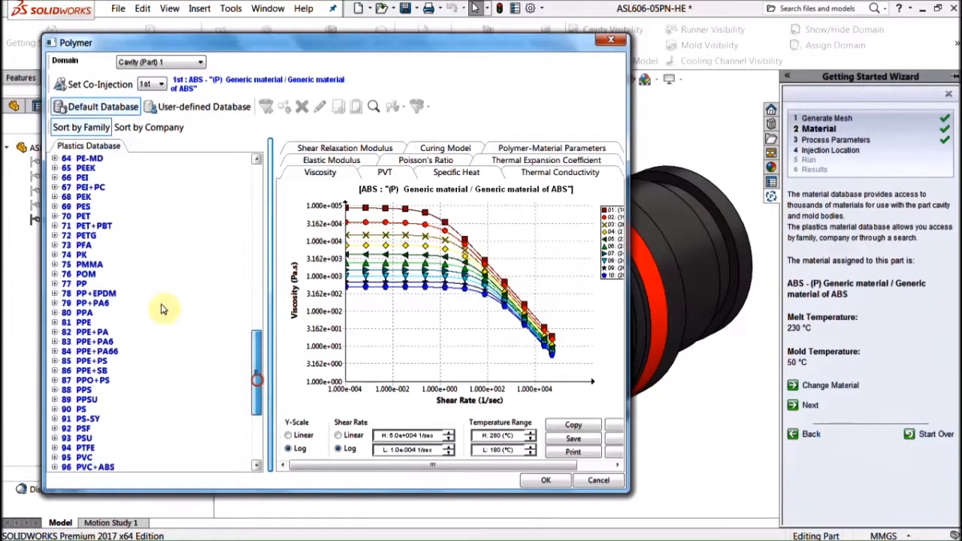
{"action": "left_click", "coordinate": [54, 284]}
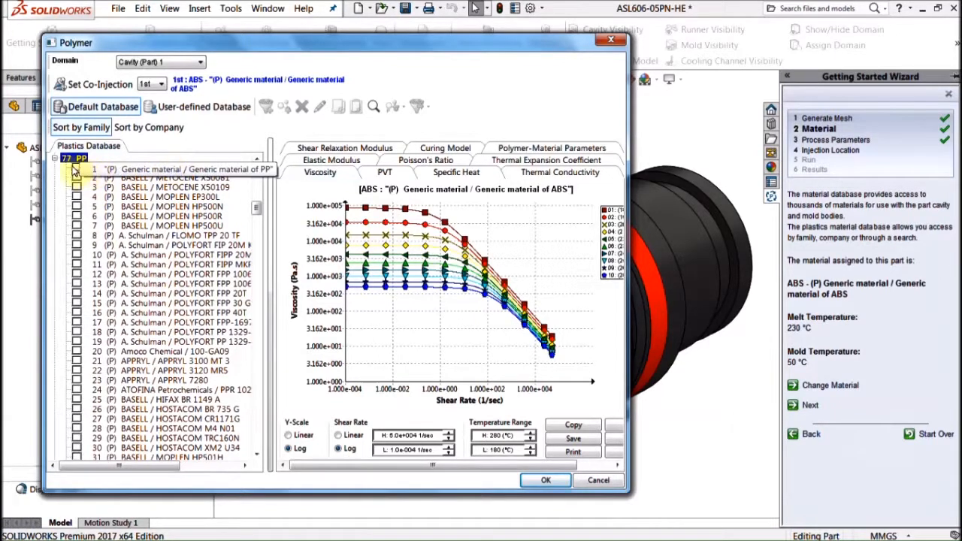
{"action": "left_click", "coordinate": [54, 158]}
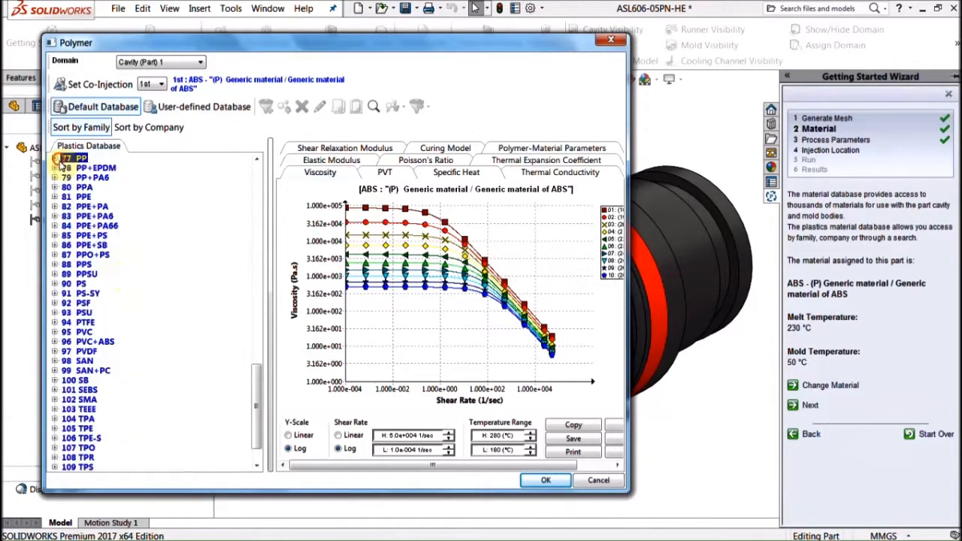
{"action": "left_click", "coordinate": [55, 264]}
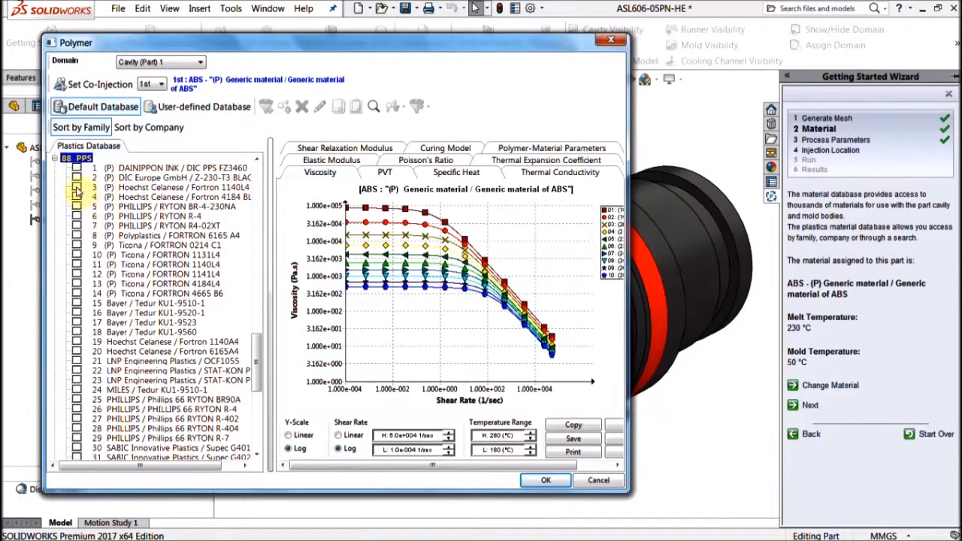
{"action": "left_click", "coordinate": [77, 187]}
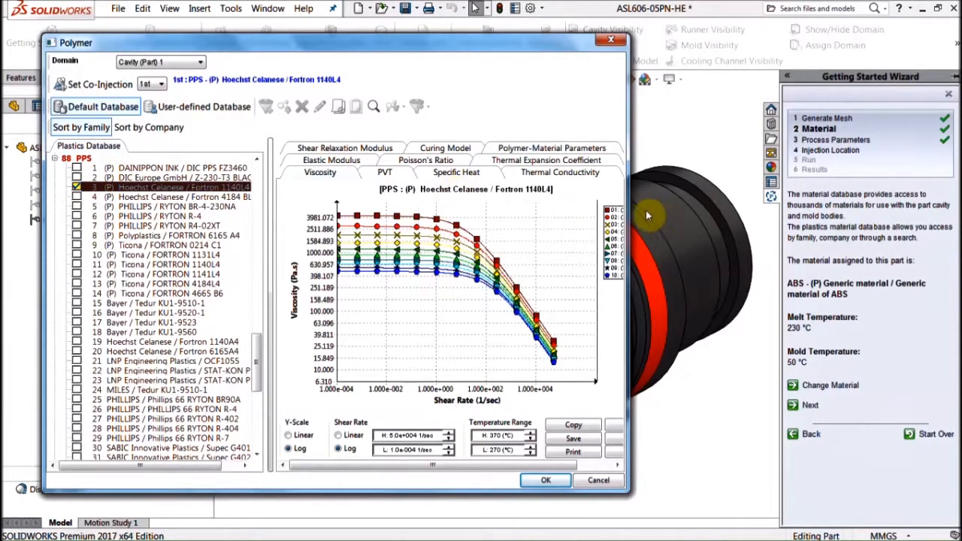
- Enlarge the Polymer dialog, inspect the Fortron 1140L4 viscosity curves across the shear rate range, and accept the material
{"action": "left_click_drag", "start_coordinate": [630, 205], "coordinate": [762, 203]}
{"action": "left_click", "coordinate": [426, 210]}
{"action": "left_click_drag", "start_coordinate": [426, 210], "coordinate": [488, 240]}
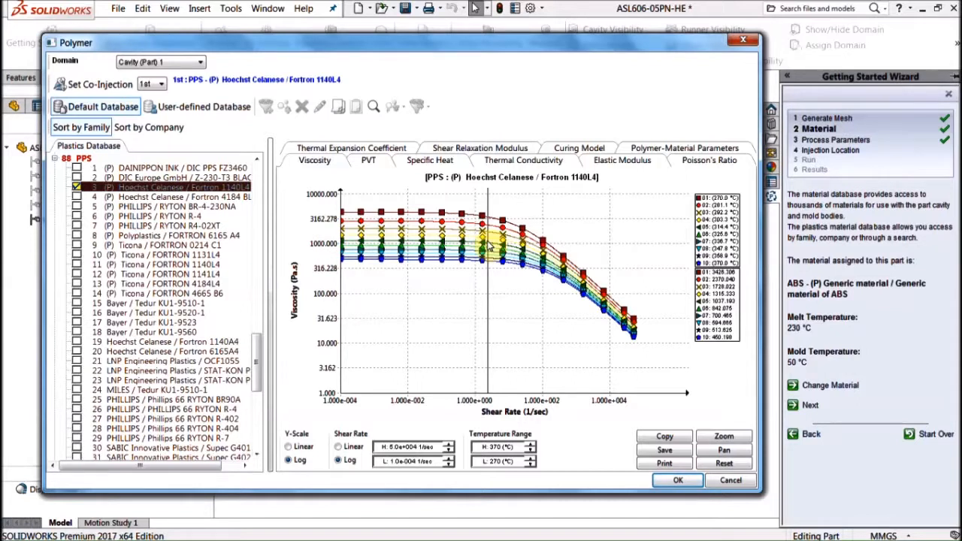
{"action": "left_click_drag", "start_coordinate": [489, 244], "coordinate": [582, 316]}
{"action": "left_click", "coordinate": [677, 480]}
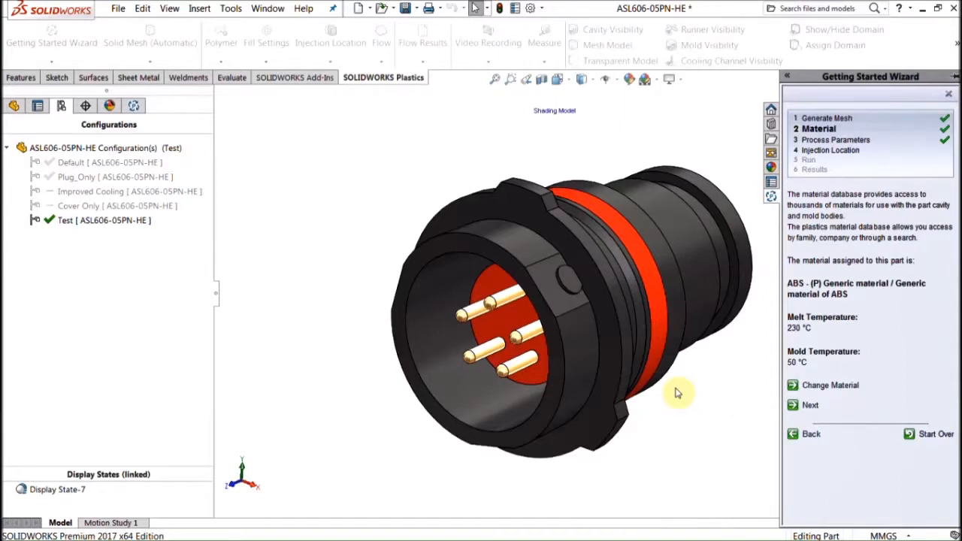
- Accept the calculated fill settings with a 100 MPa injection pressure limit and start defining the injection location
{"action": "left_click", "coordinate": [810, 406]}
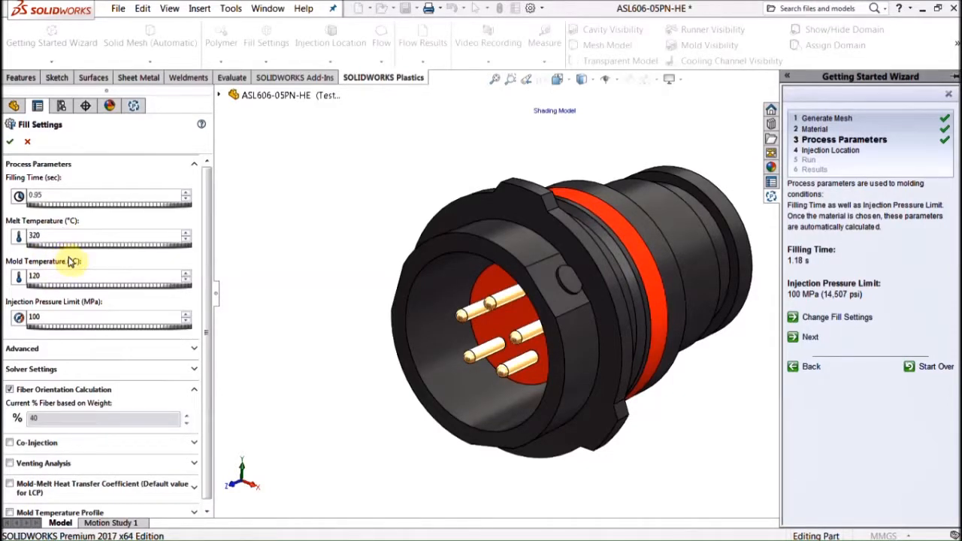
{"action": "left_click", "coordinate": [76, 319]}
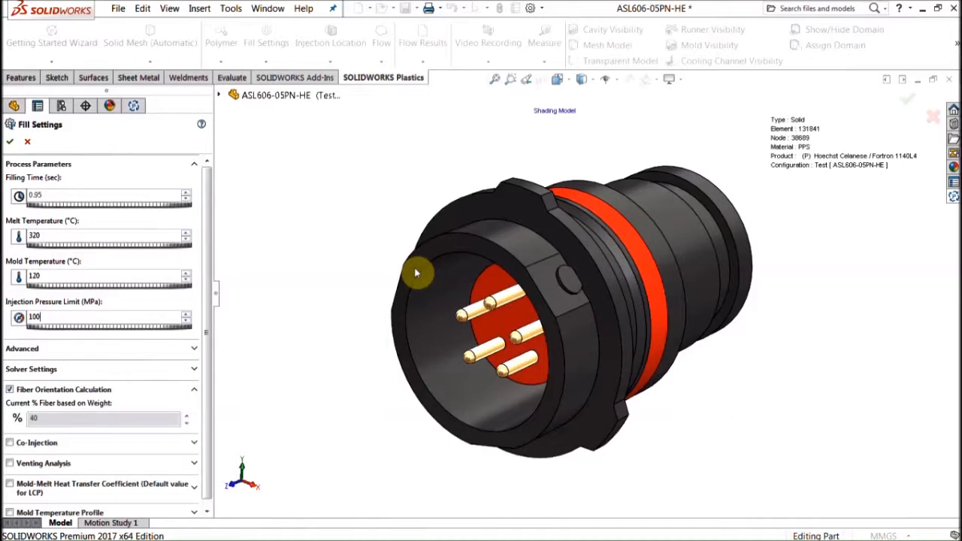
{"action": "left_click", "coordinate": [10, 141]}
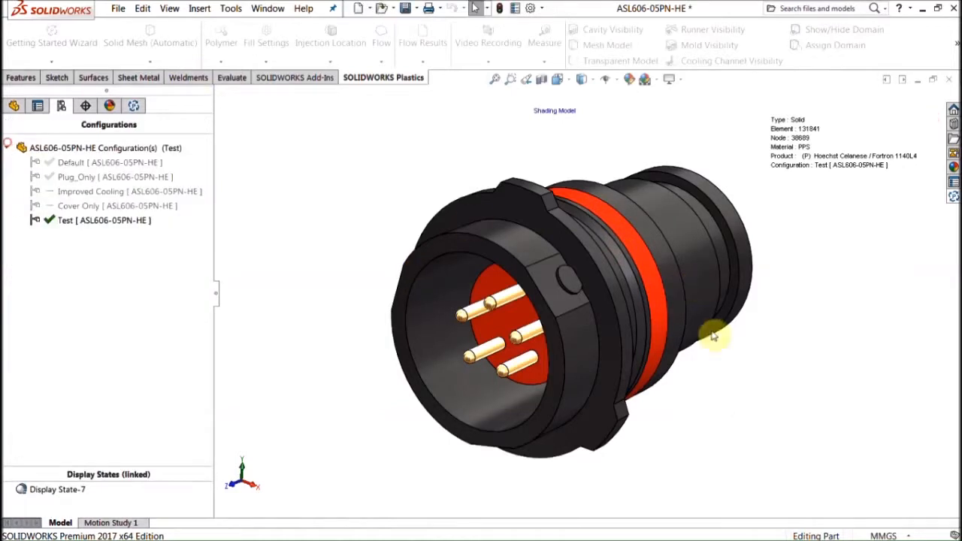
{"action": "left_click", "coordinate": [951, 195]}
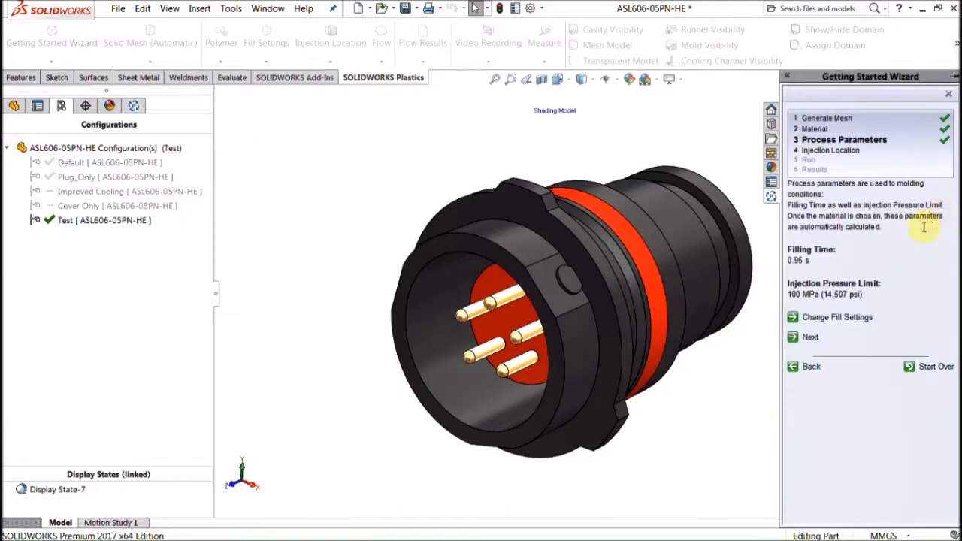
{"action": "left_click", "coordinate": [811, 338]}
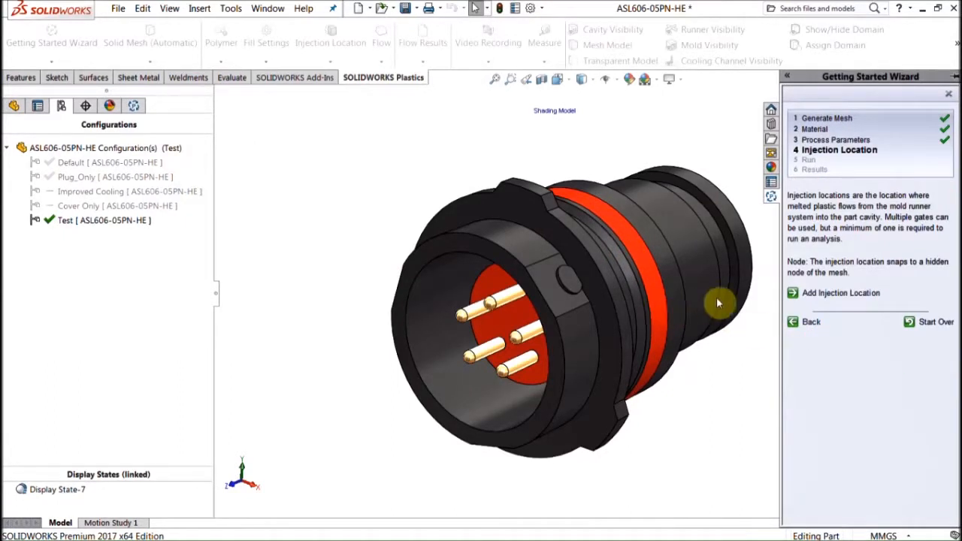
{"action": "left_click", "coordinate": [825, 295]}
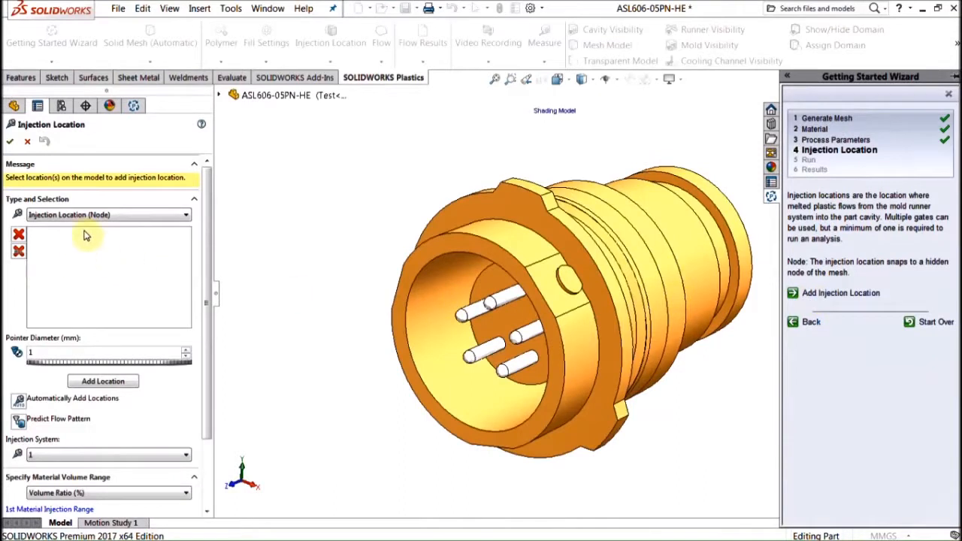
- Try automatic placement of a single injection location on the plug, inspect it, and delete it
{"action": "left_click", "coordinate": [127, 383]}
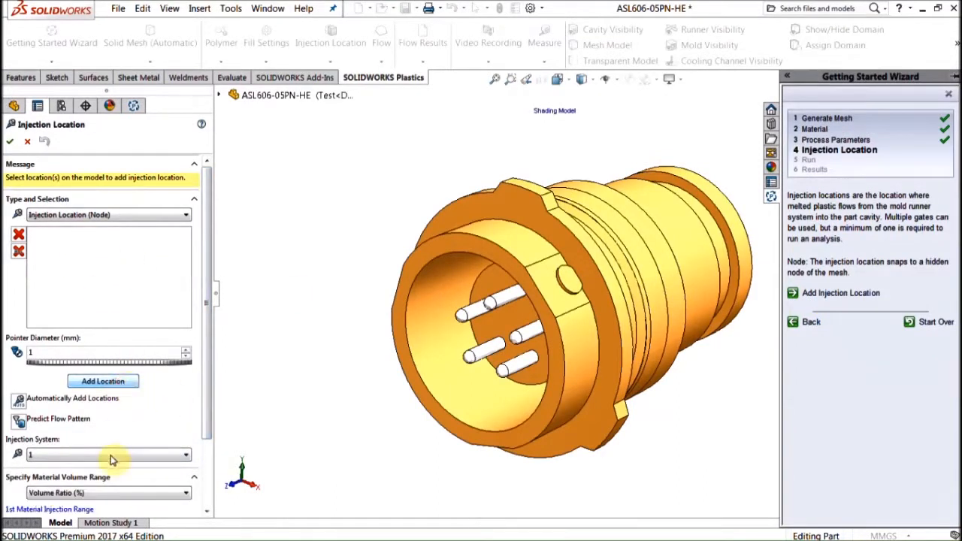
{"action": "left_click_drag", "start_coordinate": [208, 407], "coordinate": [213, 452]}
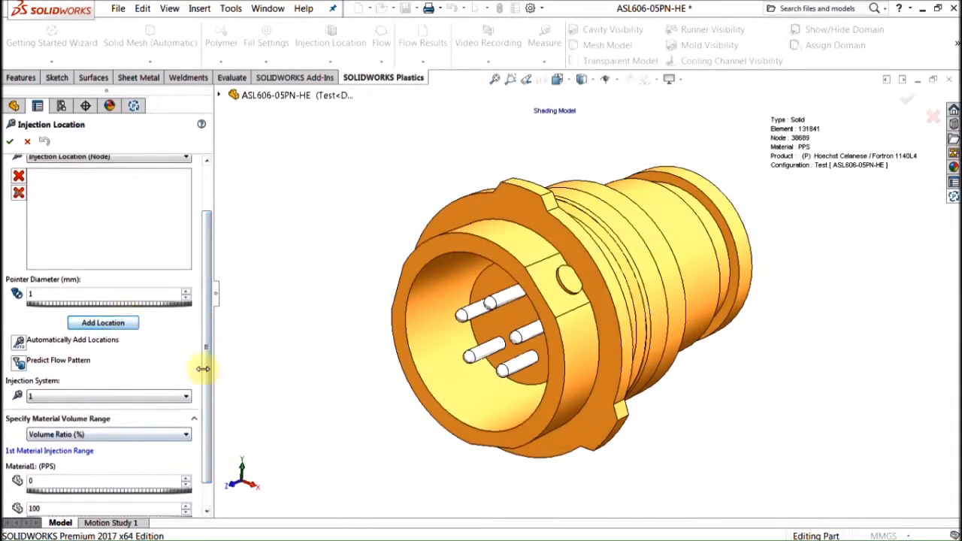
{"action": "left_click", "coordinate": [21, 344]}
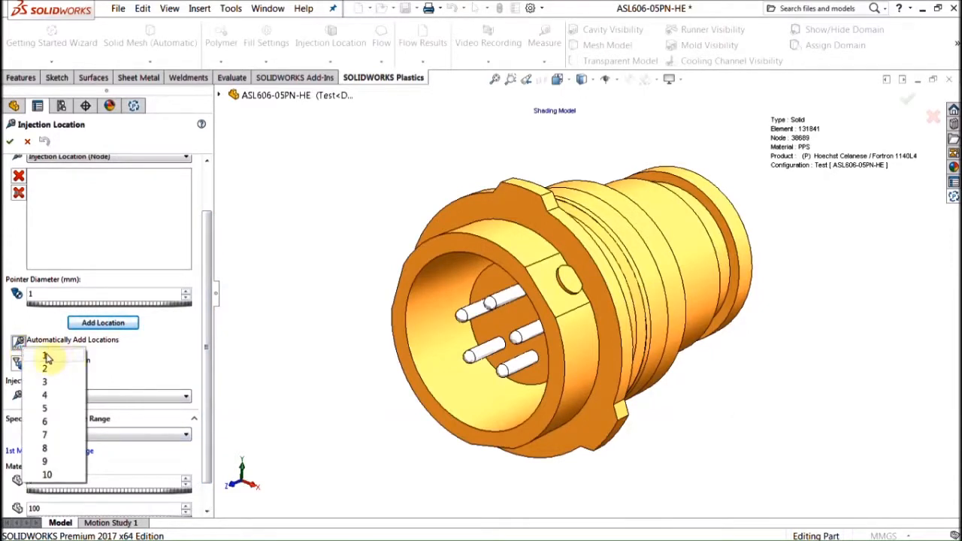
{"action": "left_click", "coordinate": [46, 354]}
{"action": "middle_click_drag", "start_coordinate": [742, 292], "coordinate": [680, 307]}
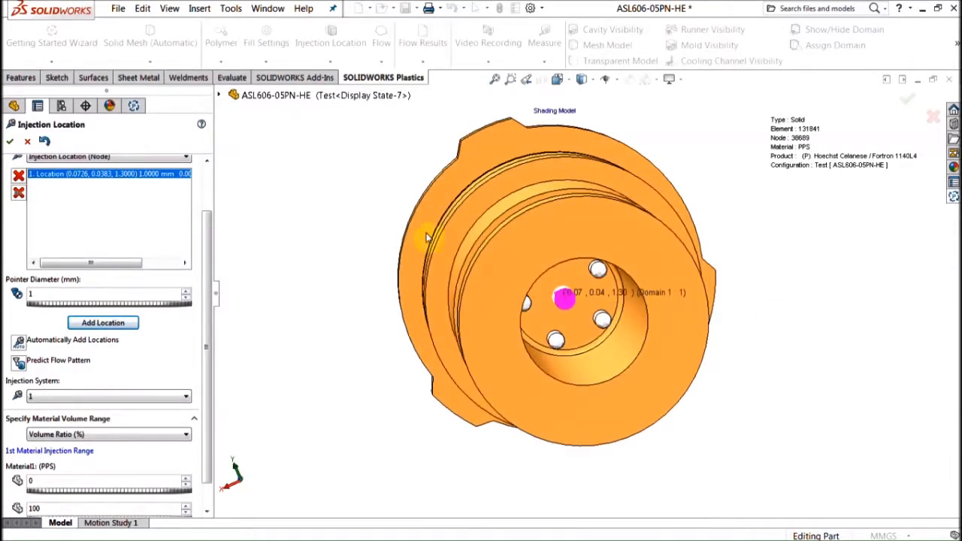
{"action": "left_click", "coordinate": [19, 175]}
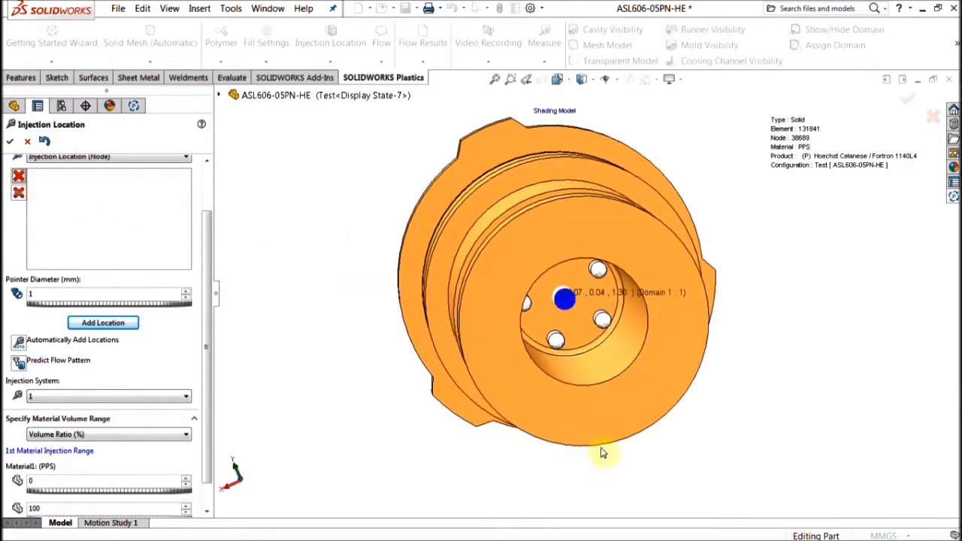
- Add a node injection location with a 1 mm pointer diameter on the outer edge of the plug's rear end face
{"action": "middle_click_drag", "start_coordinate": [537, 413], "coordinate": [635, 455]}
{"action": "left_click", "coordinate": [635, 453]}
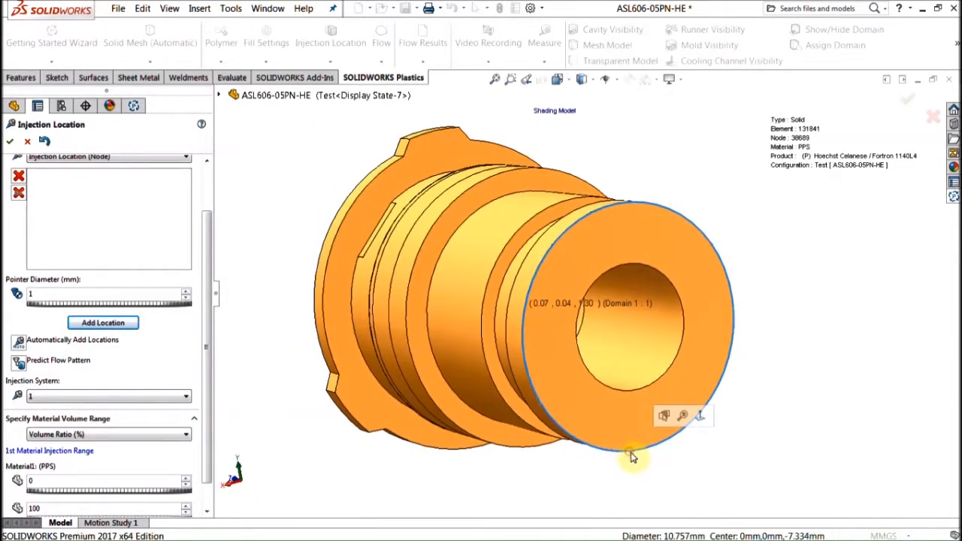
{"action": "middle_click_drag", "start_coordinate": [629, 451], "coordinate": [621, 456]}
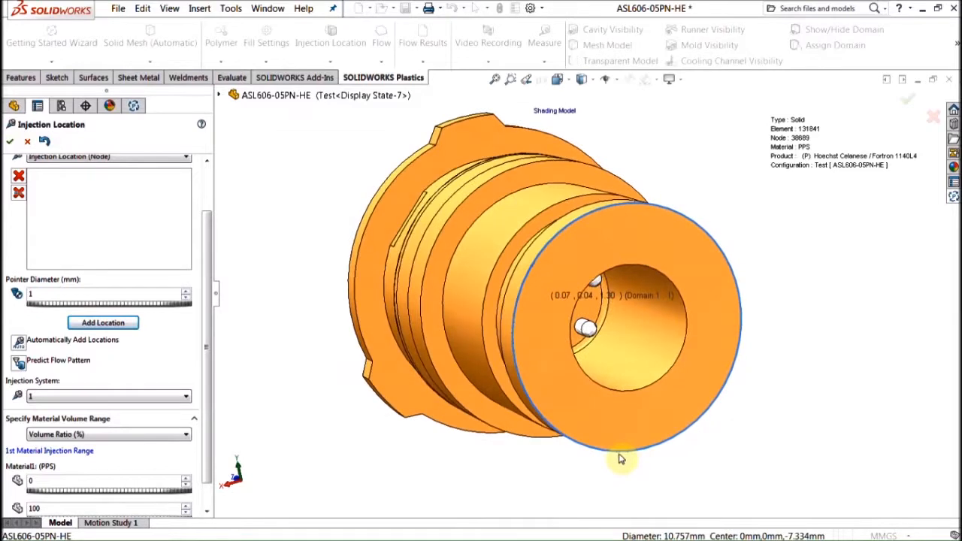
{"action": "left_click", "coordinate": [618, 456]}
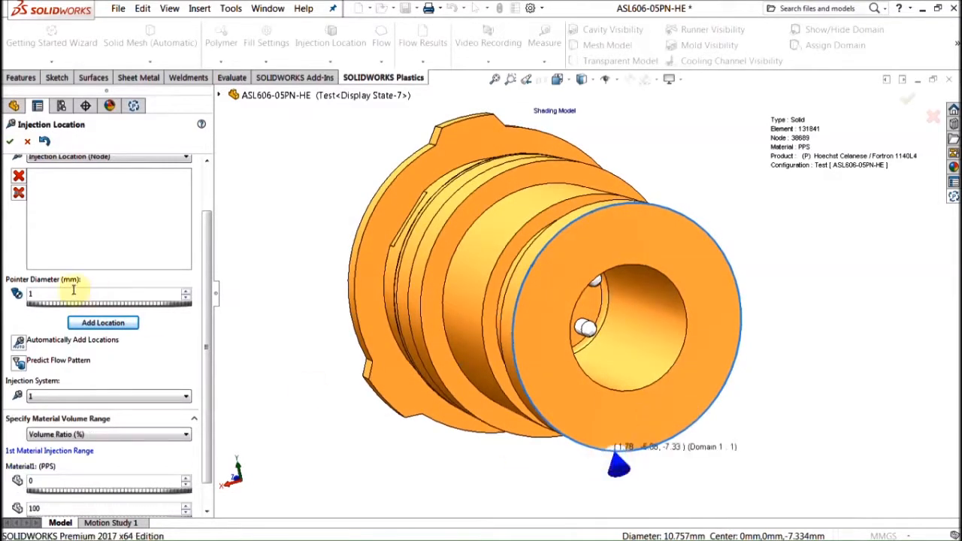
{"action": "left_click", "coordinate": [98, 324]}
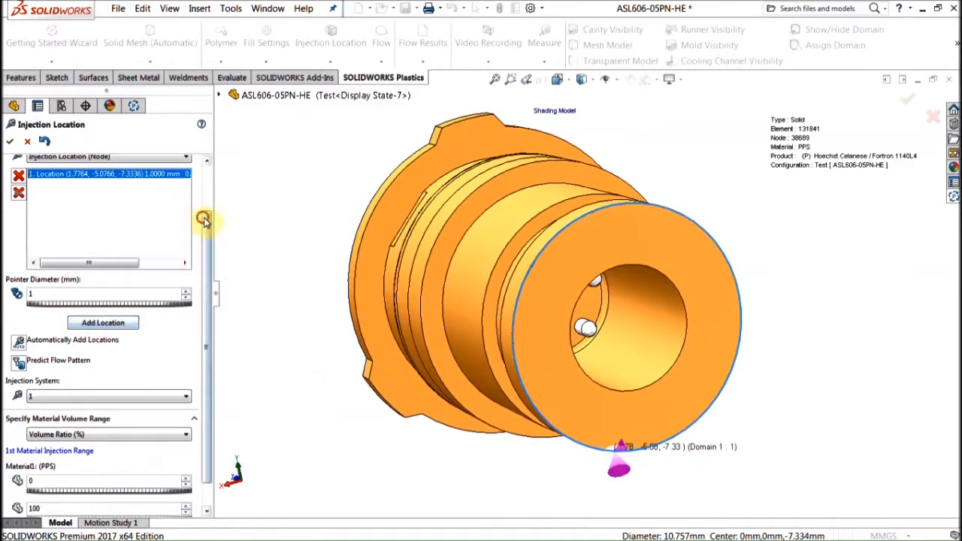
- Switch to Injection Location (Face), add two mesh faces beside the gate at the rear edge, and accept the injection locations
{"action": "scroll", "coordinate": [128, 211], "scroll_direction": "up", "scroll_amount": 3}
{"action": "left_click", "coordinate": [128, 212]}
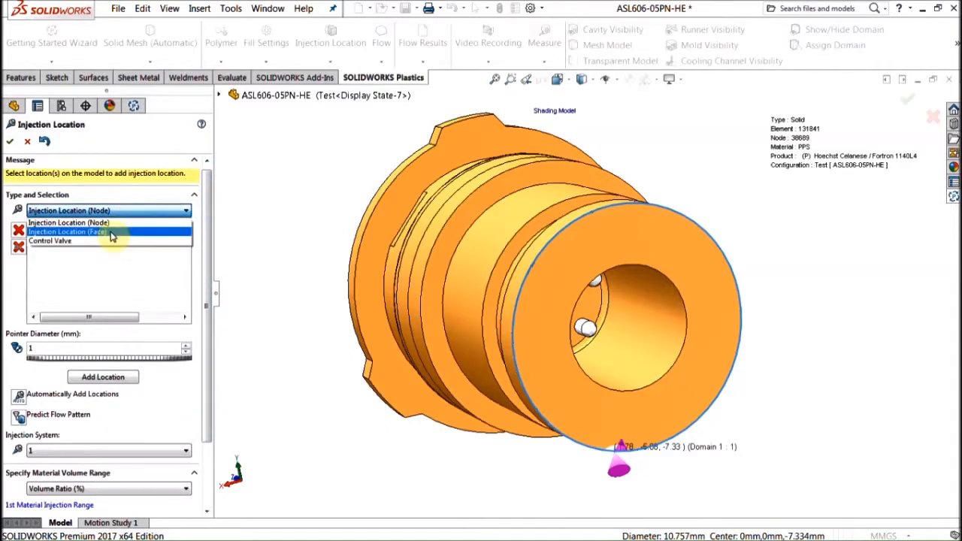
{"action": "left_click", "coordinate": [111, 233]}
{"action": "scroll", "coordinate": [801, 473], "scroll_direction": "up", "scroll_amount": 3}
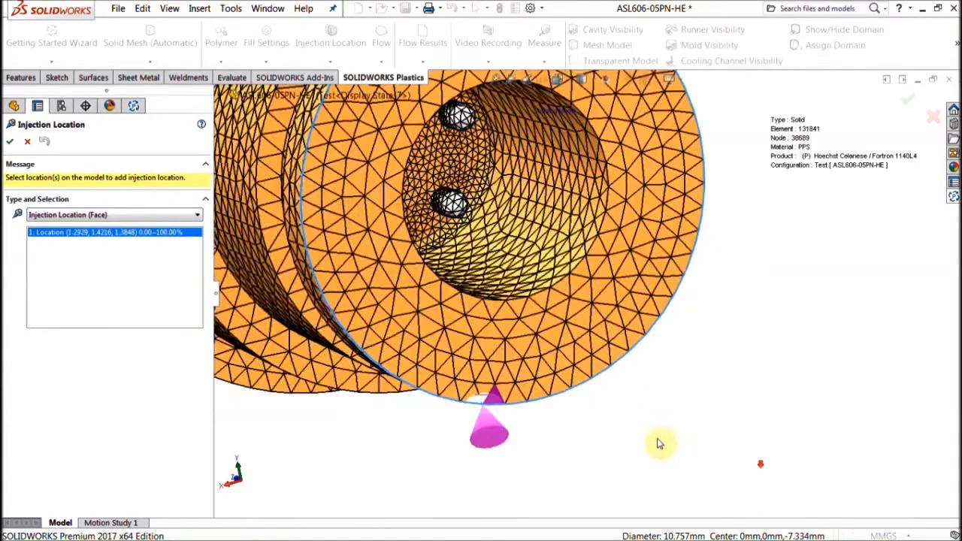
{"action": "left_click", "coordinate": [516, 402]}
{"action": "left_click", "coordinate": [515, 402]}
{"action": "middle_click_drag", "start_coordinate": [684, 403], "coordinate": [711, 364]}
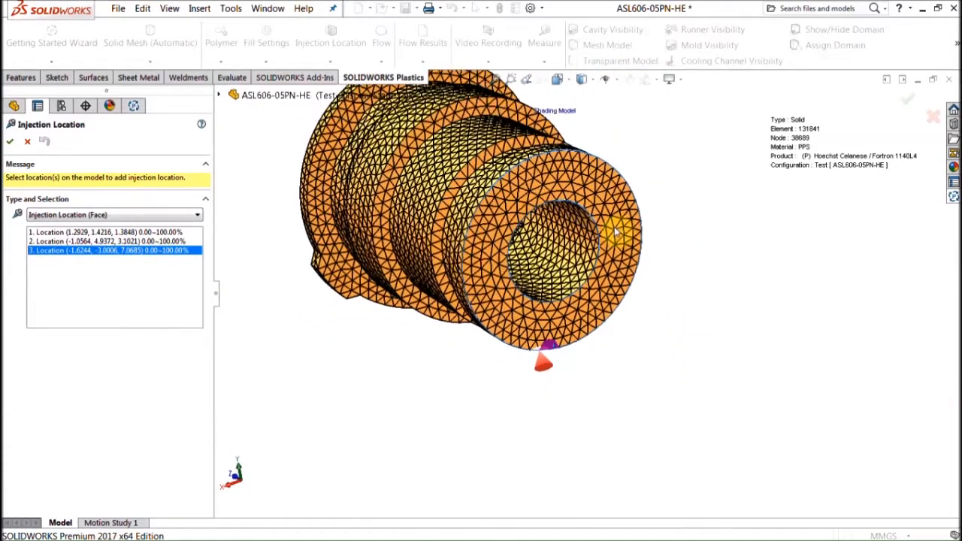
{"action": "scroll", "coordinate": [694, 223], "scroll_direction": "up", "scroll_amount": 1}
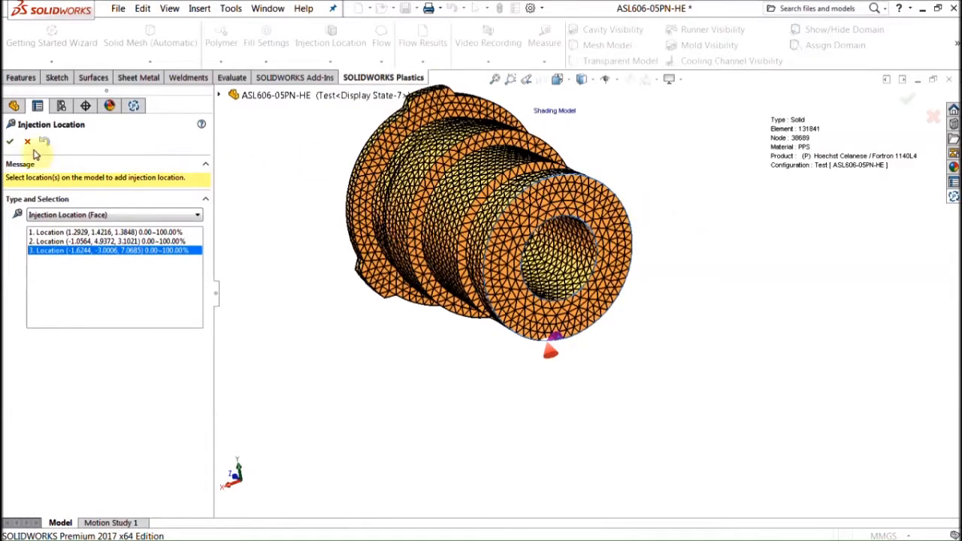
{"action": "left_click", "coordinate": [9, 142]}
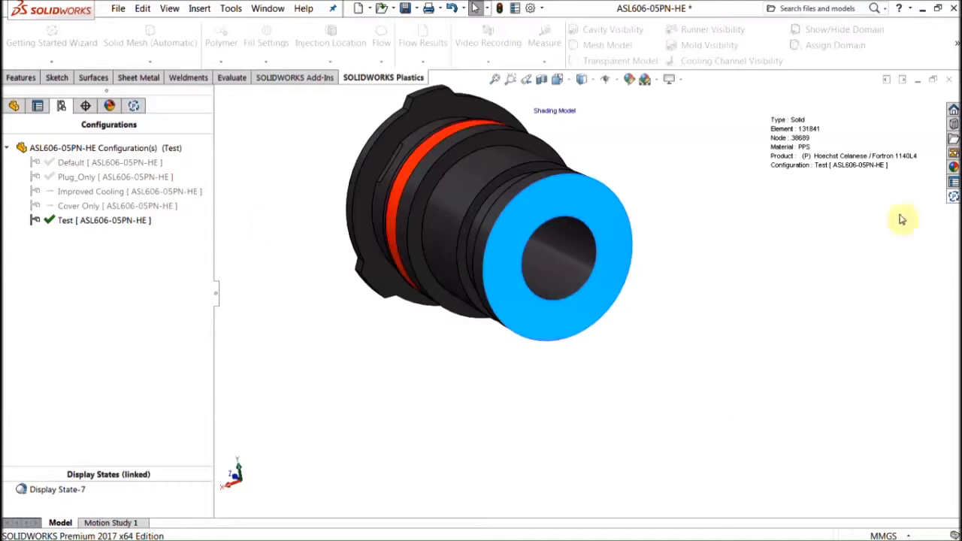
- Run the simulation from the Getting Started Wizard and check the partial fill time result at the gate on the rear face
{"action": "left_click", "coordinate": [953, 196]}
{"action": "middle_click_drag", "start_coordinate": [570, 152], "coordinate": [659, 159]}
{"action": "left_click", "coordinate": [810, 315]}
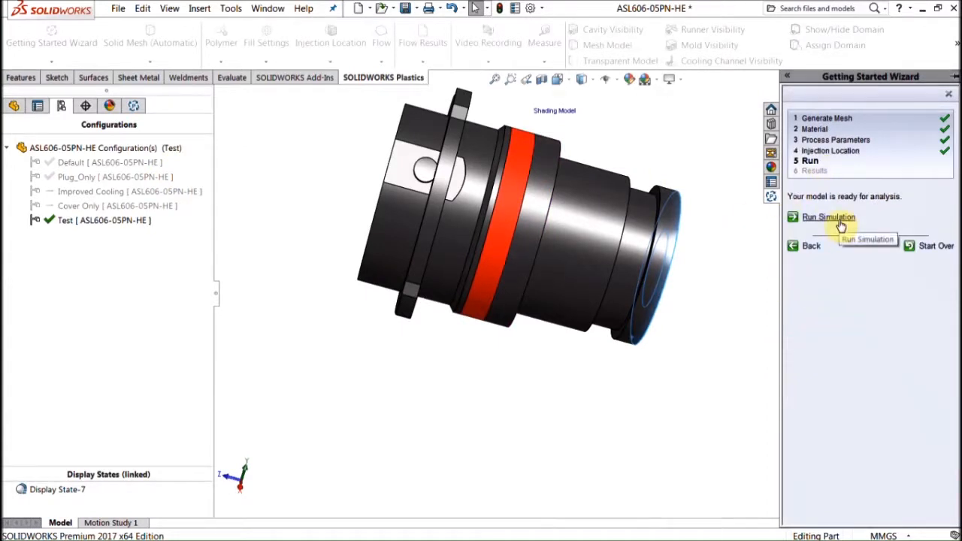
{"action": "middle_click_drag", "start_coordinate": [481, 225], "coordinate": [564, 320]}
{"action": "scroll", "coordinate": [530, 236], "scroll_direction": "down", "scroll_amount": 2}
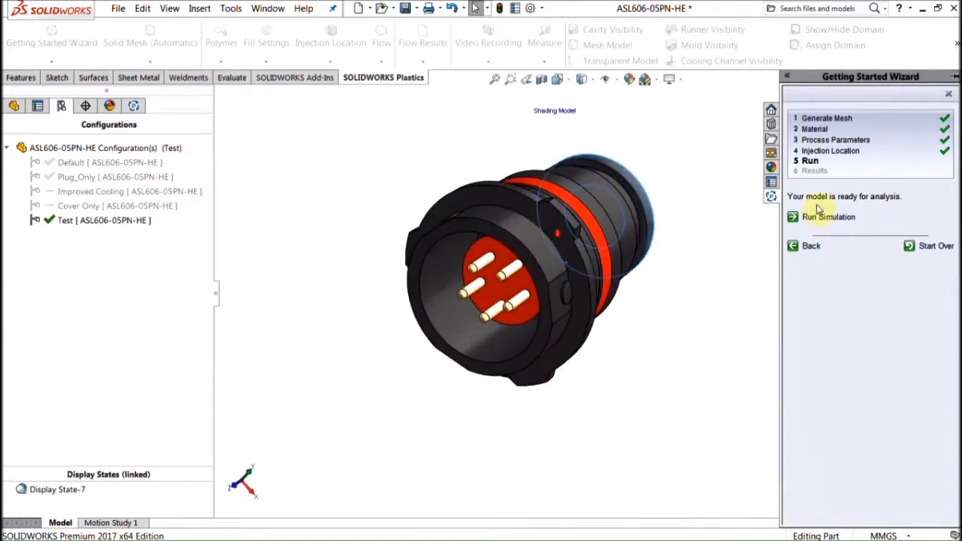
{"action": "left_click", "coordinate": [827, 217]}
{"action": "left_click_drag", "start_coordinate": [533, 165], "coordinate": [300, 47]}
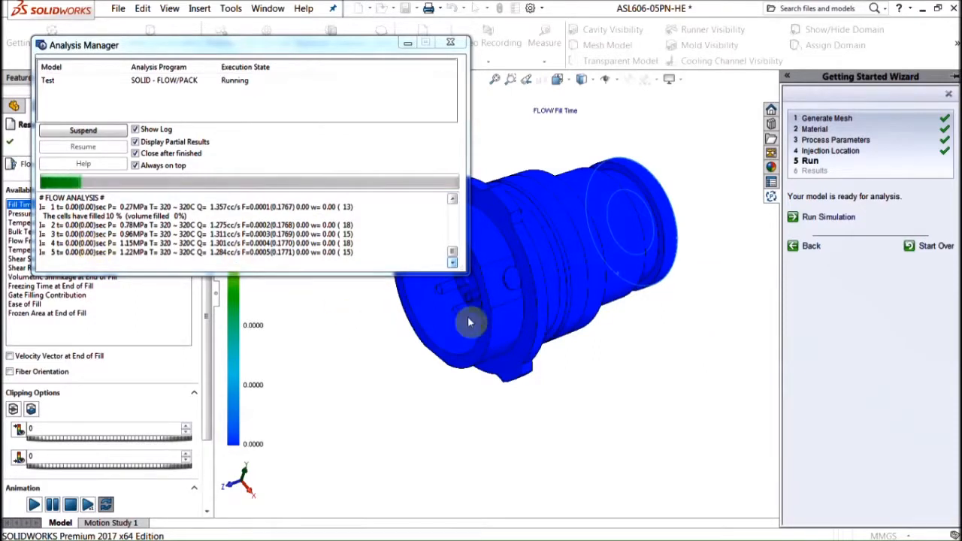
{"action": "middle_click_drag", "start_coordinate": [663, 356], "coordinate": [474, 395]}
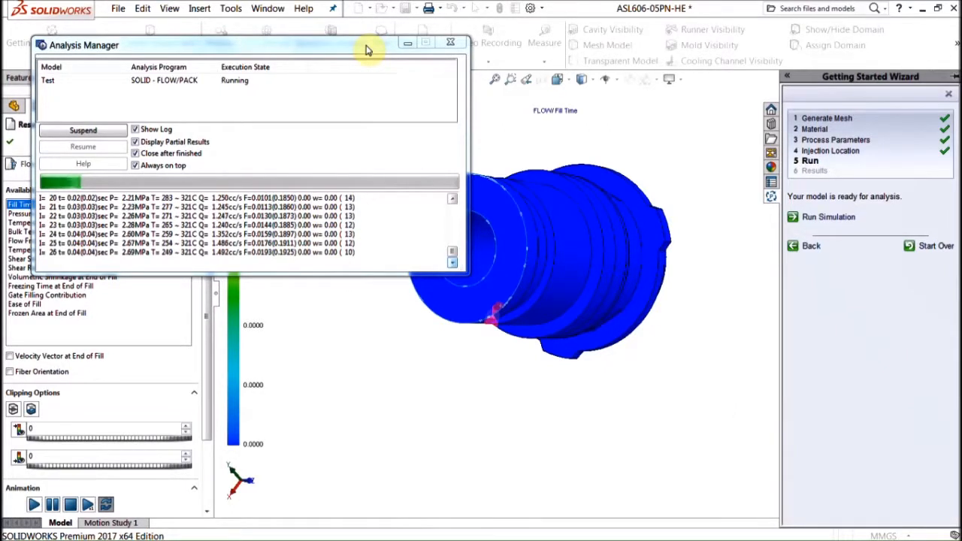
- Stop the running flow analysis and close the wizard and the results
{"action": "left_click", "coordinate": [453, 46]}
{"action": "left_click", "coordinate": [248, 190]}
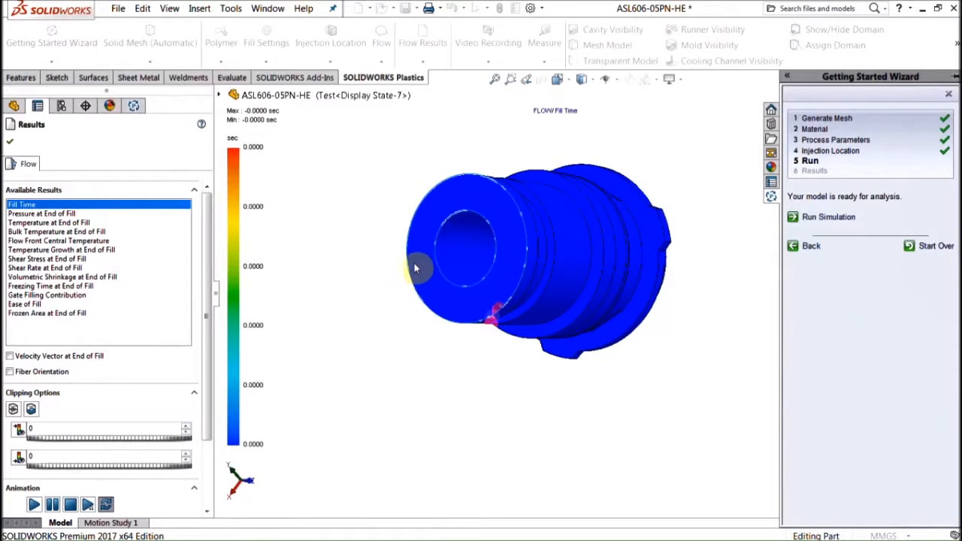
{"action": "left_click", "coordinate": [951, 96]}
{"action": "left_click", "coordinate": [10, 141]}
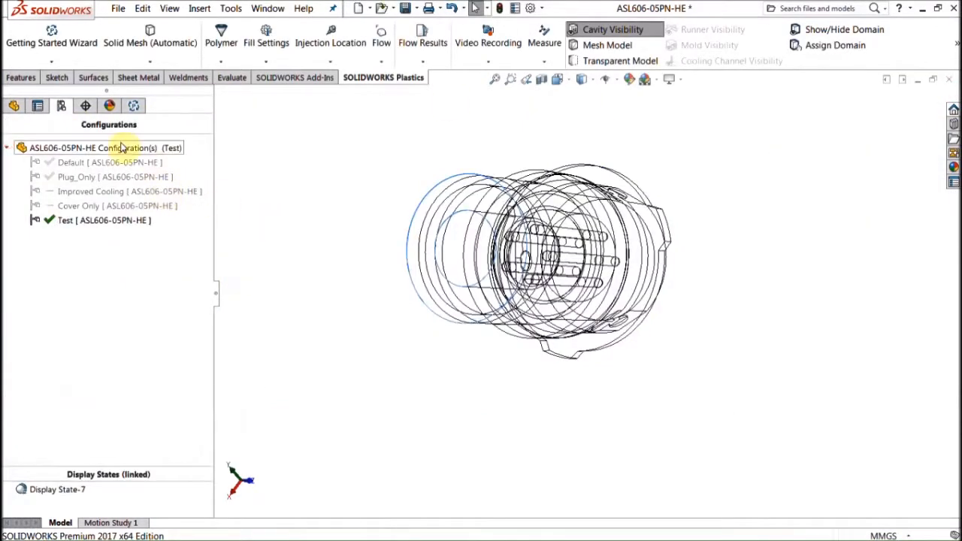
- Activate the Plug_Only configuration and reload its Plastics project
{"action": "left_click", "coordinate": [131, 104]}
{"action": "left_click", "coordinate": [85, 106]}
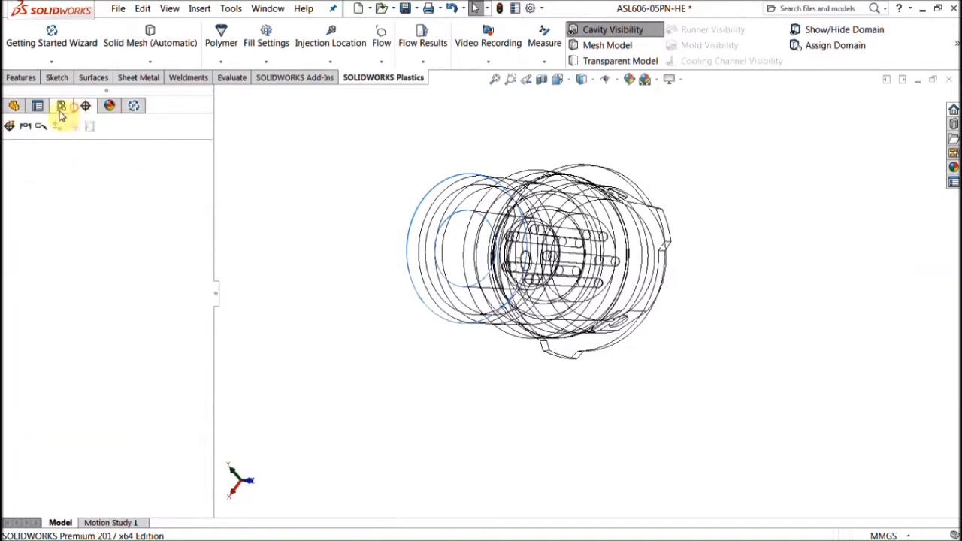
{"action": "left_click", "coordinate": [62, 106]}
{"action": "right_click", "coordinate": [72, 162]}
{"action": "right_click", "coordinate": [72, 177]}
{"action": "left_click", "coordinate": [97, 184]}
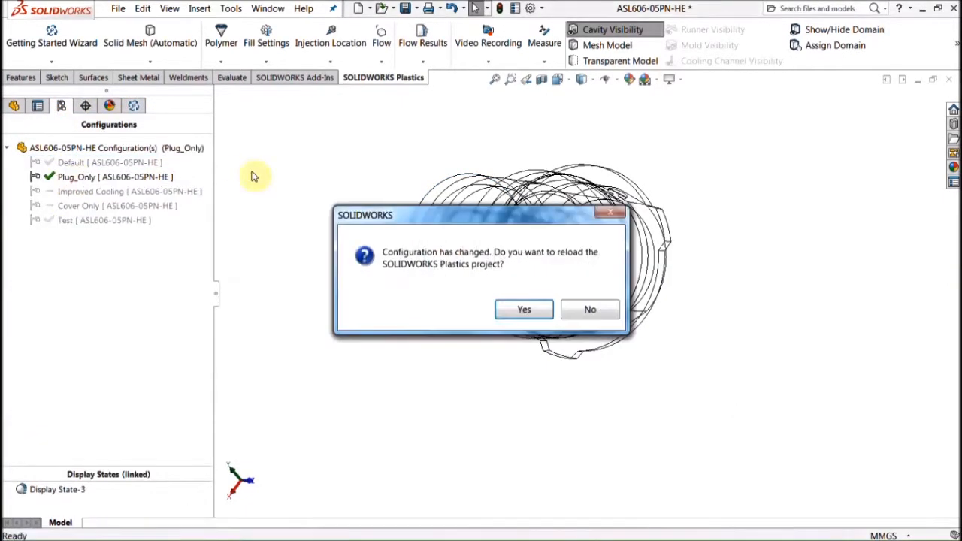
{"action": "left_click", "coordinate": [525, 310]}
- Review the metal insert material Copper Alloys - Brass (60/40), including its thermal conductivity curve, and close the material database
{"action": "left_click", "coordinate": [133, 105]}
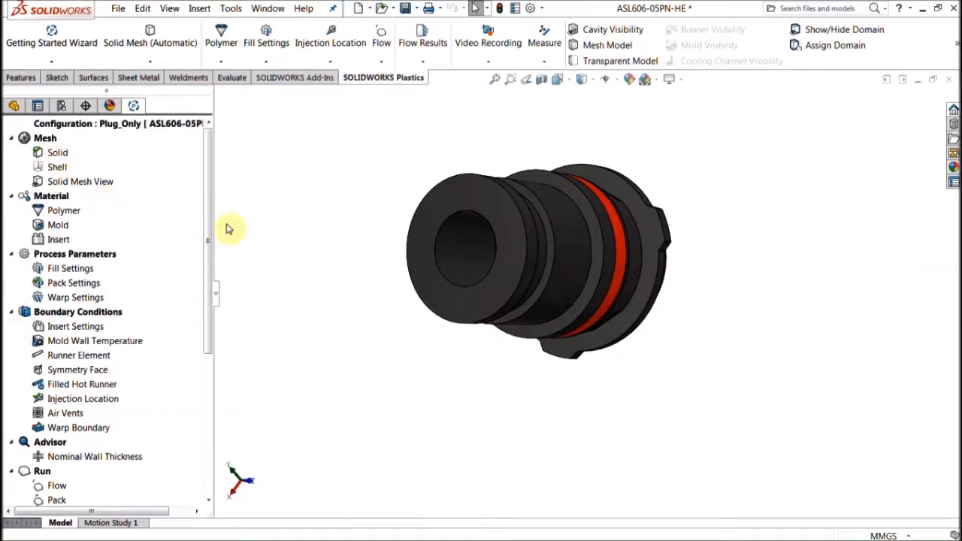
{"action": "middle_click_drag", "start_coordinate": [348, 208], "coordinate": [442, 316]}
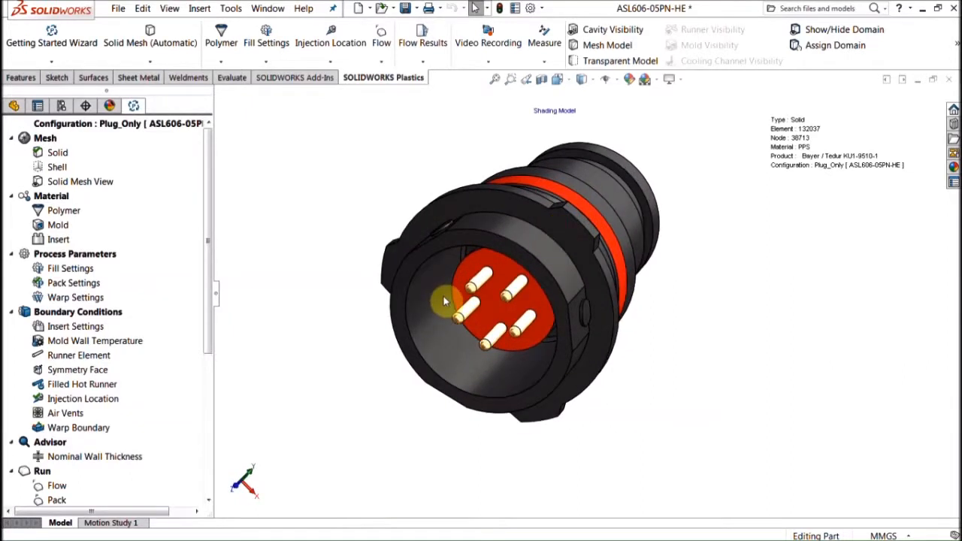
{"action": "left_click", "coordinate": [58, 240]}
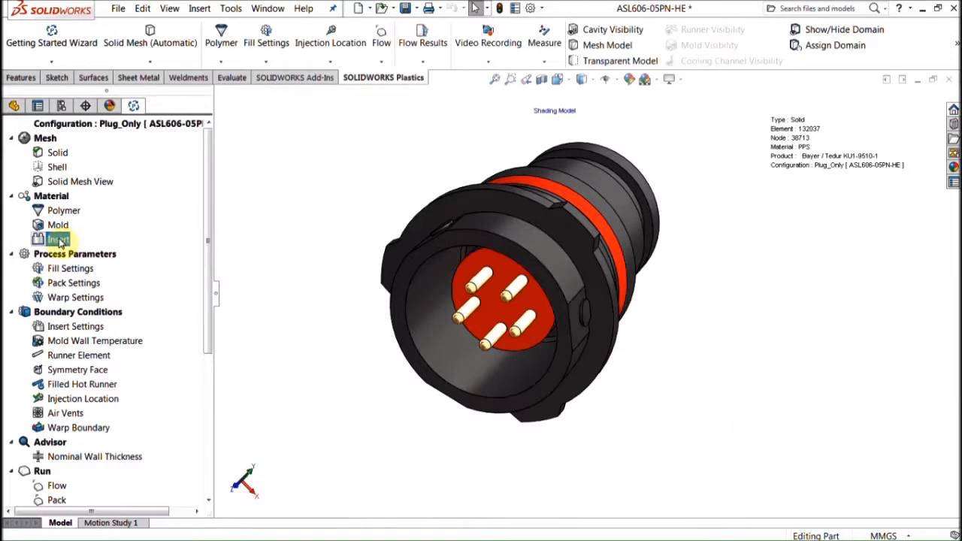
{"action": "left_click", "coordinate": [252, 234]}
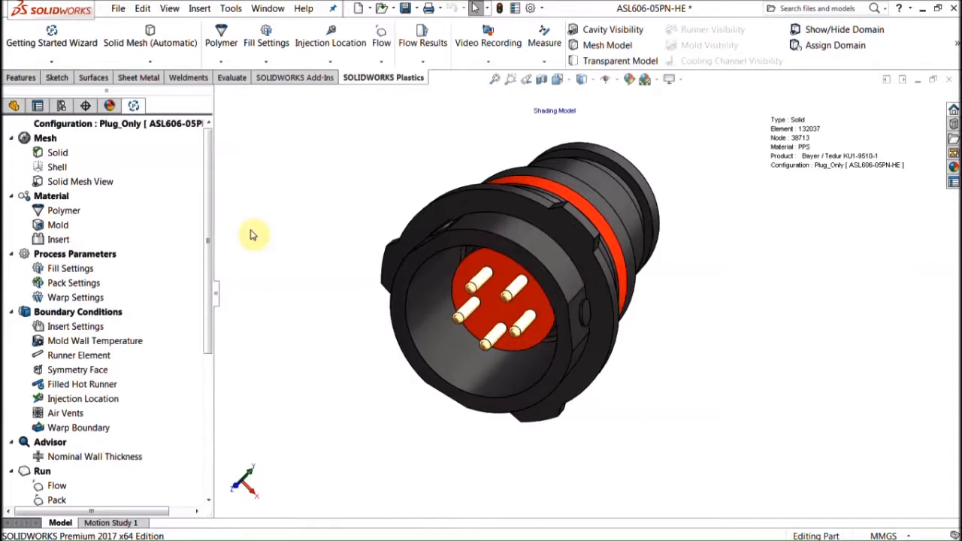
{"action": "right_click", "coordinate": [62, 239]}
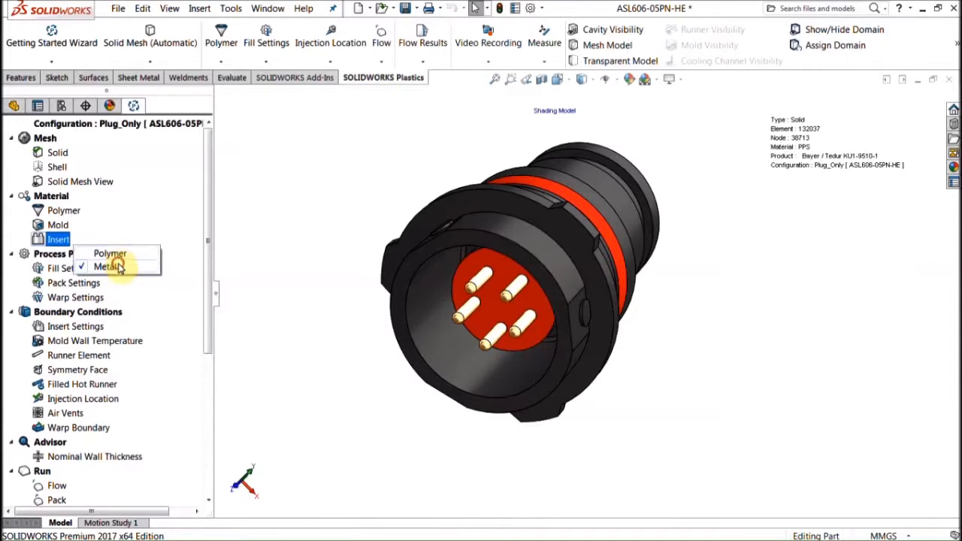
{"action": "left_click", "coordinate": [109, 266]}
{"action": "mouse_move", "coordinate": [265, 212]}
{"action": "left_mouse_down"}
{"action": "mouse_move", "coordinate": [266, 109]}
{"action": "mouse_move", "coordinate": [280, 218]}
{"action": "left_mouse_up"}
{"action": "left_click_drag", "start_coordinate": [278, 305], "coordinate": [261, 249]}
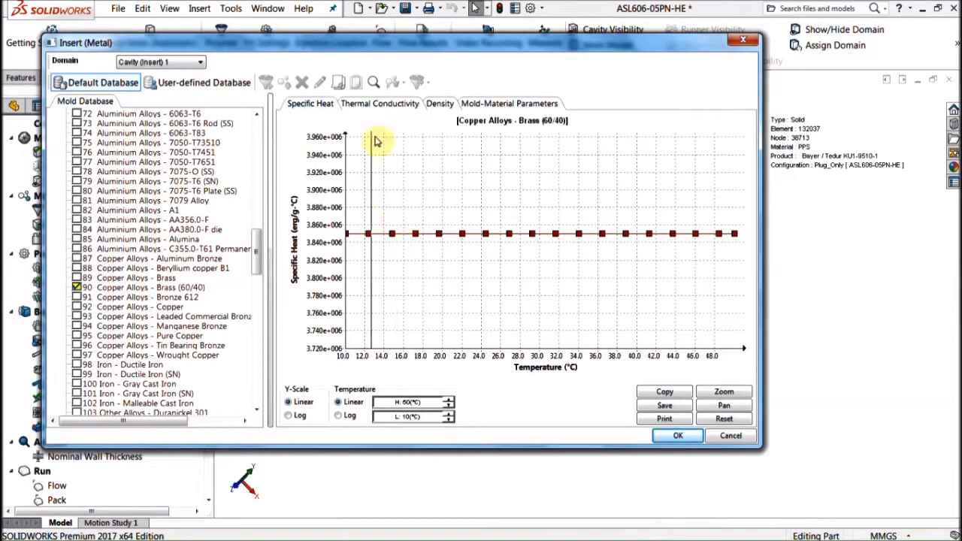
{"action": "left_click", "coordinate": [378, 104]}
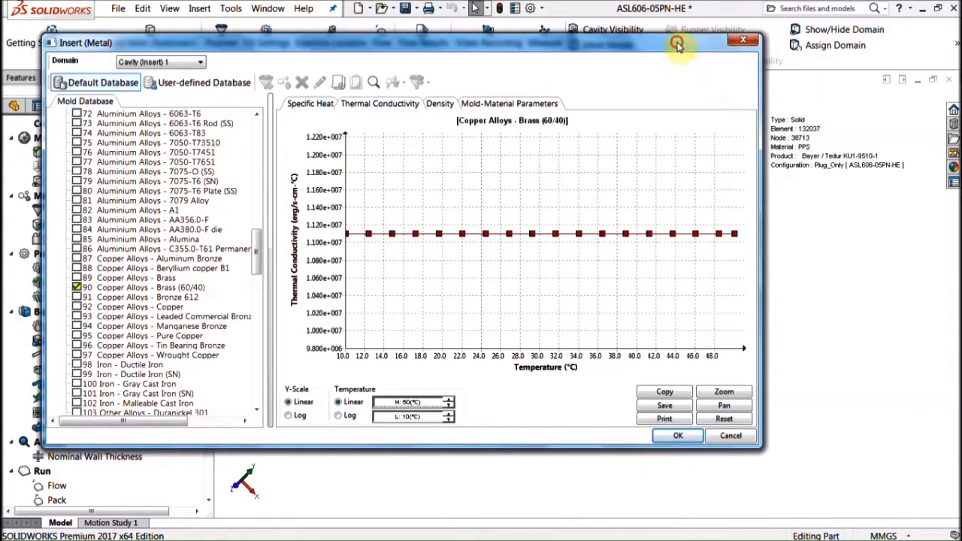
{"action": "left_click_drag", "start_coordinate": [678, 41], "coordinate": [701, 50]}
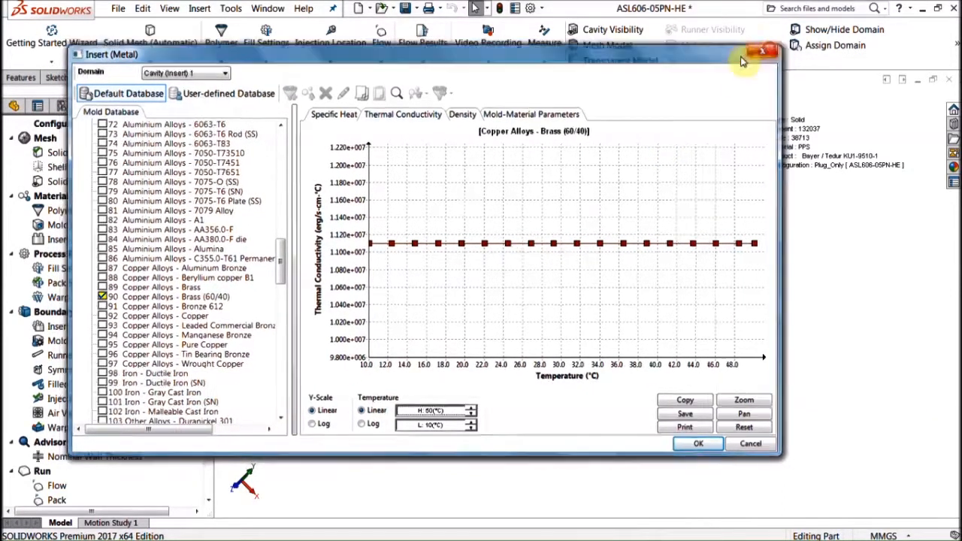
{"action": "left_click", "coordinate": [767, 52]}
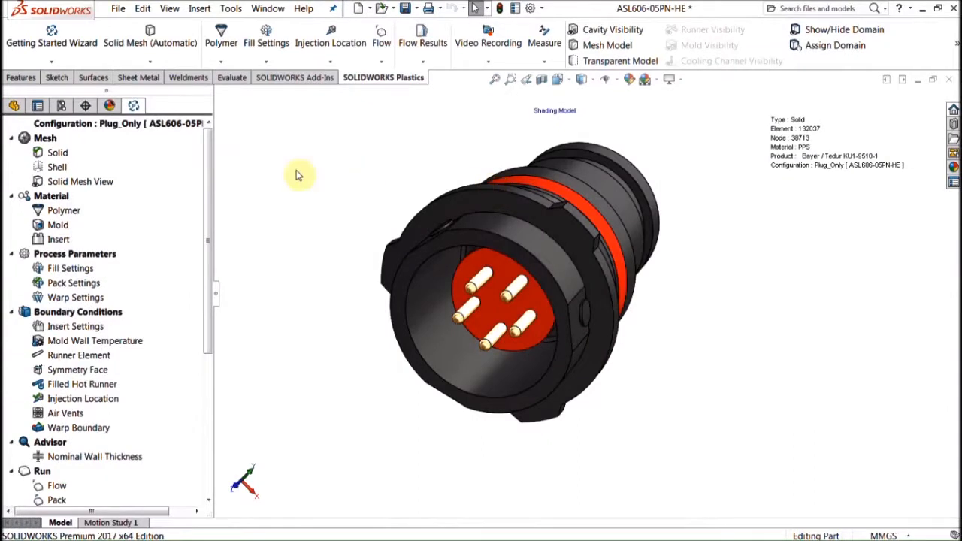
- Open the flow results, read the Results Adviser's assessment of the fill and injection pressure, and close the adviser
{"action": "scroll", "coordinate": [205, 404], "scroll_direction": "down", "scroll_amount": 5}
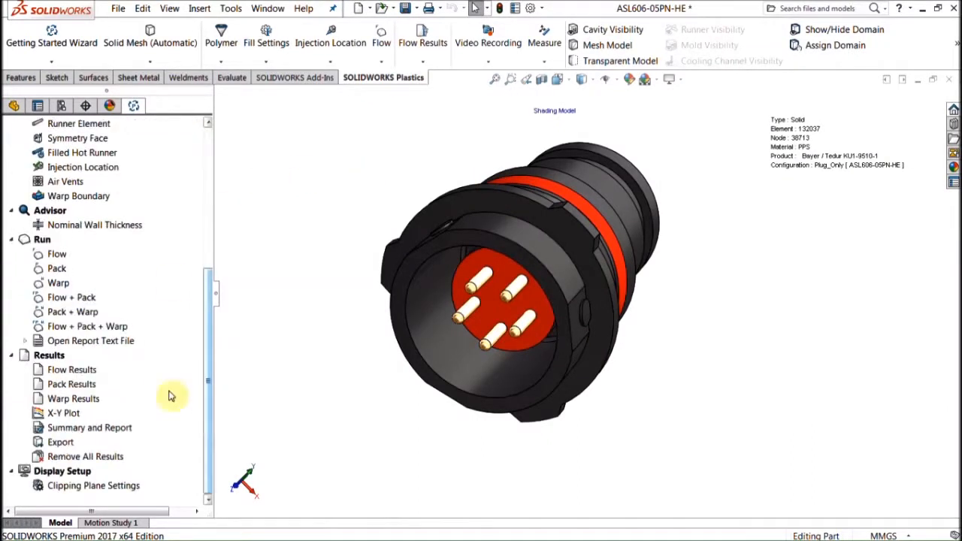
{"action": "left_click", "coordinate": [71, 369]}
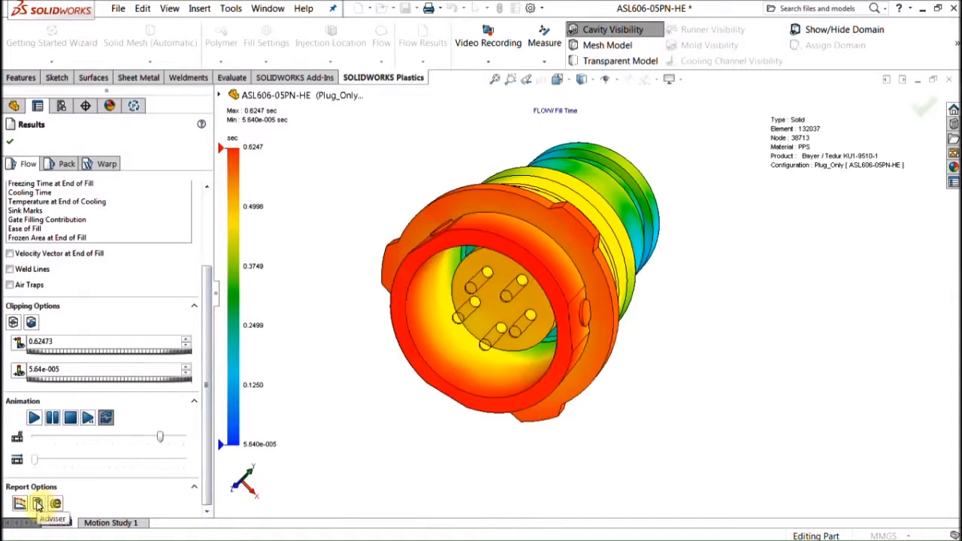
{"action": "left_click", "coordinate": [37, 505]}
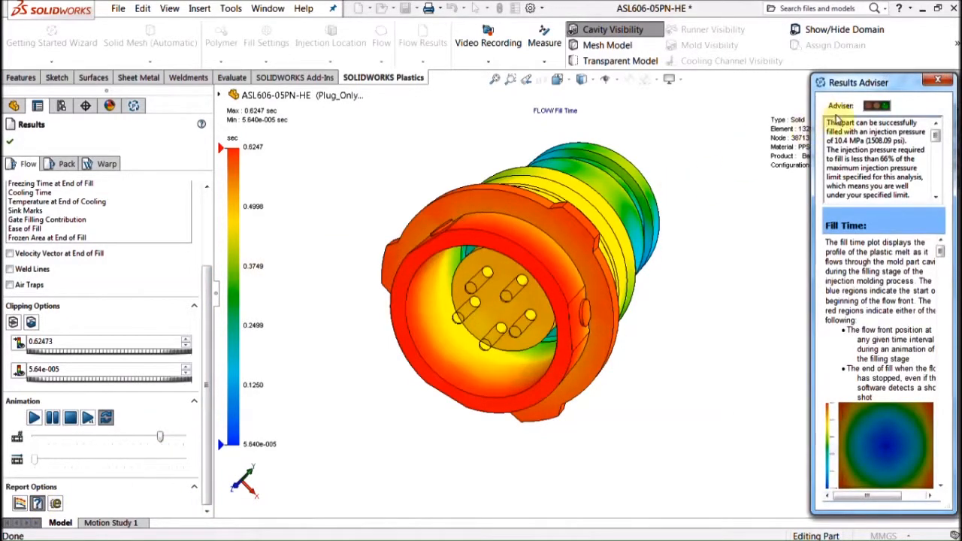
{"action": "left_click_drag", "start_coordinate": [829, 121], "coordinate": [862, 168]}
{"action": "left_click", "coordinate": [911, 187]}
{"action": "left_click_drag", "start_coordinate": [913, 141], "coordinate": [816, 146]}
{"action": "left_click", "coordinate": [850, 153]}
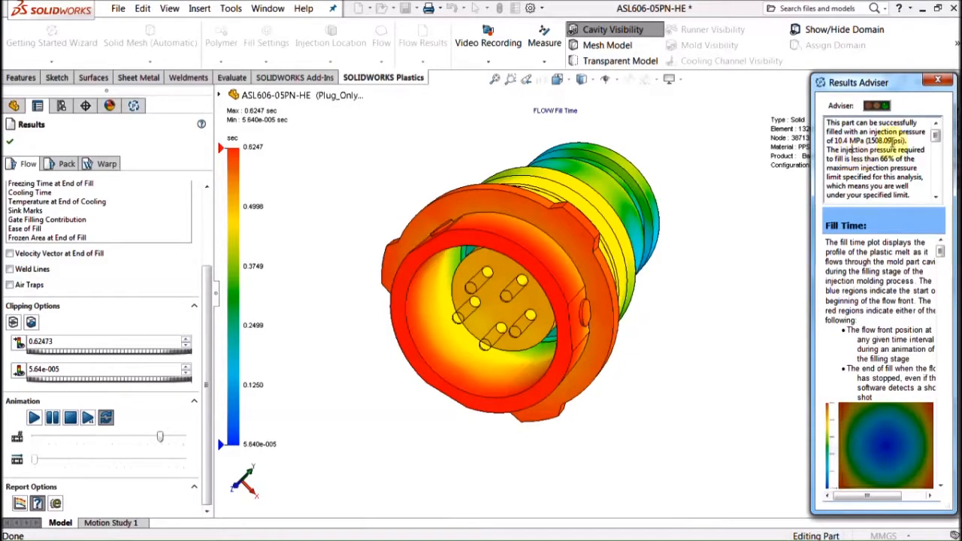
{"action": "left_click_drag", "start_coordinate": [835, 140], "coordinate": [866, 140]}
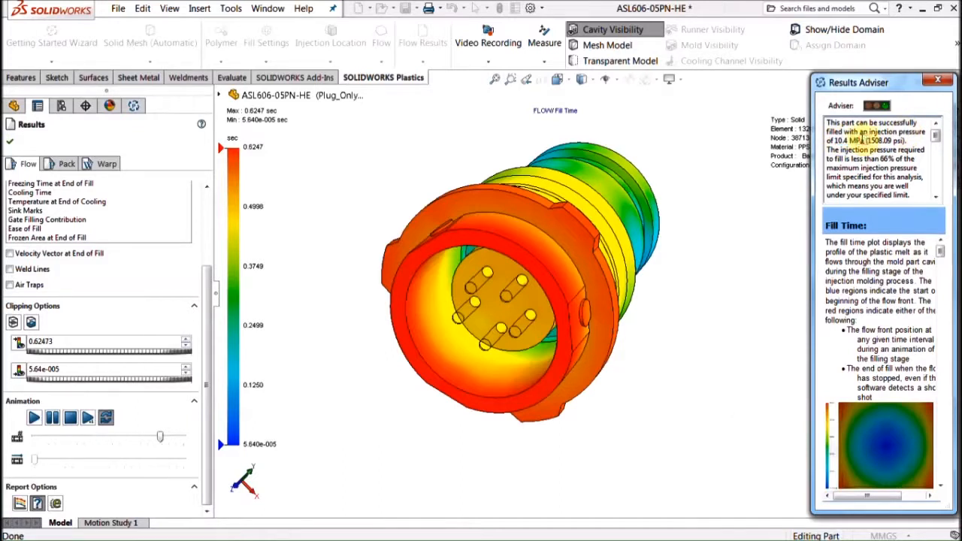
{"action": "left_click", "coordinate": [938, 80]}
- Play the Fill Time animation in isosurface mode to examine how the melt front fills the plug
{"action": "left_click", "coordinate": [203, 278]}
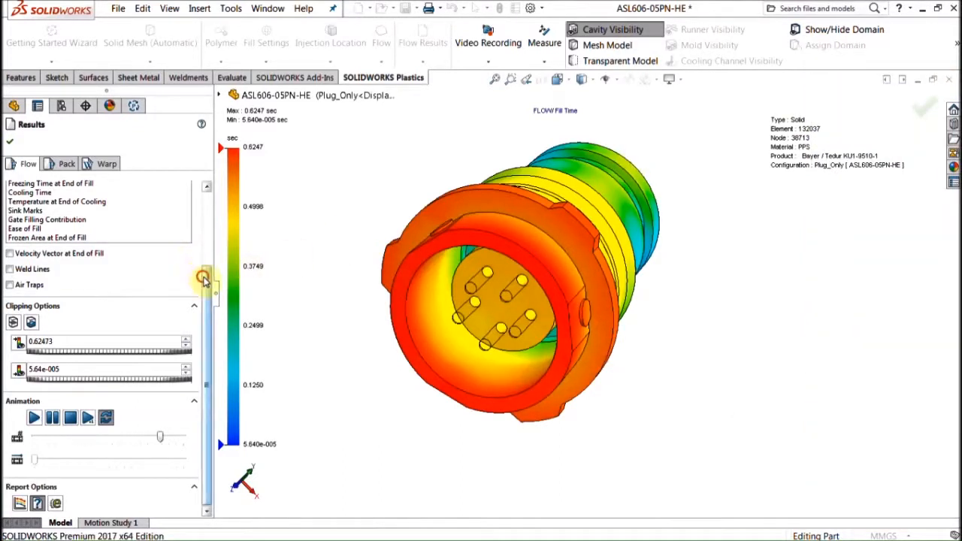
{"action": "left_click", "coordinate": [34, 479]}
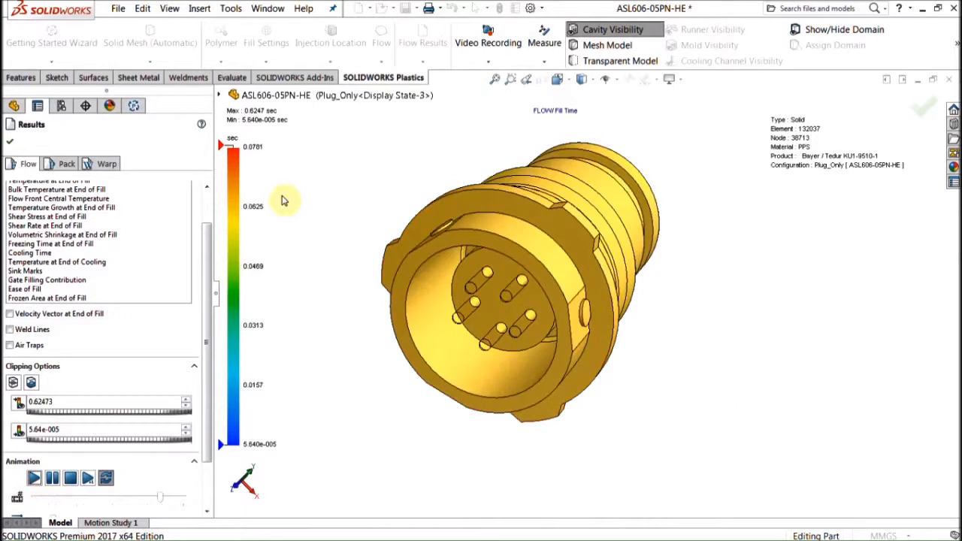
{"action": "left_click", "coordinate": [31, 383]}
{"action": "middle_click_drag", "start_coordinate": [397, 219], "coordinate": [385, 232]}
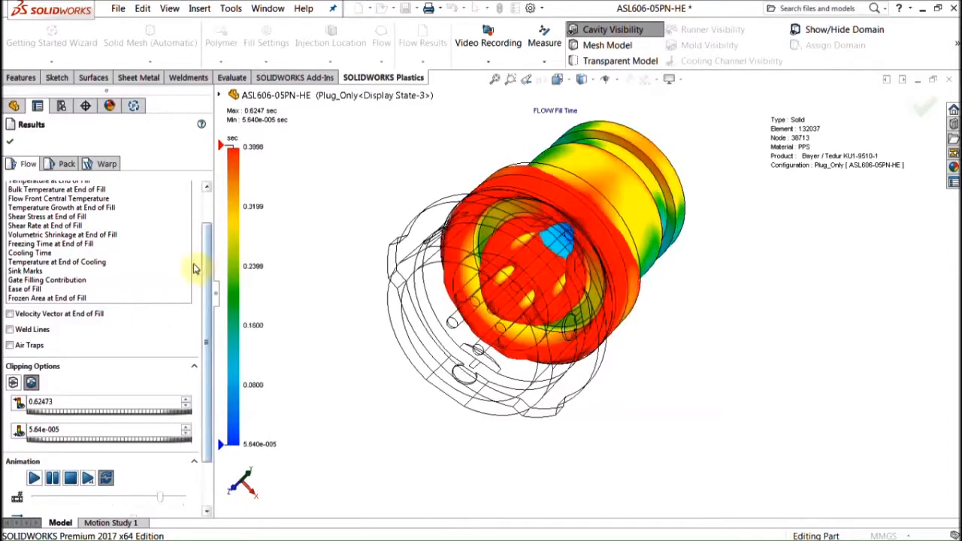
- Overlay the weld lines while reviewing the Pressure, Shear Rate and Shear Stress at End of Fill plots, and remove the overlay
{"action": "scroll", "coordinate": [208, 308], "scroll_direction": "up", "scroll_amount": 2}
{"action": "left_click", "coordinate": [31, 371]}
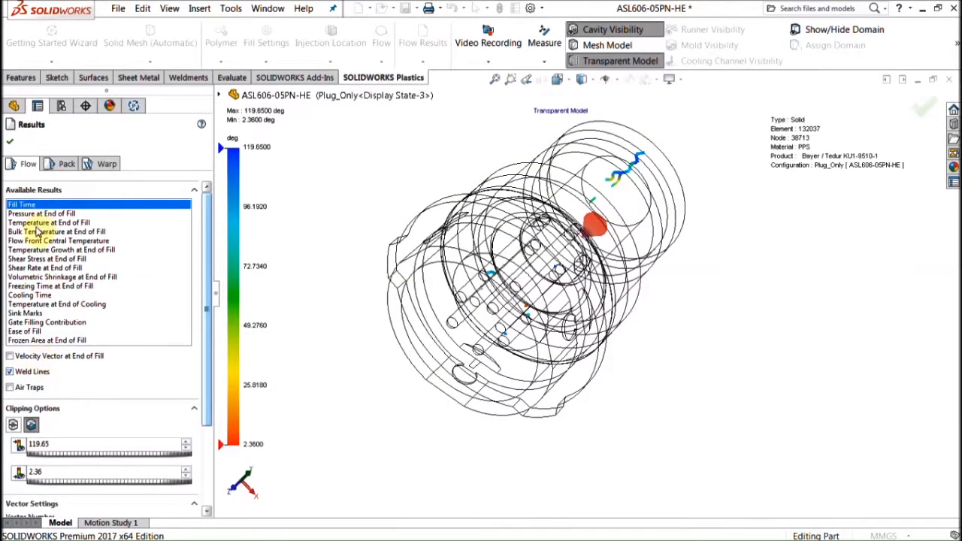
{"action": "left_click", "coordinate": [37, 214]}
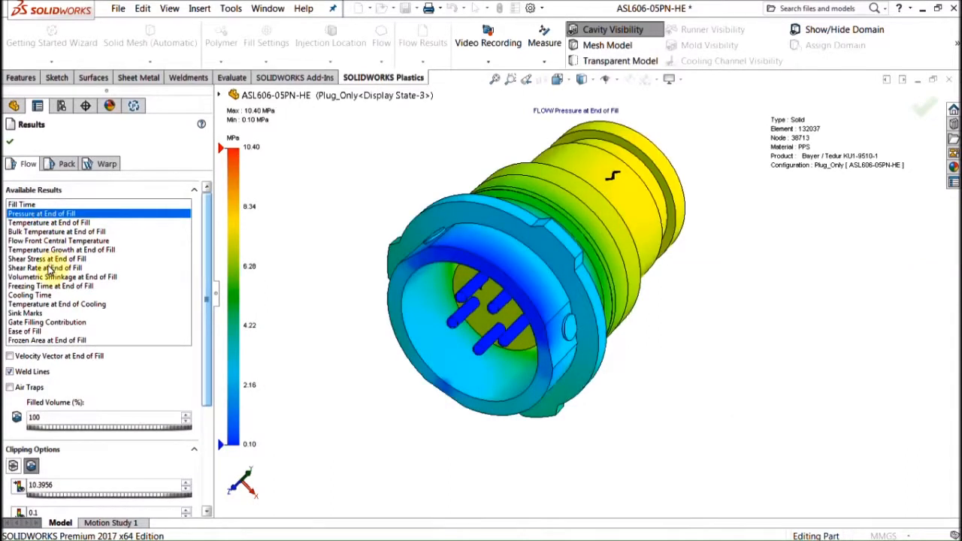
{"action": "left_click", "coordinate": [47, 268]}
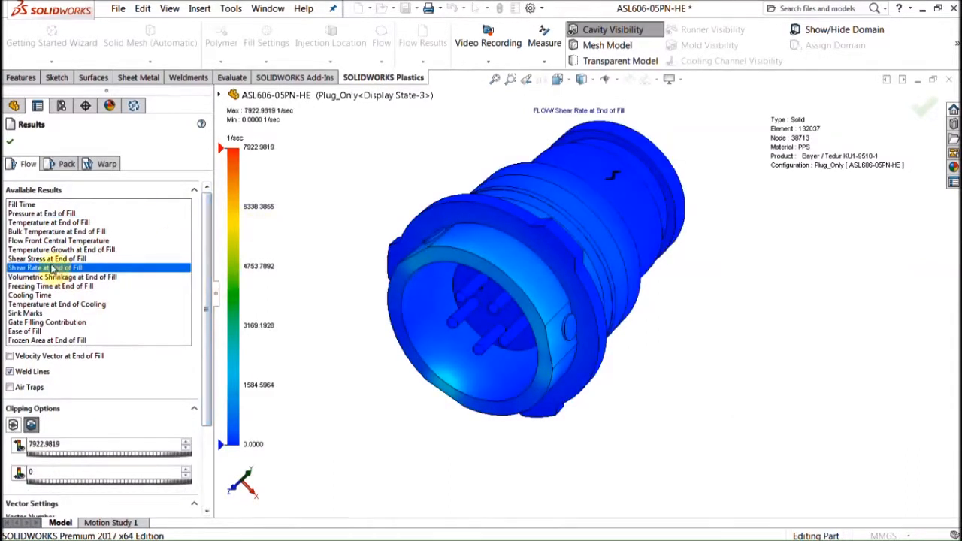
{"action": "left_click", "coordinate": [48, 259]}
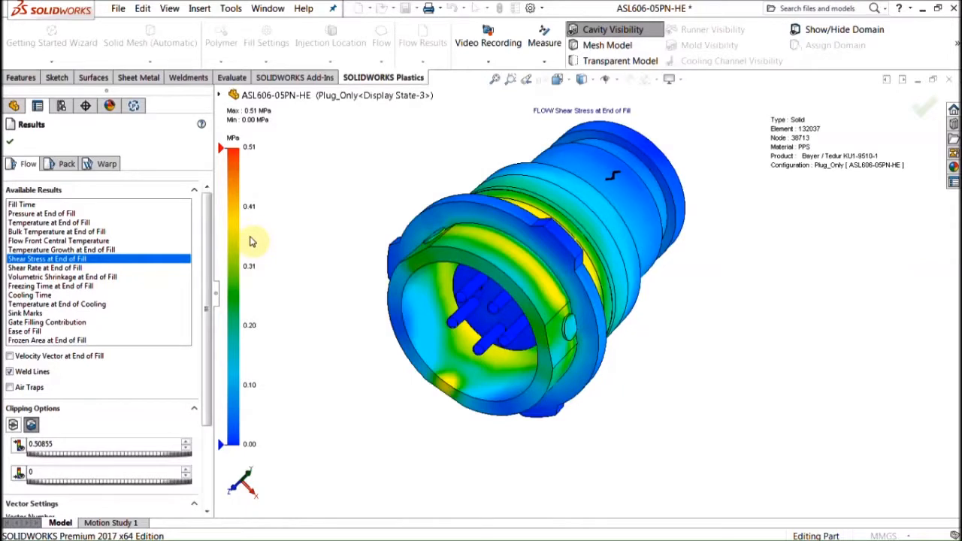
{"action": "left_click", "coordinate": [34, 374]}
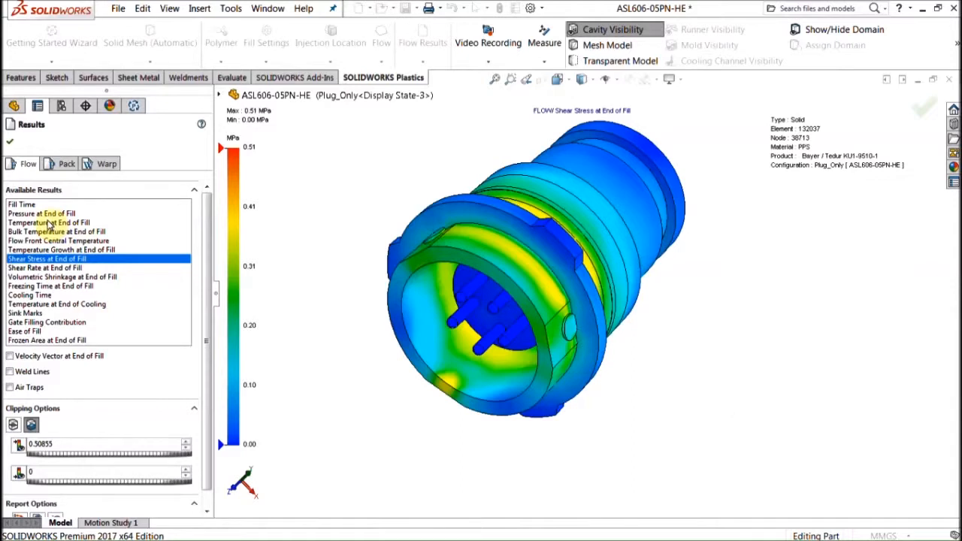
- Display Temperature at End of Fill and section the plug with Clipping Plane - 0 to examine temperatures around the pins
{"action": "left_click", "coordinate": [45, 224]}
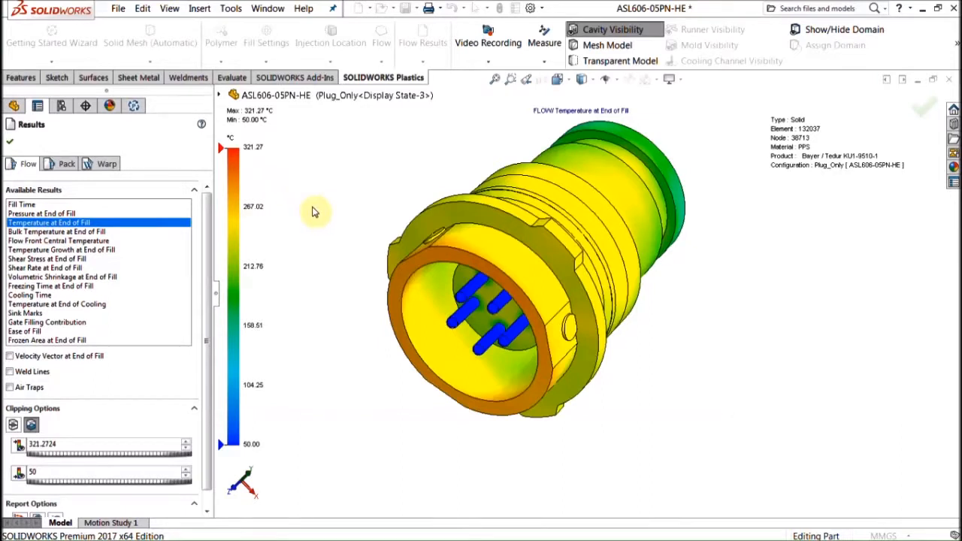
{"action": "left_click", "coordinate": [14, 425]}
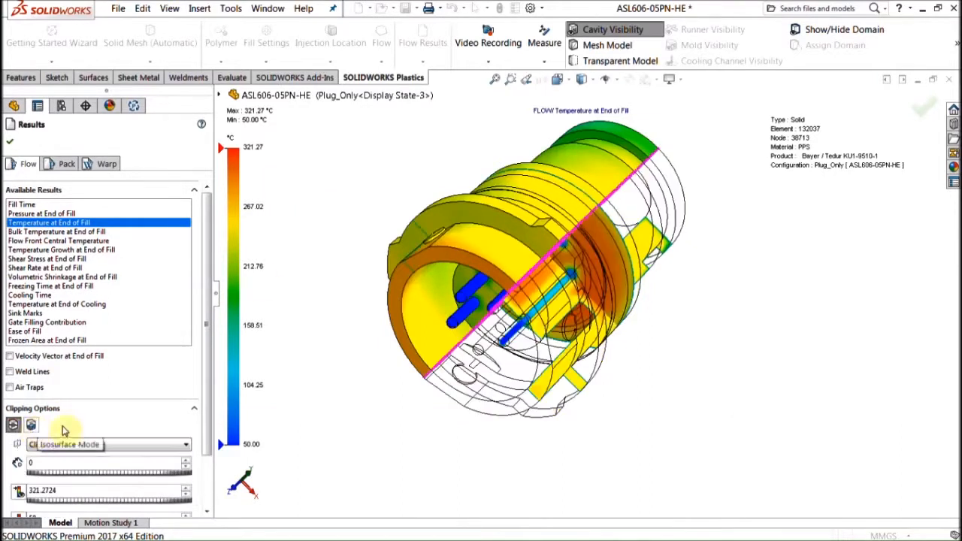
{"action": "middle_click_drag", "start_coordinate": [730, 389], "coordinate": [726, 283]}
{"action": "scroll", "coordinate": [666, 290], "scroll_direction": "down", "scroll_amount": 3}
{"action": "scroll", "coordinate": [729, 283], "scroll_direction": "up", "scroll_amount": 3}
{"action": "scroll", "coordinate": [820, 259], "scroll_direction": "down", "scroll_amount": 4}
{"action": "middle_click_drag", "start_coordinate": [824, 265], "coordinate": [820, 302]}
{"action": "scroll", "coordinate": [820, 303], "scroll_direction": "up", "scroll_amount": 3}
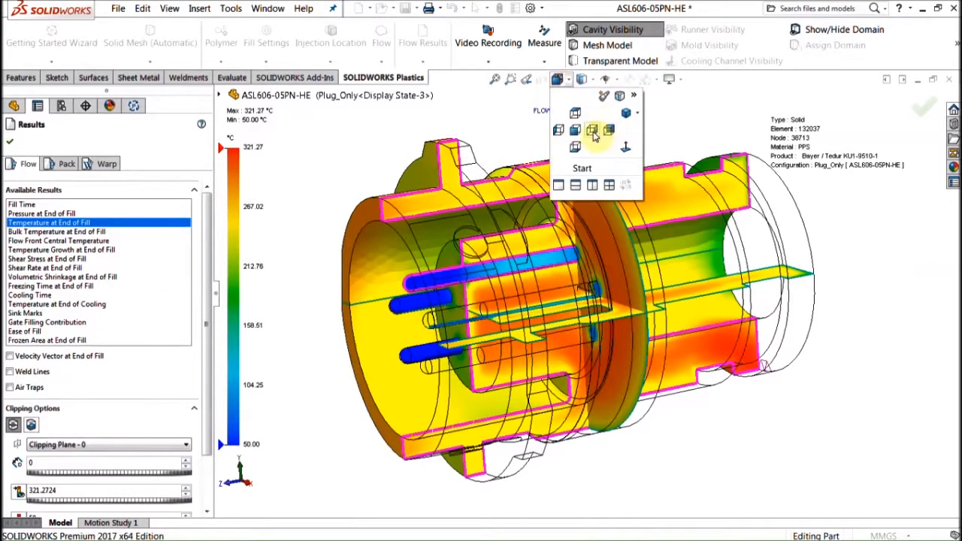
- In the right view, measure the end-of-fill temperature difference between the upper sectioned pin and the adjacent plastic
{"action": "left_click", "coordinate": [593, 130]}
{"action": "left_click", "coordinate": [551, 49]}
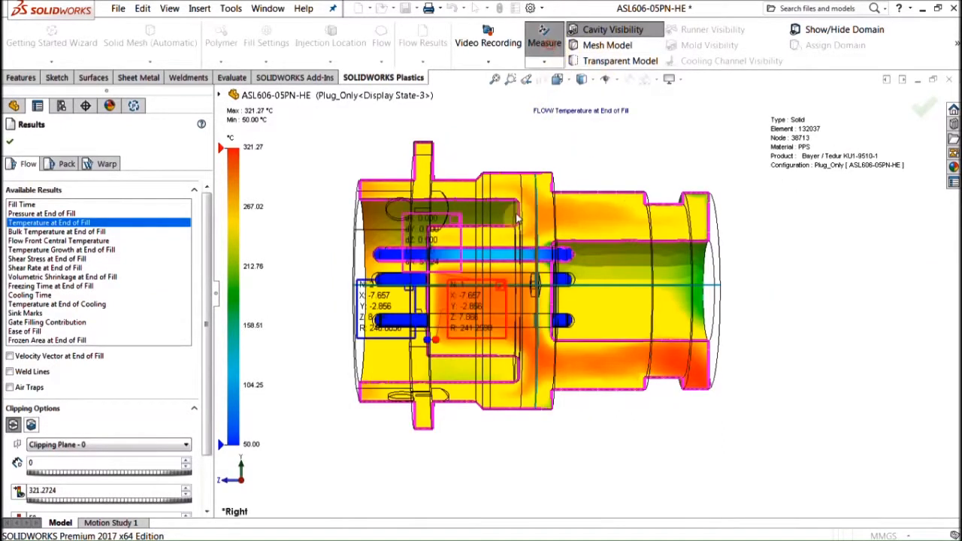
{"action": "scroll", "coordinate": [541, 233], "scroll_direction": "down", "scroll_amount": 3}
{"action": "scroll", "coordinate": [541, 231], "scroll_direction": "up", "scroll_amount": 1}
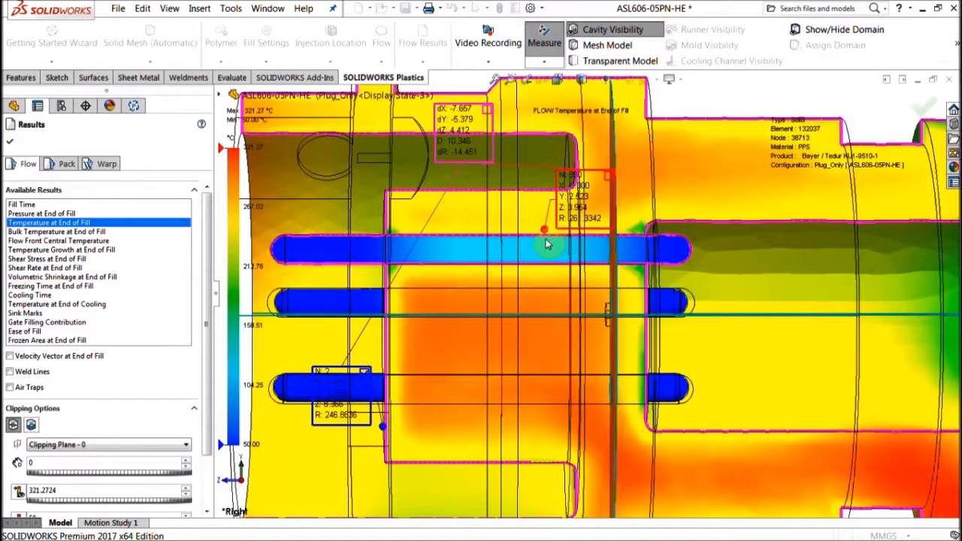
{"action": "left_click", "coordinate": [542, 239]}
{"action": "scroll", "coordinate": [567, 294], "scroll_direction": "up", "scroll_amount": 3}
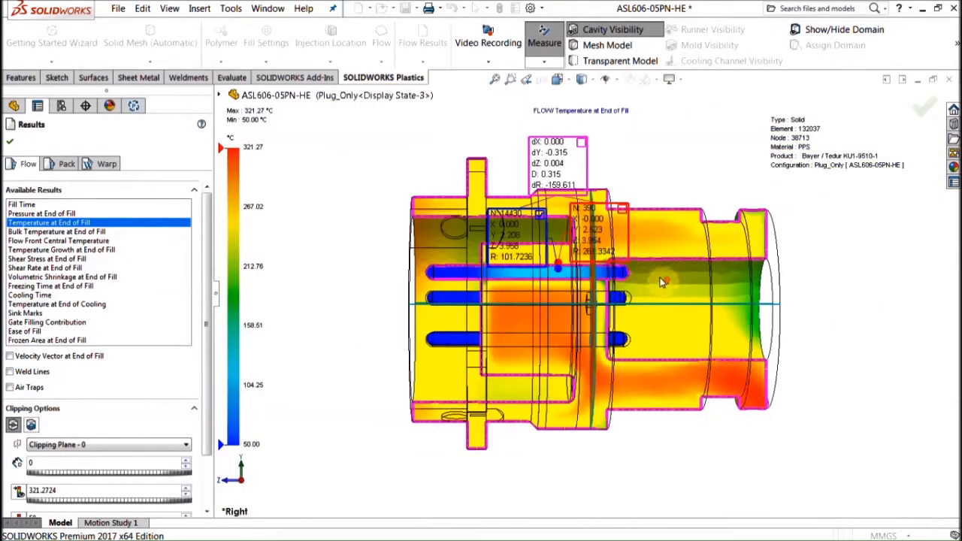
{"action": "scroll", "coordinate": [651, 260], "scroll_direction": "down", "scroll_amount": 2}
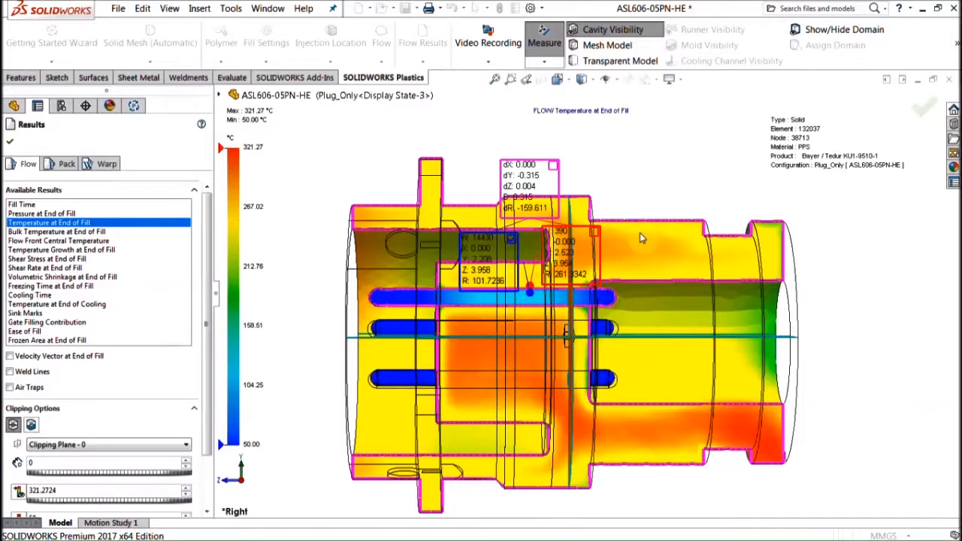
{"action": "scroll", "coordinate": [640, 232], "scroll_direction": "down", "scroll_amount": 2}
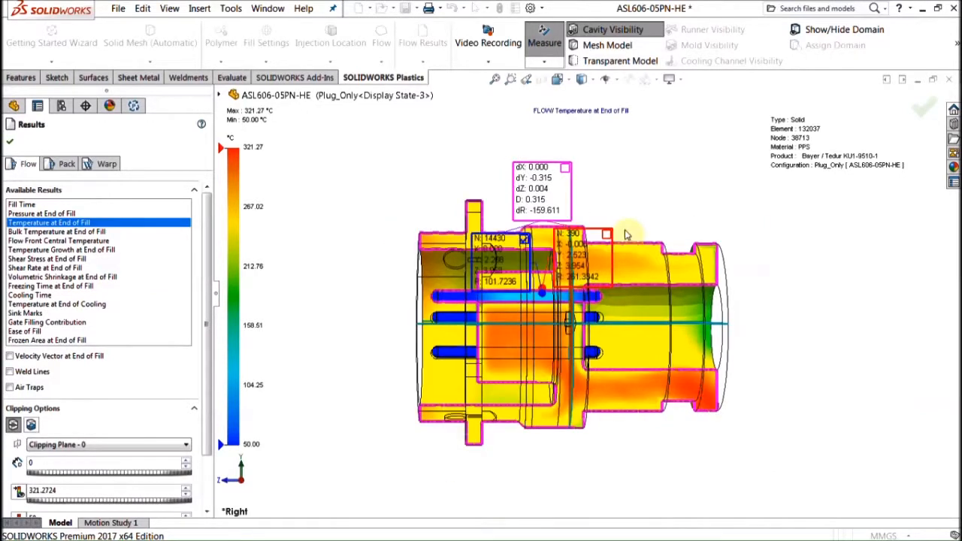
{"action": "scroll", "coordinate": [627, 235], "scroll_direction": "up", "scroll_amount": 1}
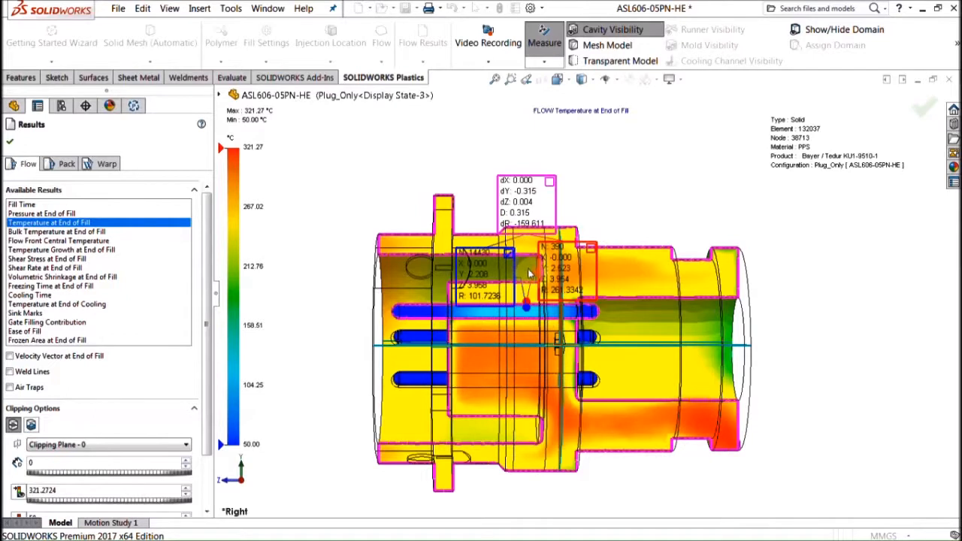
{"action": "scroll", "coordinate": [530, 275], "scroll_direction": "down", "scroll_amount": 1}
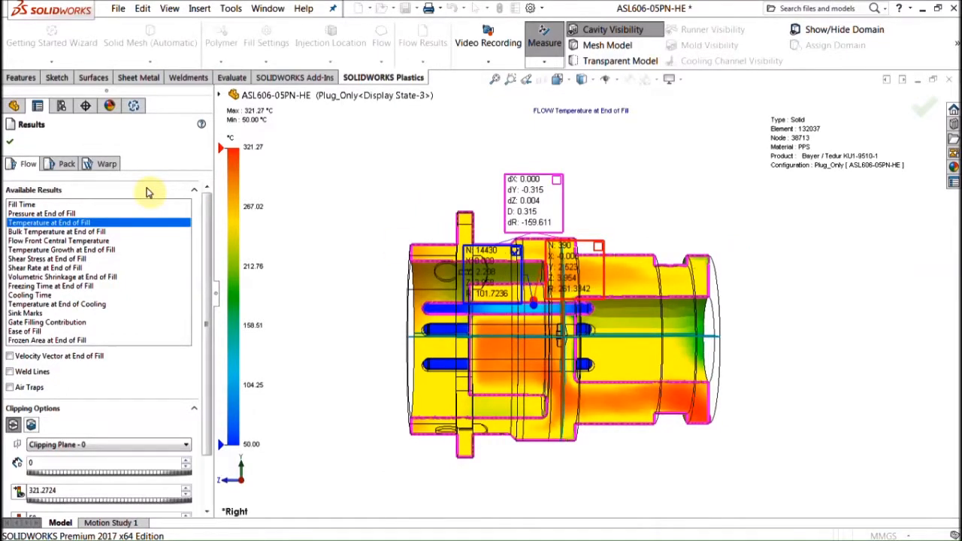
- Switch to the pack results and examine Temperature at End of Packing around the pins in the section
{"action": "left_click", "coordinate": [68, 164]}
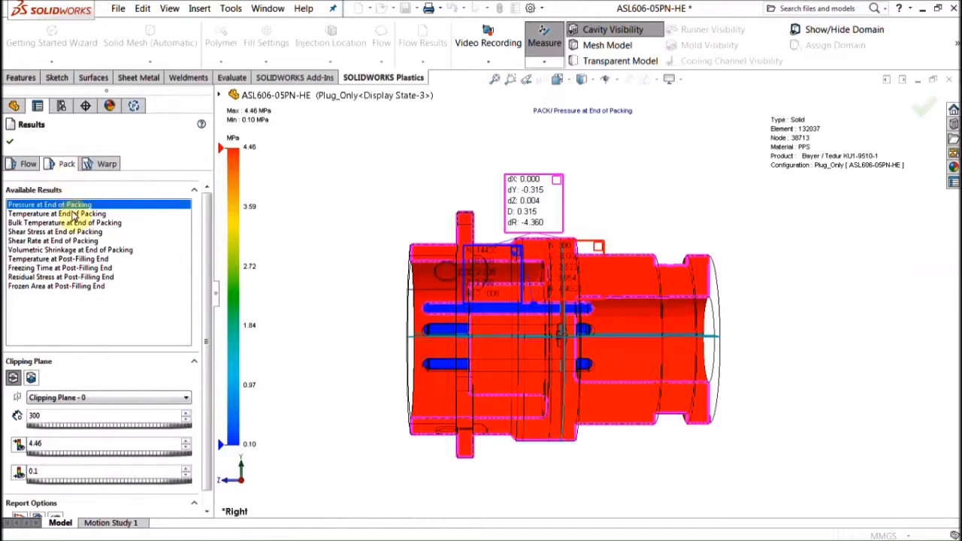
{"action": "left_click", "coordinate": [44, 215]}
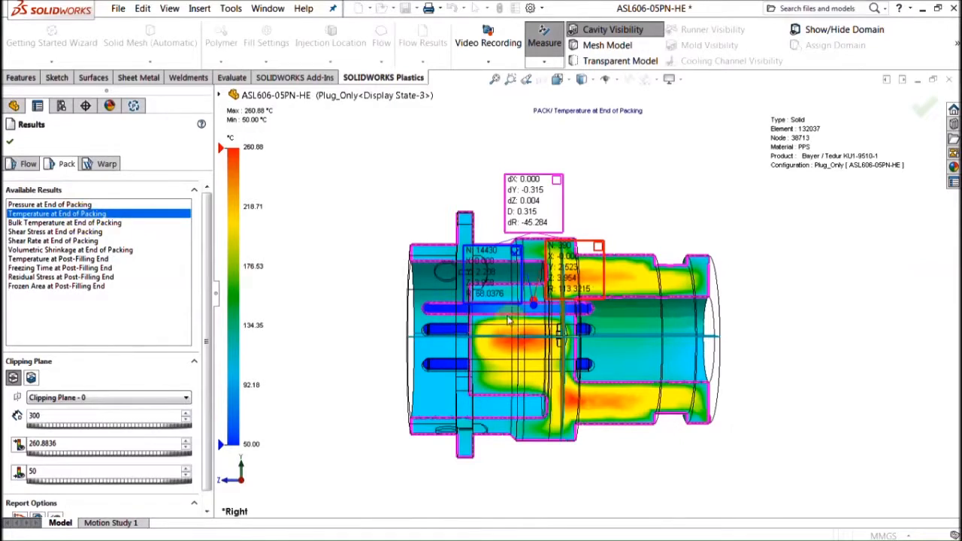
{"action": "scroll", "coordinate": [530, 295], "scroll_direction": "down", "scroll_amount": 2}
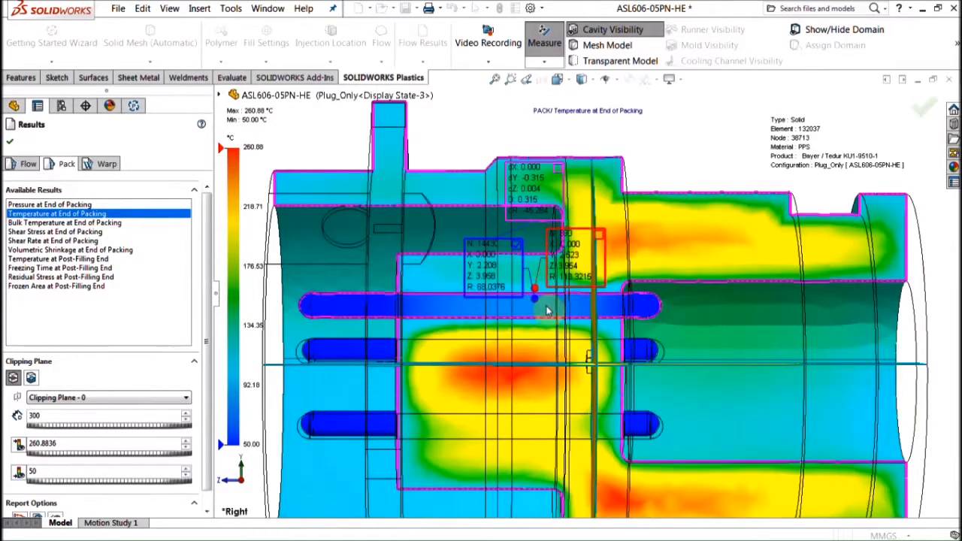
{"action": "scroll", "coordinate": [538, 294], "scroll_direction": "up", "scroll_amount": 2}
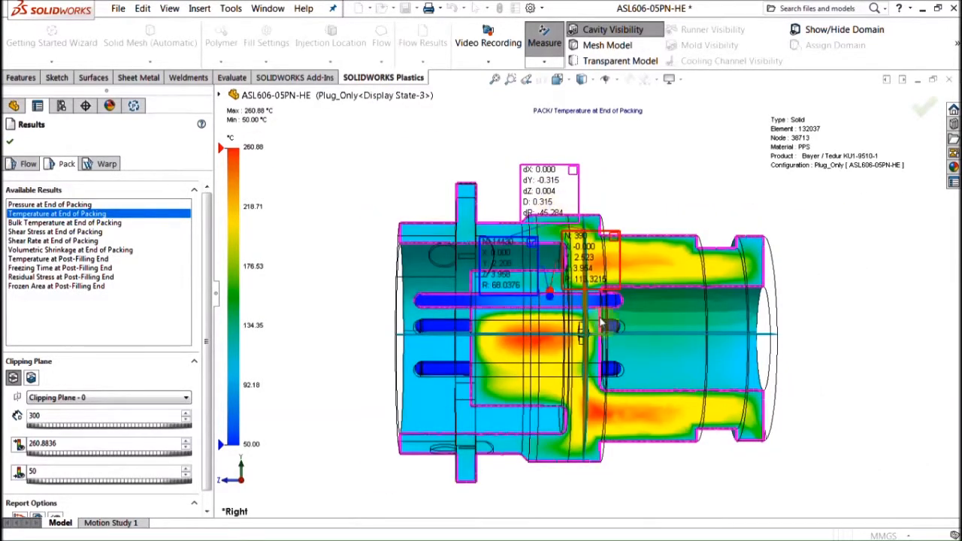
{"action": "scroll", "coordinate": [571, 278], "scroll_direction": "up", "scroll_amount": 1}
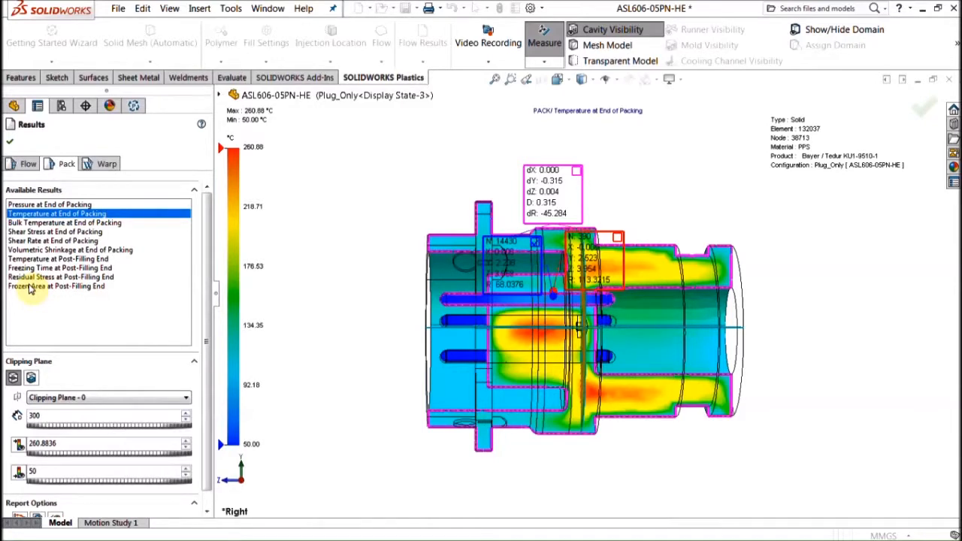
- Review the Temperature at Post-Filling End, Residual Stress at Post-Filling End and Volumetric Shrinkage at End of Packing plots
{"action": "left_click", "coordinate": [49, 258]}
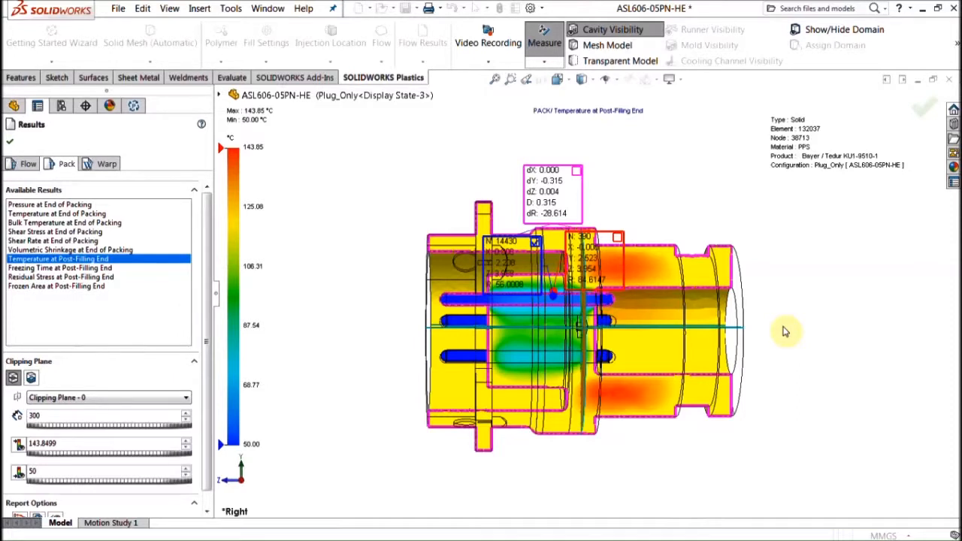
{"action": "left_click", "coordinate": [64, 277]}
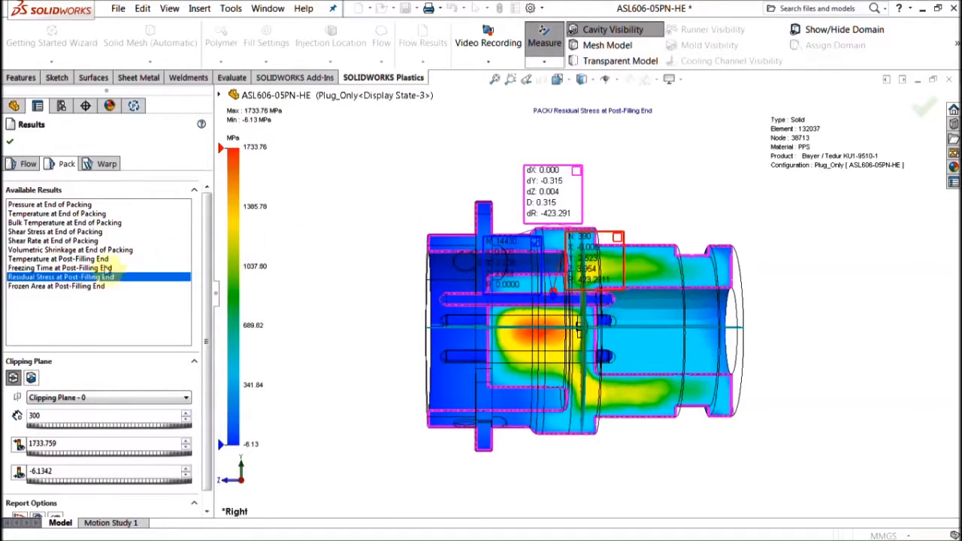
{"action": "left_click", "coordinate": [83, 249]}
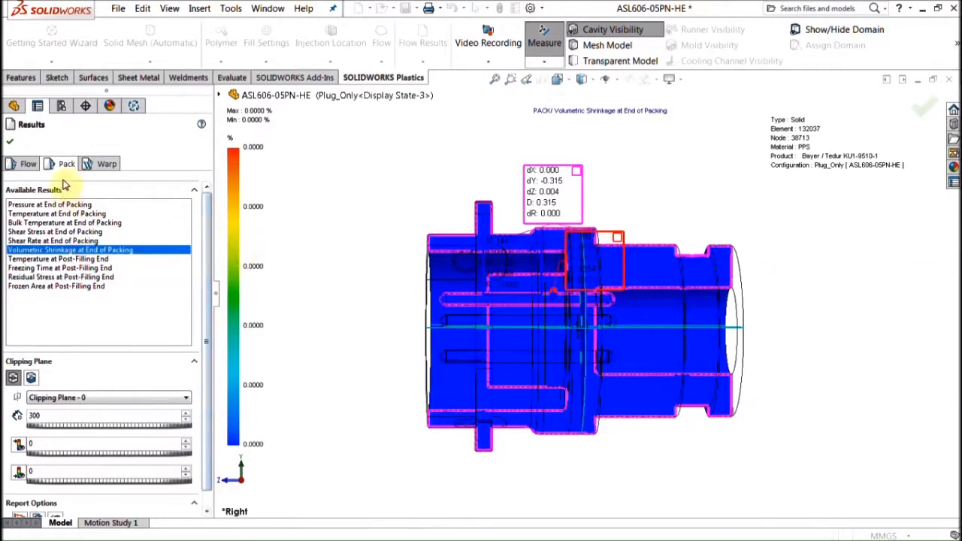
- Display the Total Stress Displacement warp result, view the deformed plug at an angle, and close the results
{"action": "left_click", "coordinate": [107, 164]}
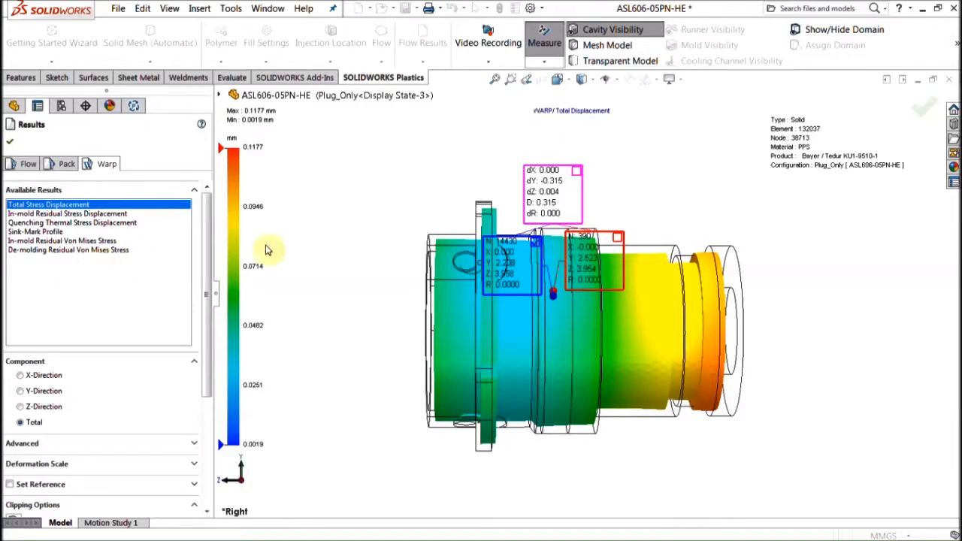
{"action": "middle_click_drag", "start_coordinate": [301, 251], "coordinate": [348, 285]}
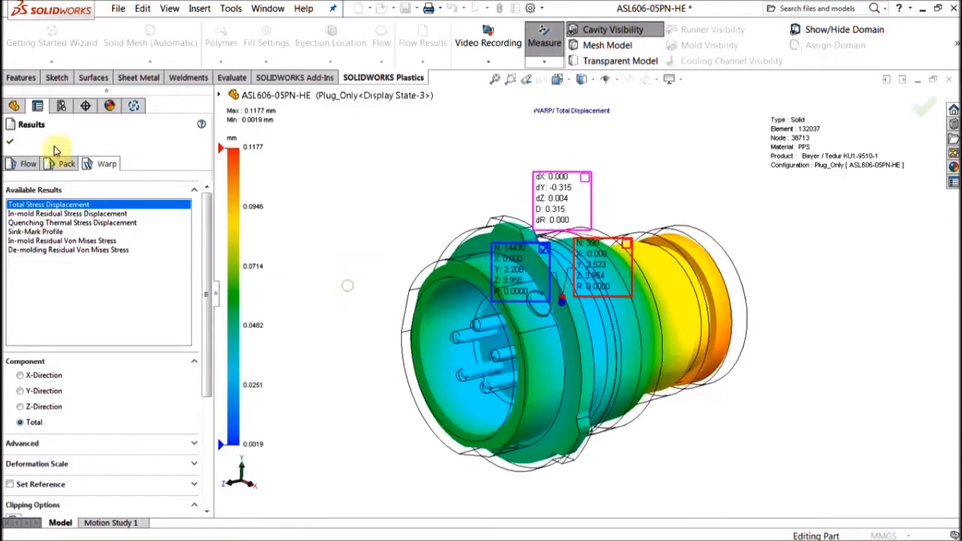
{"action": "left_click", "coordinate": [9, 141]}
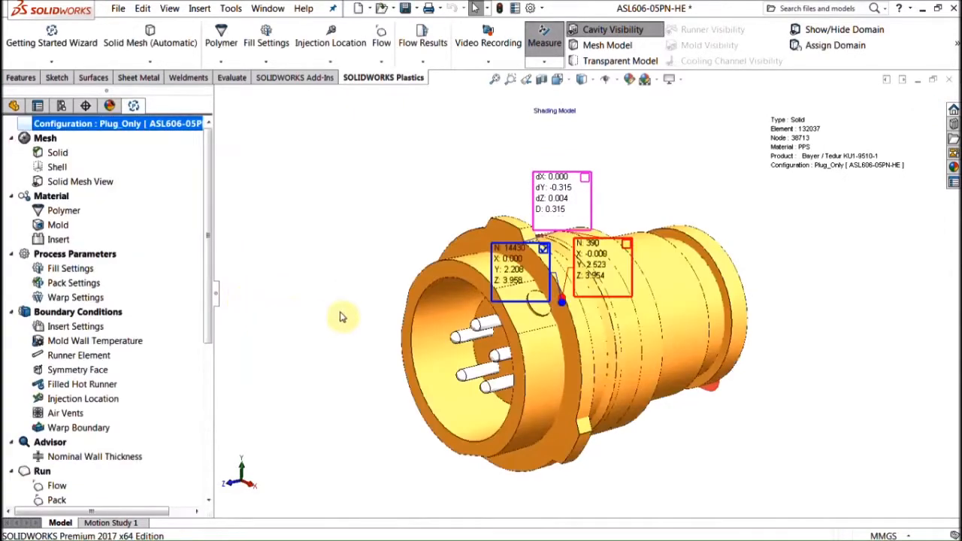
- Switch to PowerPoint and present the slides on insert bonding and on reducing cycle time through a design change, ending the slide show
{"action": "mouse_move", "coordinate": [8, 225]}
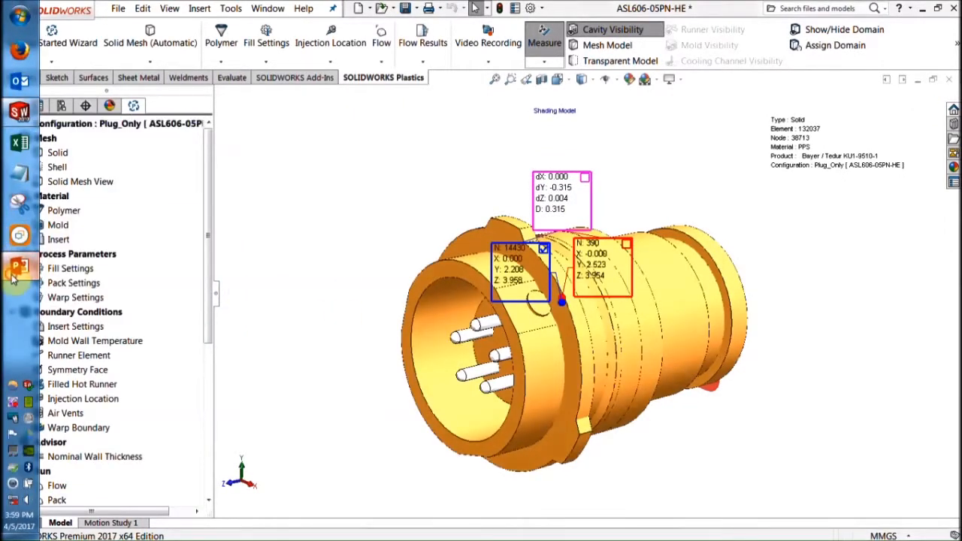
{"action": "left_click", "coordinate": [15, 266]}
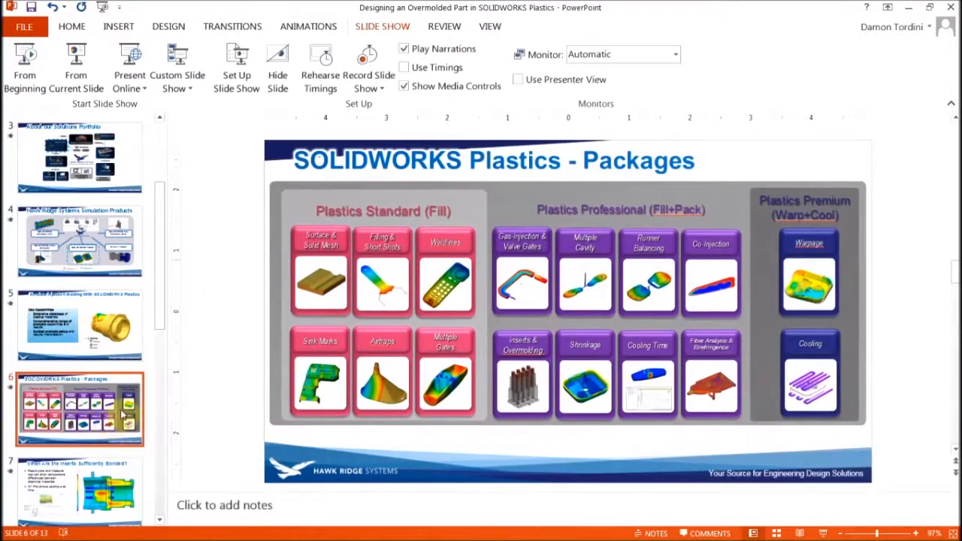
{"action": "left_click", "coordinate": [79, 488]}
{"action": "key", "text": "shift+F5"}
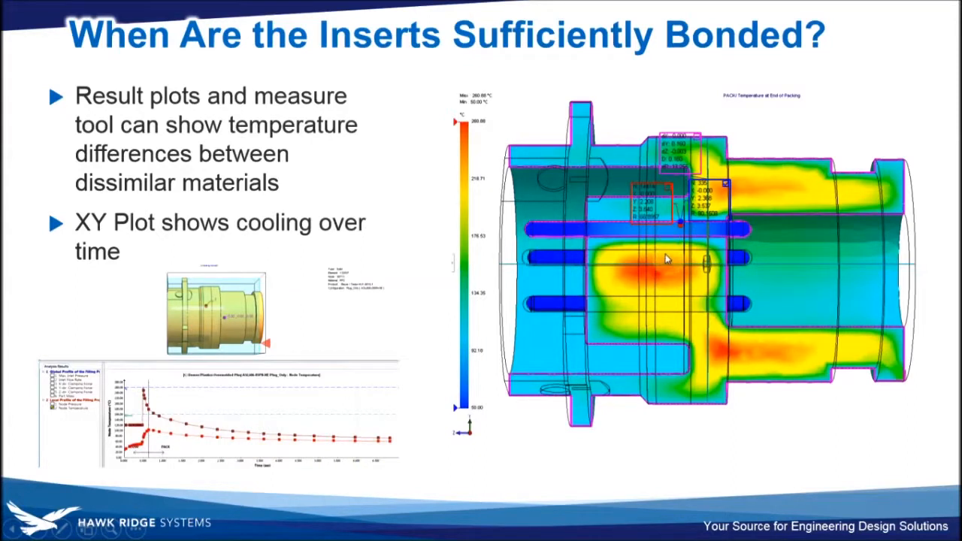
{"action": "left_click", "coordinate": [278, 302]}
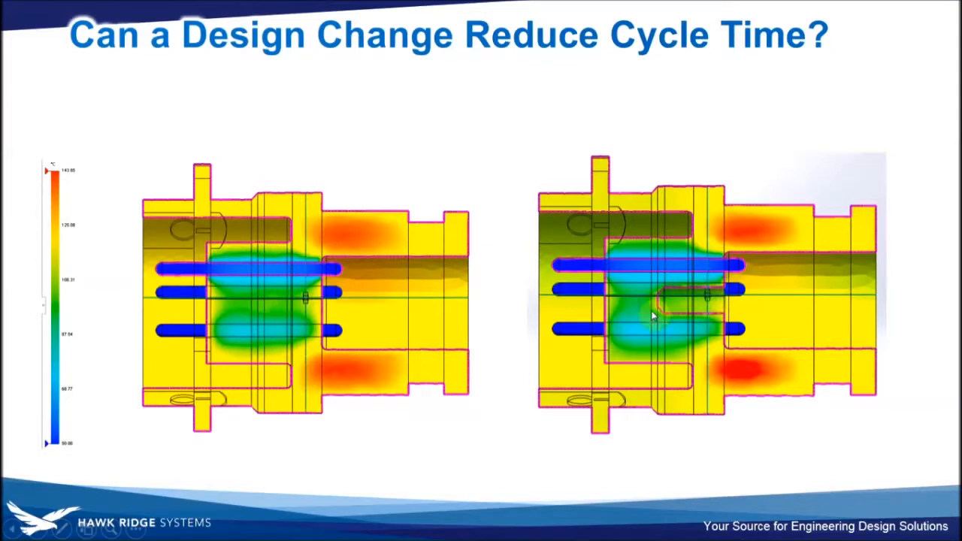
{"action": "key", "text": "Escape"}
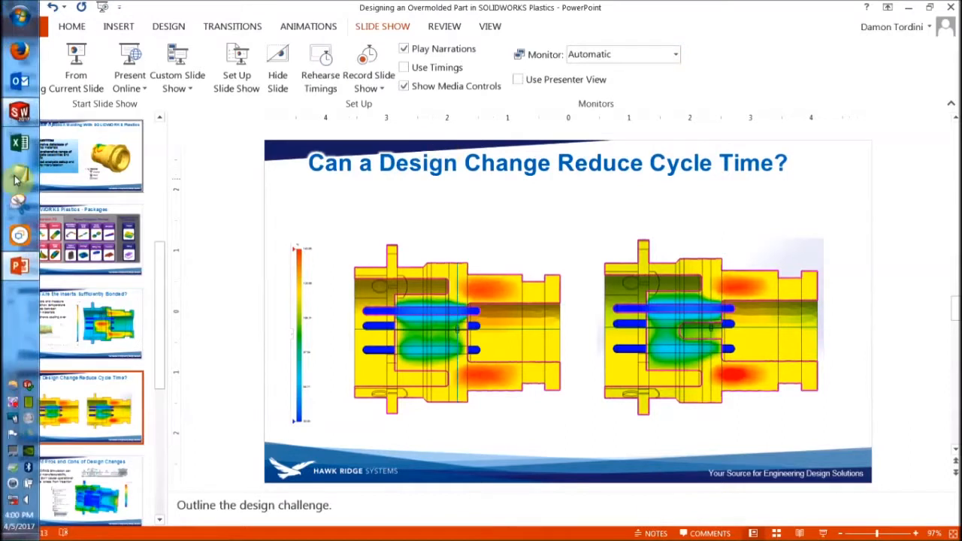
- Switch back to SOLIDWORKS, activate the Improved Cooling configuration, and turn off the measurement
{"action": "left_click", "coordinate": [12, 113]}
{"action": "left_click", "coordinate": [62, 106]}
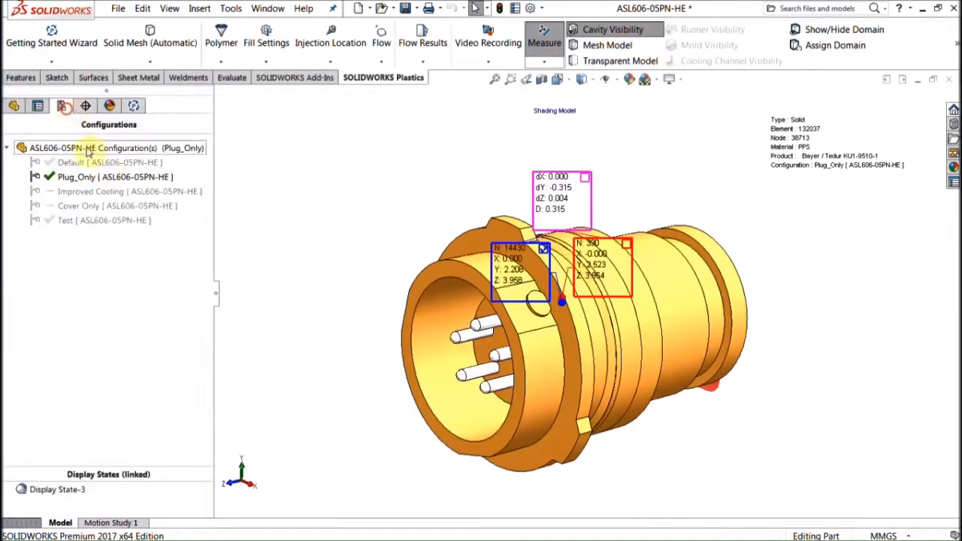
{"action": "double_click", "coordinate": [94, 194]}
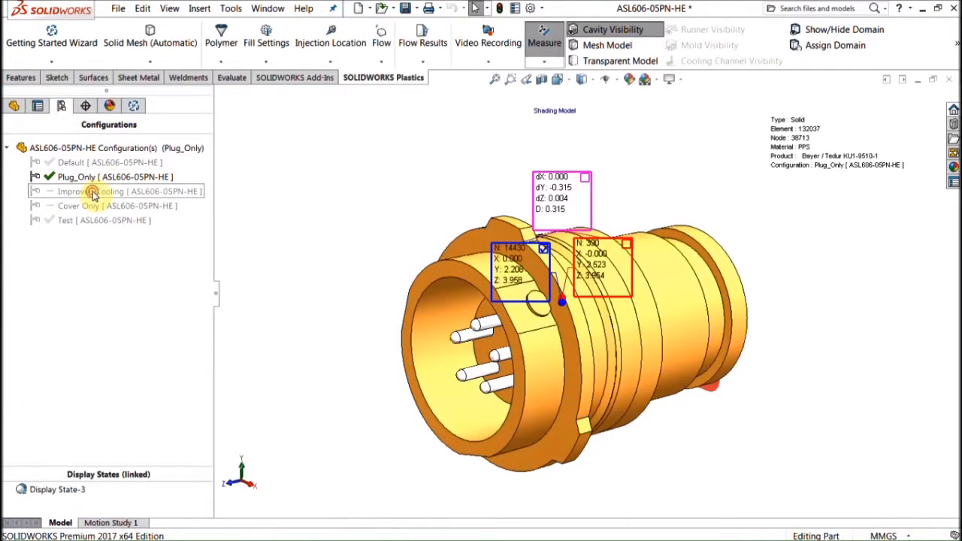
{"action": "left_click", "coordinate": [524, 310]}
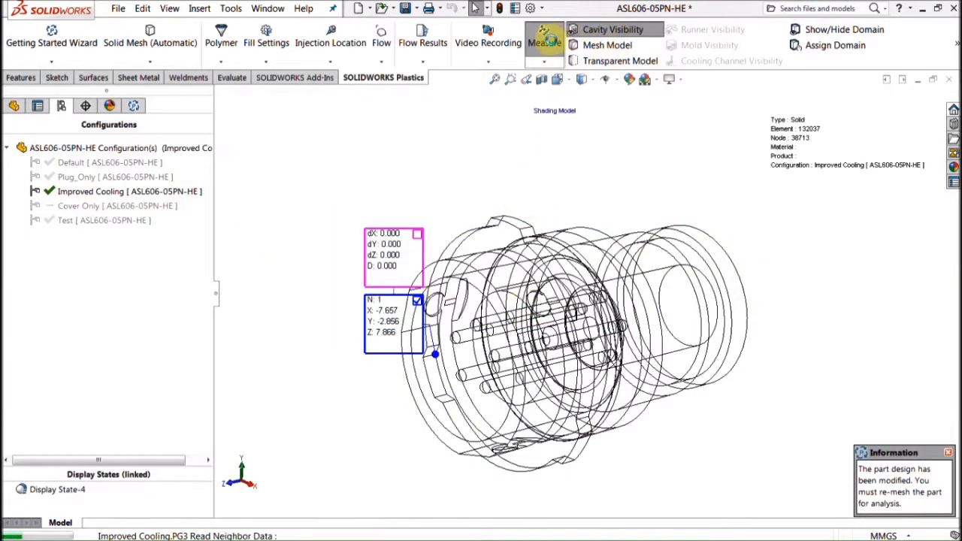
{"action": "left_click", "coordinate": [546, 42]}
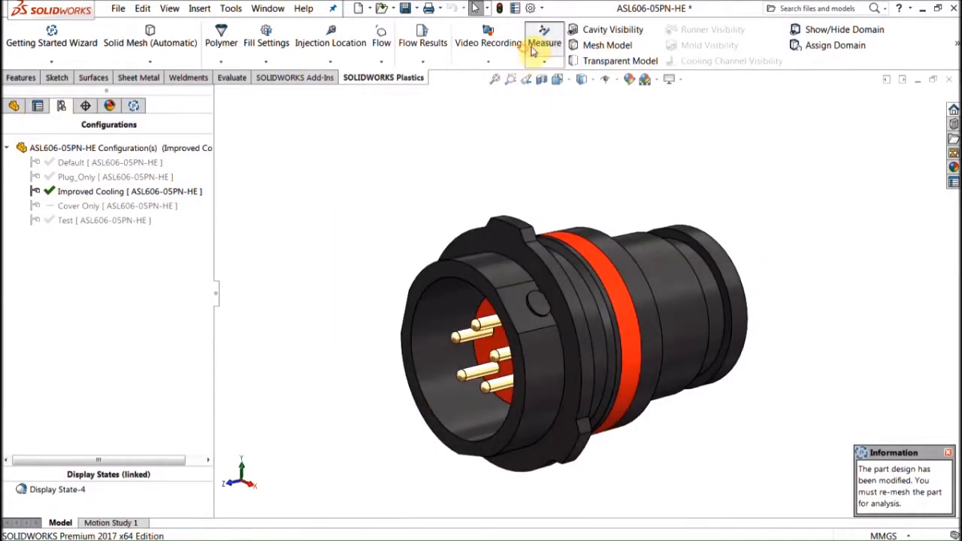
- Select Chamfer2, inspect the cored hole between the pins at the plug's rear, and look up the Copy Settings and Duplicate Study commands
{"action": "left_click", "coordinate": [14, 105]}
{"action": "scroll", "coordinate": [129, 419], "scroll_direction": "down", "scroll_amount": 6}
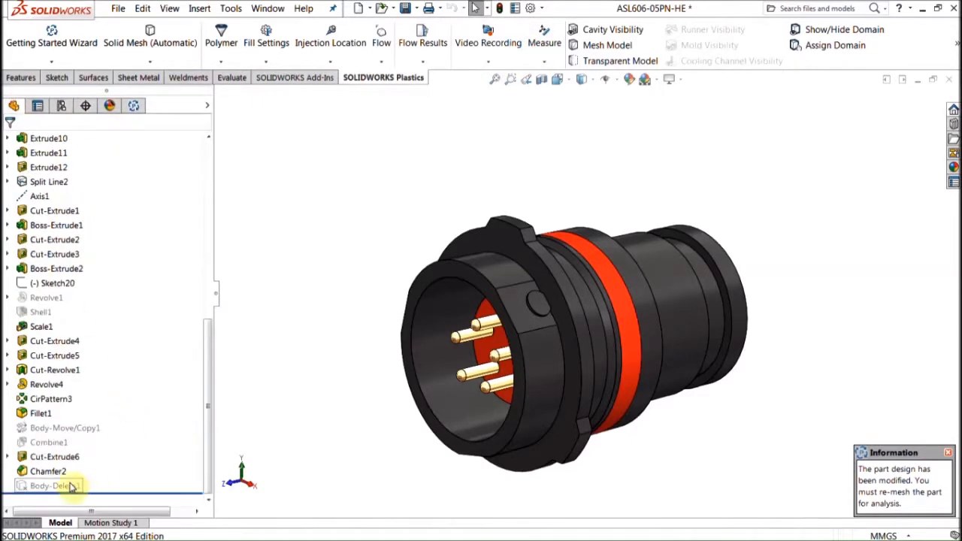
{"action": "left_click", "coordinate": [48, 471]}
{"action": "middle_click_drag", "start_coordinate": [526, 350], "coordinate": [818, 320]}
{"action": "left_click", "coordinate": [816, 317]}
{"action": "scroll", "coordinate": [662, 345], "scroll_direction": "down", "scroll_amount": 2}
{"action": "middle_click_drag", "start_coordinate": [652, 339], "coordinate": [633, 329]}
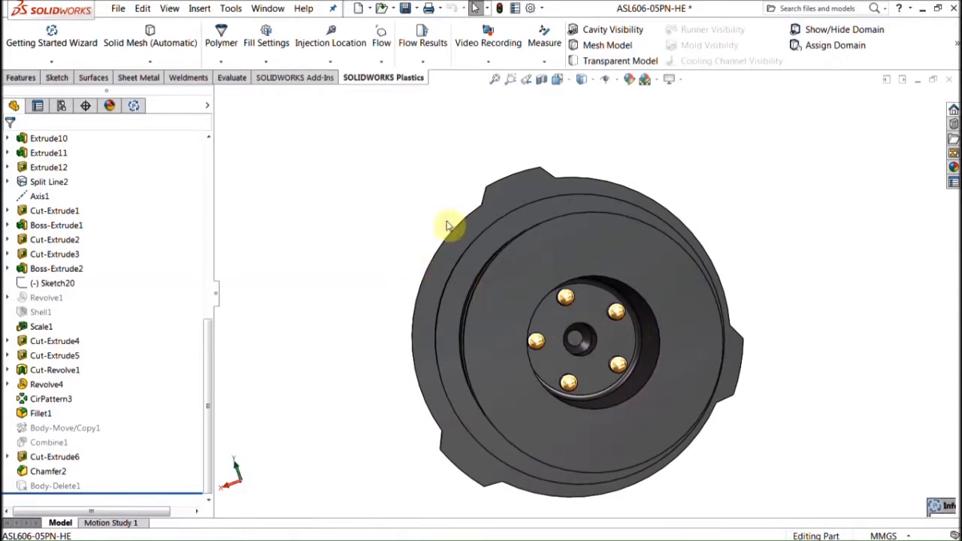
{"action": "left_click", "coordinate": [954, 44]}
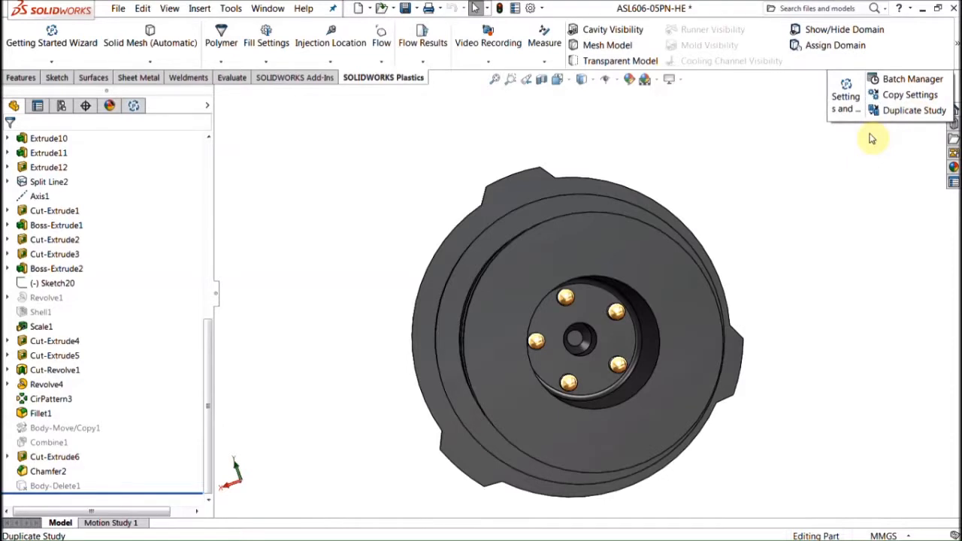
{"action": "middle_click_drag", "start_coordinate": [342, 253], "coordinate": [338, 195]}
- Display the Improved Cooling study's mesh model and examine the mesh around the central hole and the pins
{"action": "left_click", "coordinate": [133, 106]}
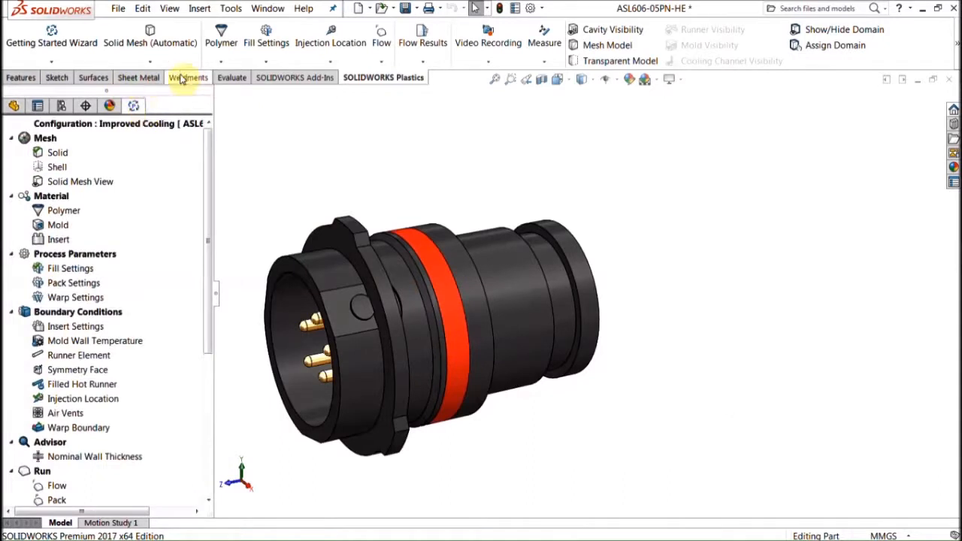
{"action": "left_click", "coordinate": [602, 45]}
{"action": "middle_click_drag", "start_coordinate": [485, 244], "coordinate": [365, 254]}
{"action": "scroll", "coordinate": [425, 318], "scroll_direction": "down", "scroll_amount": 6}
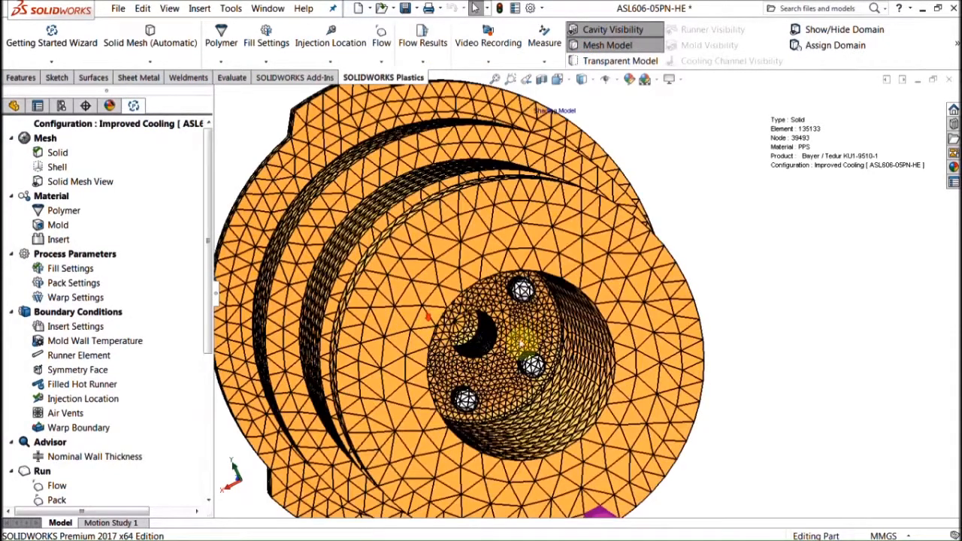
{"action": "scroll", "coordinate": [481, 334], "scroll_direction": "down", "scroll_amount": 2}
{"action": "scroll", "coordinate": [485, 342], "scroll_direction": "down", "scroll_amount": 4}
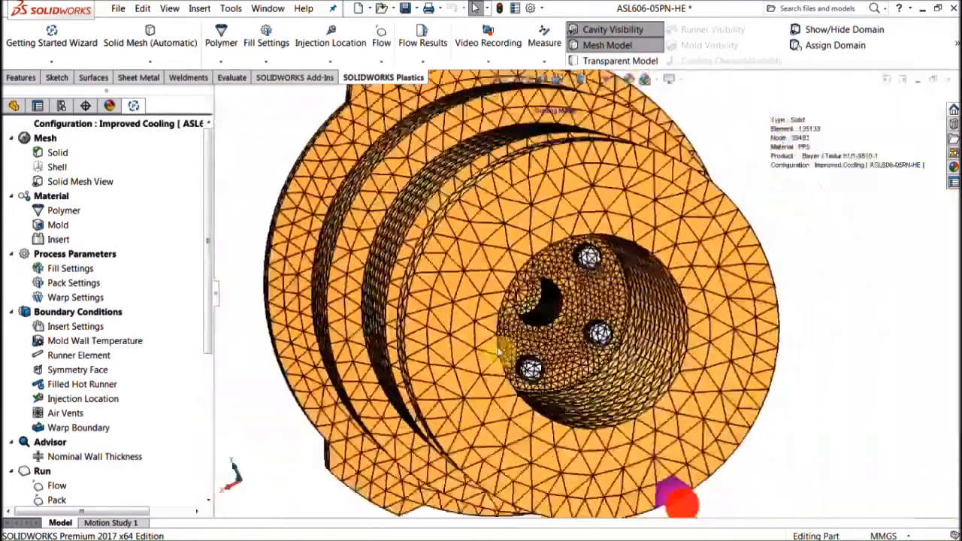
{"action": "scroll", "coordinate": [485, 342], "scroll_direction": "up", "scroll_amount": 6}
{"action": "middle_click_drag", "start_coordinate": [455, 312], "coordinate": [568, 278]}
{"action": "scroll", "coordinate": [560, 279], "scroll_direction": "up", "scroll_amount": 4}
{"action": "middle_click_drag", "start_coordinate": [401, 315], "coordinate": [449, 312]}
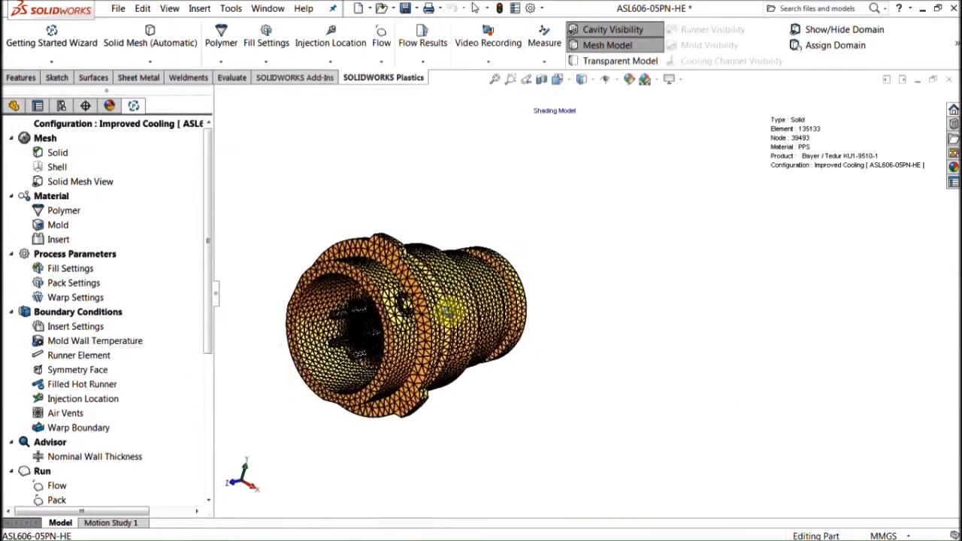
- Open the Improved Cooling study's pack results and display the Temperature at End of Packing plot
{"action": "scroll", "coordinate": [211, 419], "scroll_direction": "down", "scroll_amount": 5}
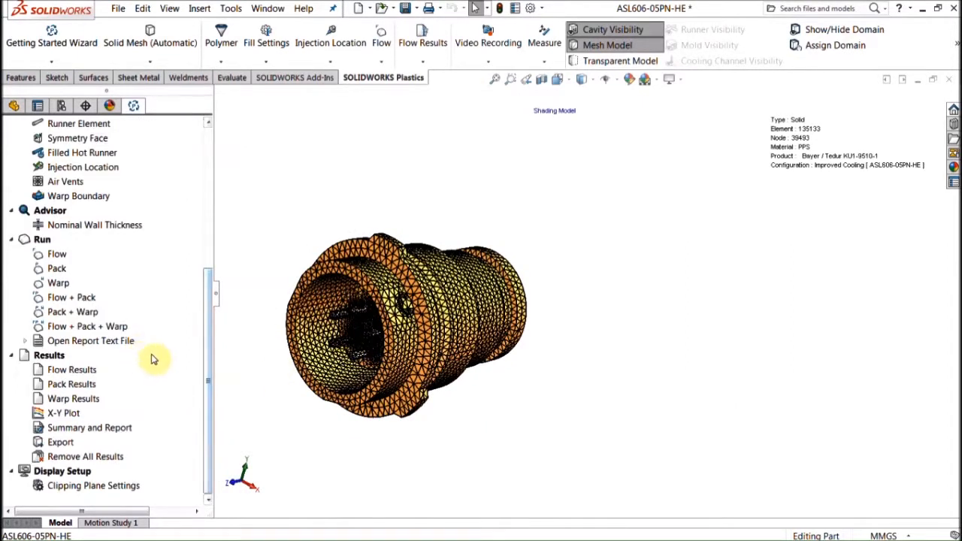
{"action": "left_click", "coordinate": [83, 384]}
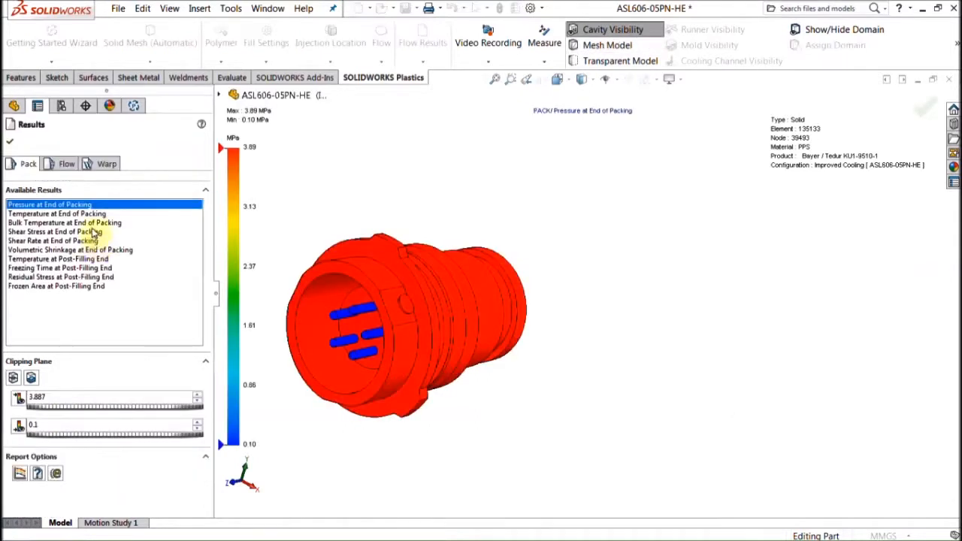
{"action": "left_click", "coordinate": [70, 166]}
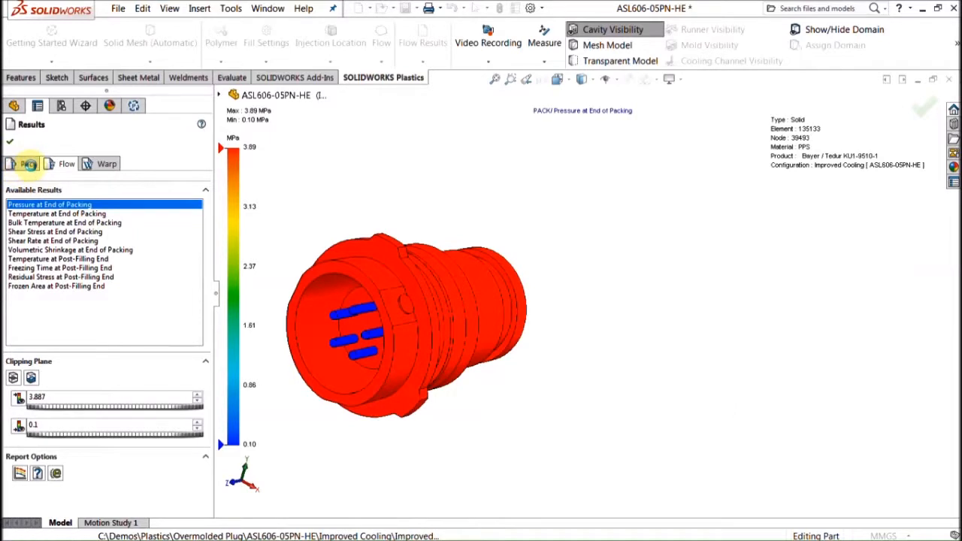
{"action": "left_click", "coordinate": [32, 166]}
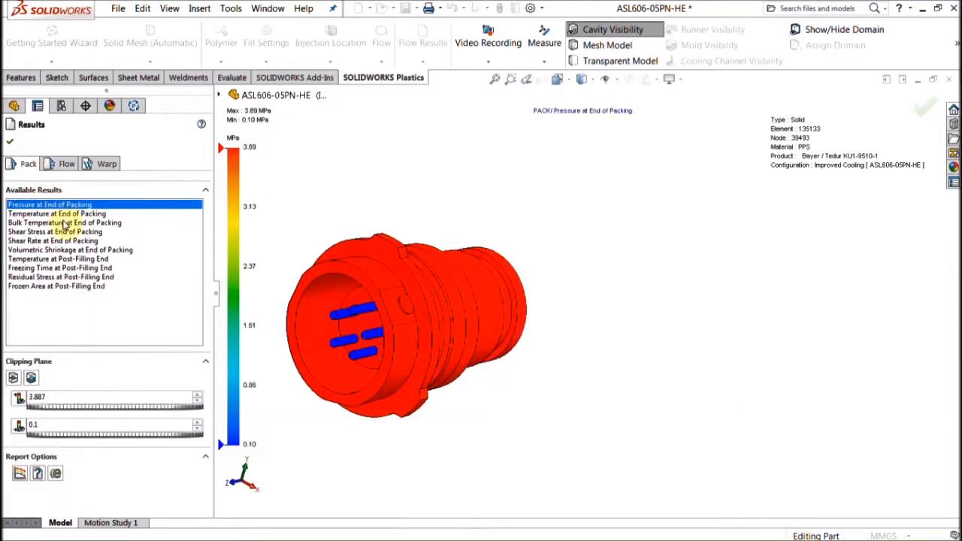
{"action": "left_click", "coordinate": [75, 223]}
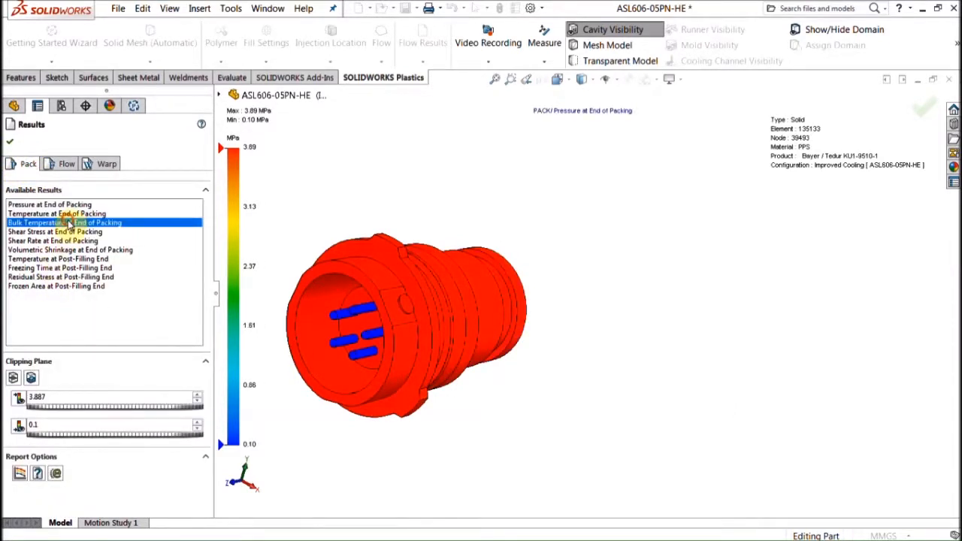
{"action": "left_click", "coordinate": [71, 214]}
- Cut the packing temperature plot with the clipping planes and examine the plug's lengthwise cross-section around the pins
{"action": "left_click", "coordinate": [13, 377]}
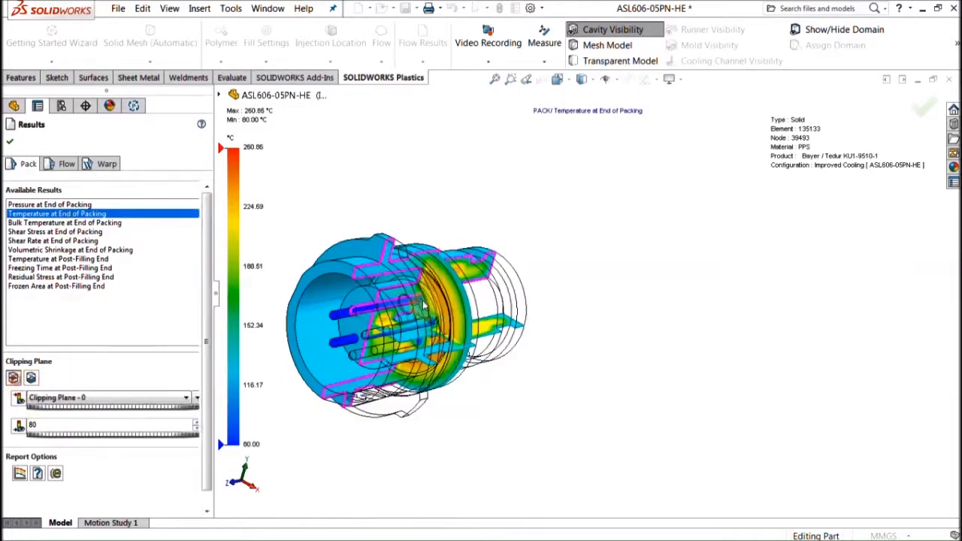
{"action": "scroll", "coordinate": [370, 304], "scroll_direction": "down", "scroll_amount": 3}
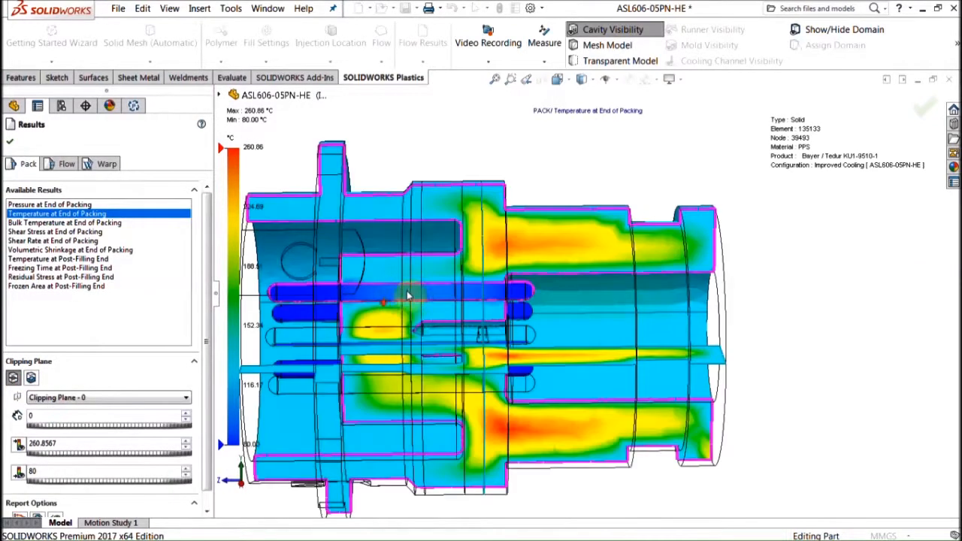
{"action": "middle_click_drag", "start_coordinate": [408, 319], "coordinate": [408, 278]}
{"action": "scroll", "coordinate": [482, 384], "scroll_direction": "up", "scroll_amount": 1}
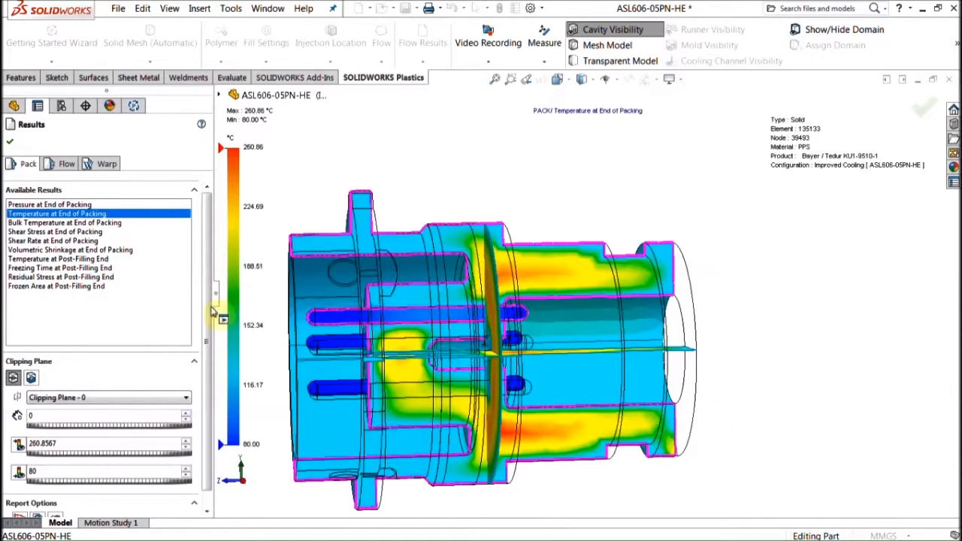
- Display the sectioned Frozen Area at Post-Filling End plot, close the results, and inspect the plug's open end with the pins
{"action": "left_click", "coordinate": [67, 287]}
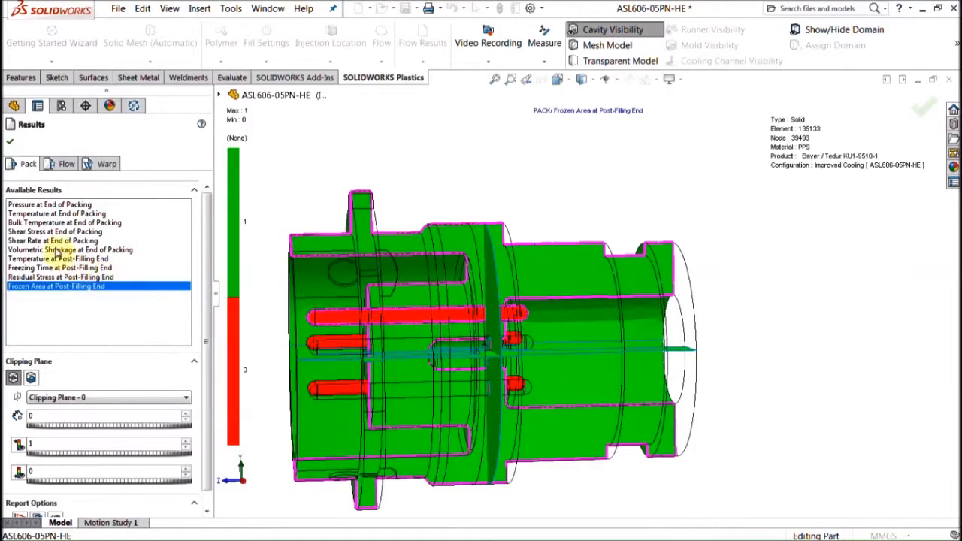
{"action": "left_click", "coordinate": [10, 141]}
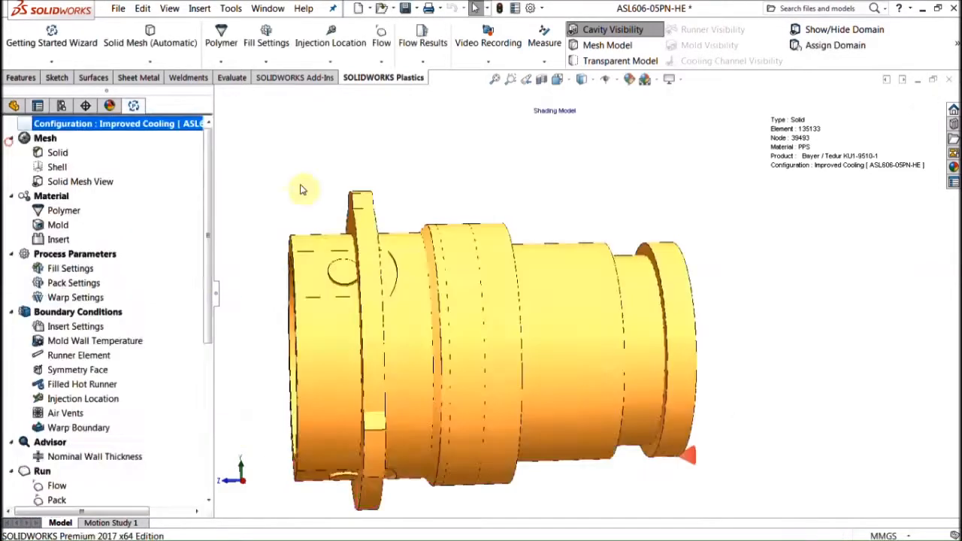
{"action": "middle_click_drag", "start_coordinate": [374, 194], "coordinate": [422, 316]}
{"action": "middle_click_drag", "start_coordinate": [369, 361], "coordinate": [478, 369]}
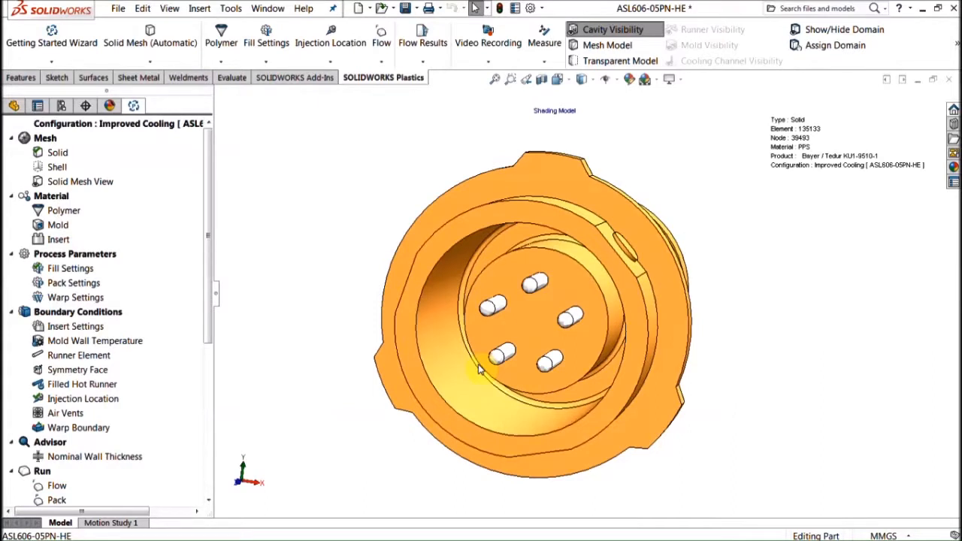
{"action": "middle_click_drag", "start_coordinate": [519, 337], "coordinate": [315, 289]}
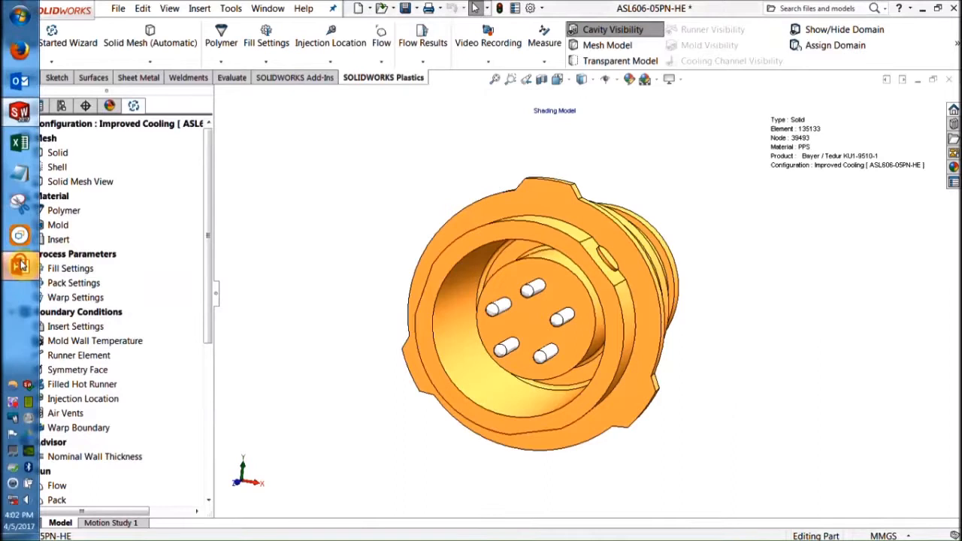
- Switch to PowerPoint, show the SOLIDWORKS Plastics - Packages slide, and return to SOLIDWORKS
{"action": "left_click", "coordinate": [21, 265]}
{"action": "left_click", "coordinate": [83, 248]}
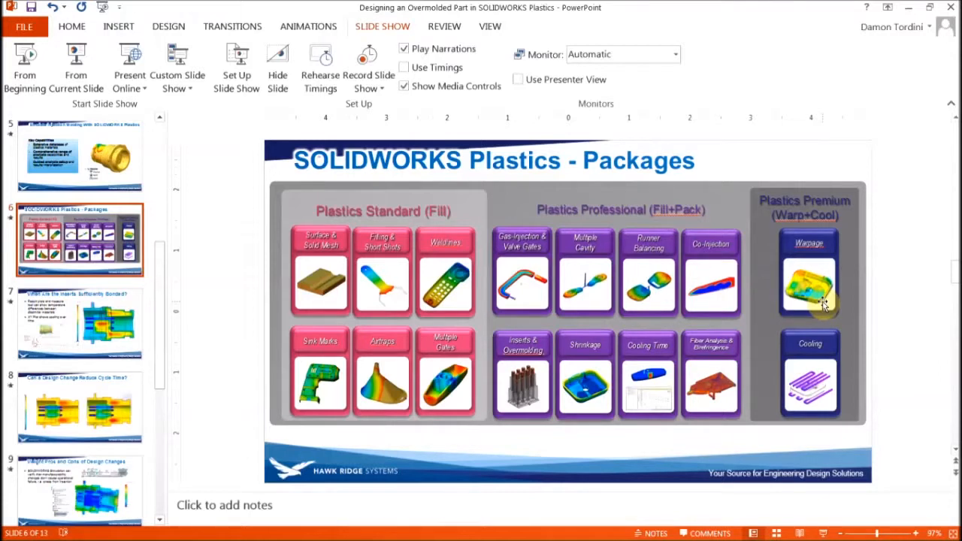
{"action": "mouse_move", "coordinate": [4, 204]}
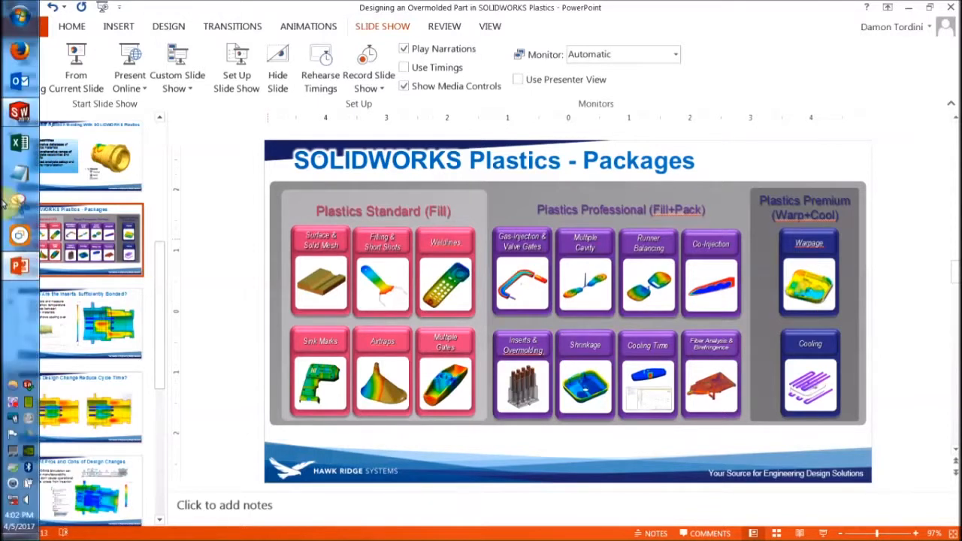
{"action": "left_click", "coordinate": [15, 266]}
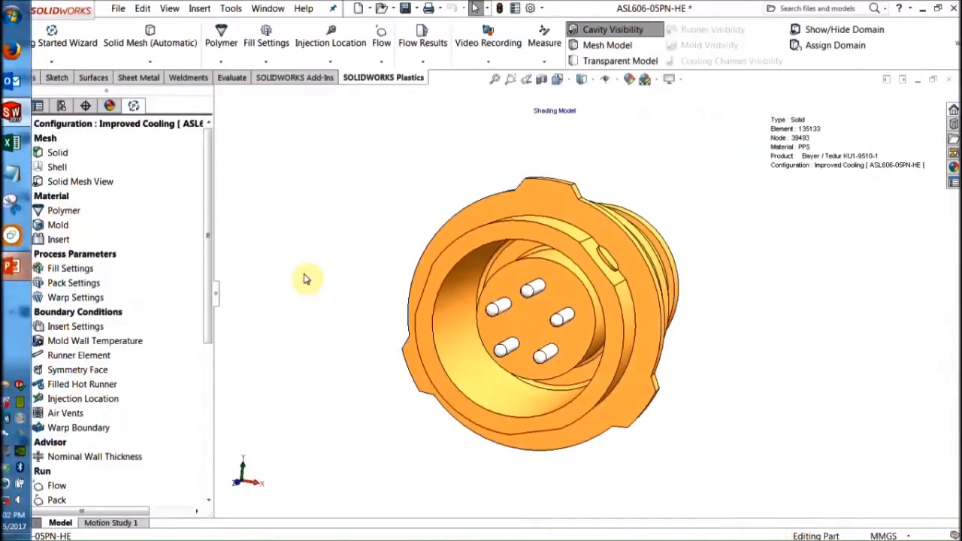
- Open the warp results with Total Stress Displacement, show the deformation scale settings, and play the warpage animation
{"action": "left_click", "coordinate": [209, 445]}
{"action": "middle_click_drag", "start_coordinate": [500, 347], "coordinate": [541, 301]}
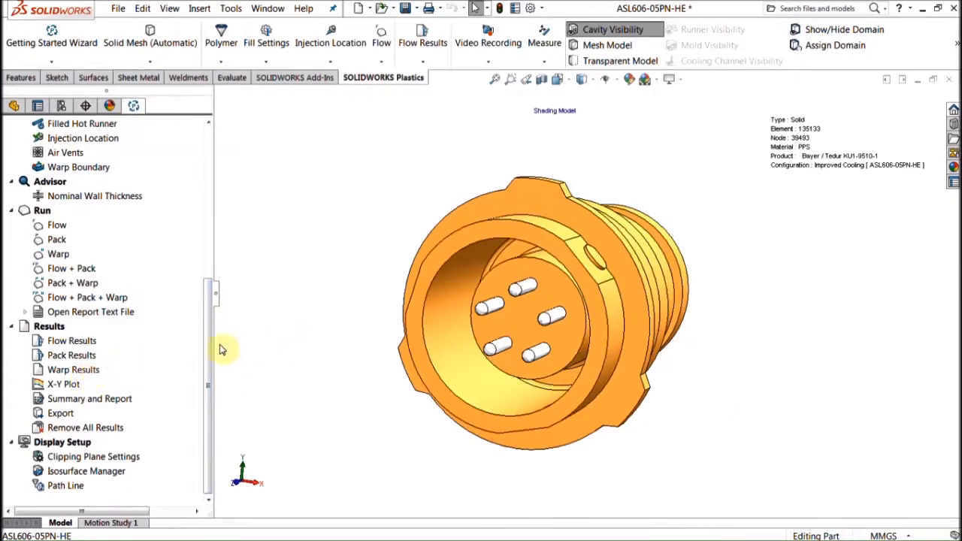
{"action": "double_click", "coordinate": [72, 373]}
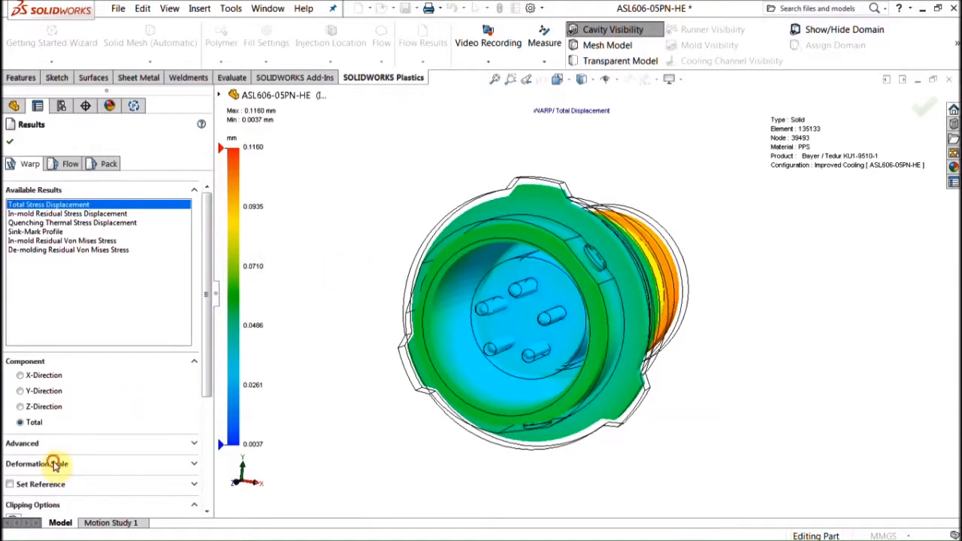
{"action": "left_click", "coordinate": [54, 464]}
{"action": "left_click", "coordinate": [207, 419]}
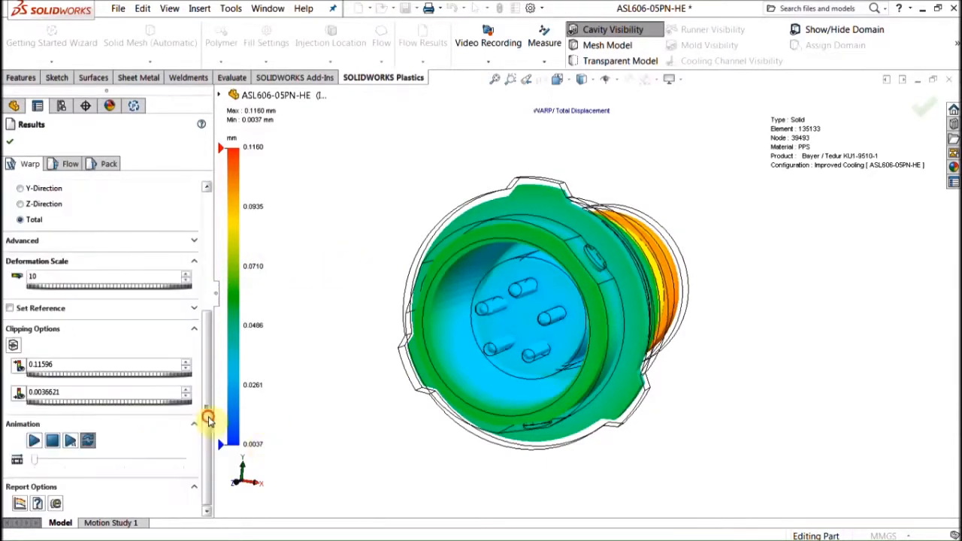
{"action": "middle_click_drag", "start_coordinate": [353, 281], "coordinate": [333, 281]}
{"action": "left_click", "coordinate": [34, 441]}
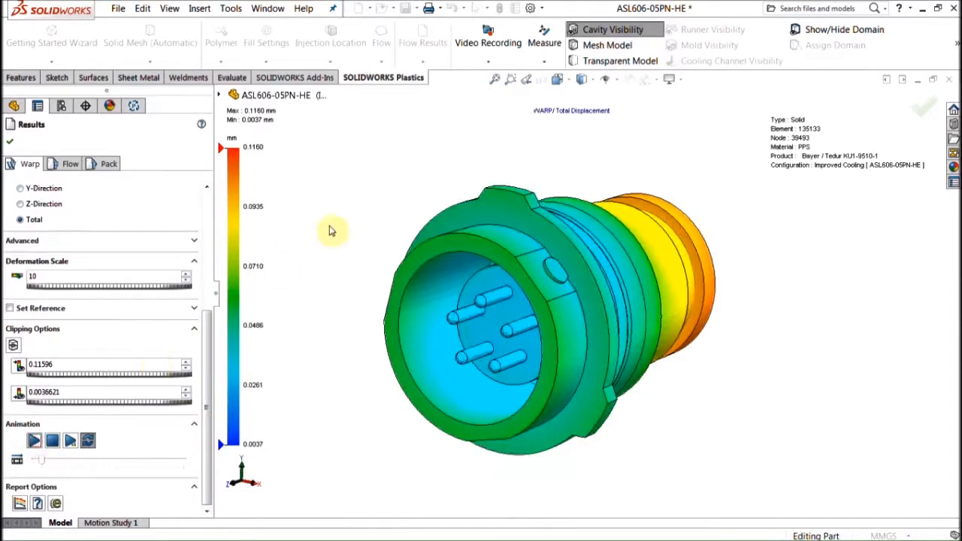
- Examine the animated warpage along the plug's side, at its rear opening and around the pins, and close the warp results
{"action": "middle_click_drag", "start_coordinate": [382, 236], "coordinate": [327, 211]}
{"action": "scroll", "coordinate": [543, 291], "scroll_direction": "down", "scroll_amount": 1}
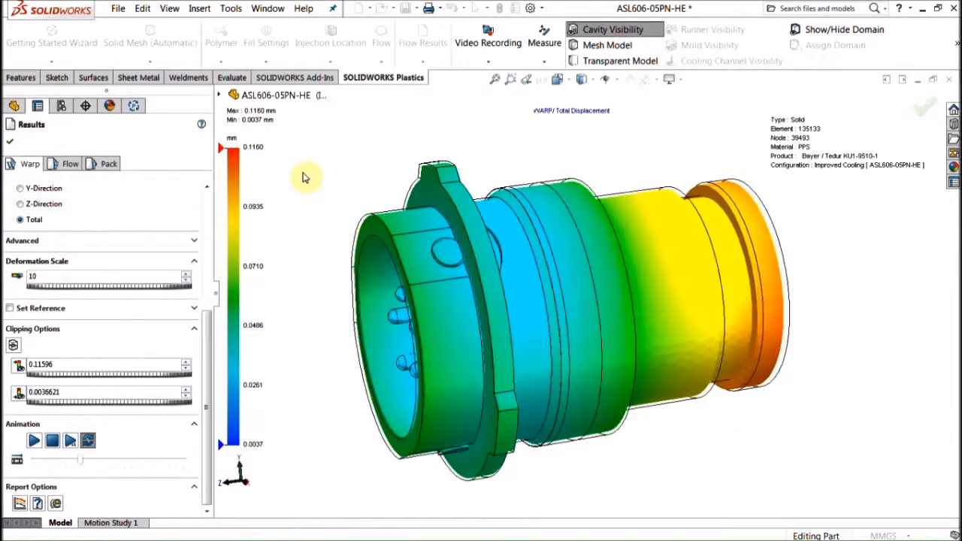
{"action": "middle_click_drag", "start_coordinate": [760, 212], "coordinate": [687, 280]}
{"action": "scroll", "coordinate": [732, 314], "scroll_direction": "down", "scroll_amount": 2}
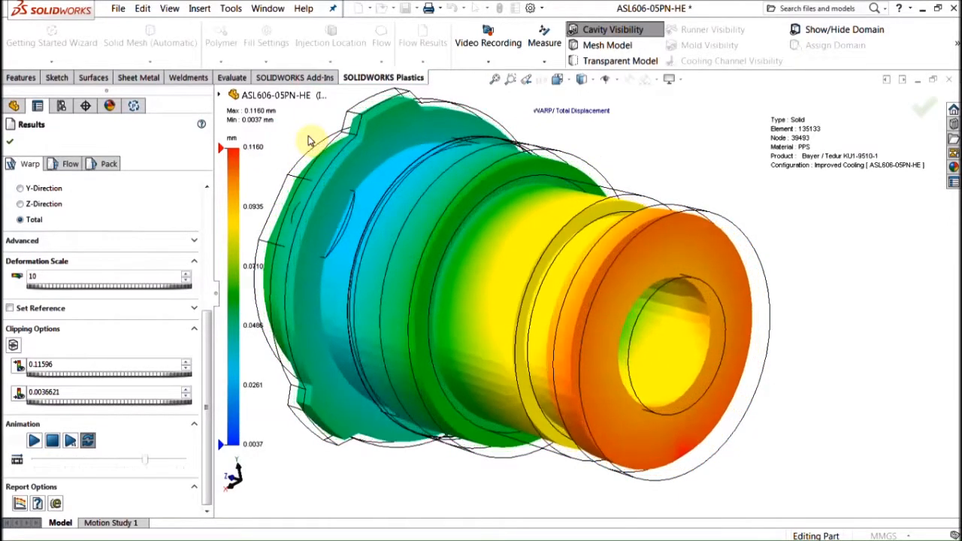
{"action": "scroll", "coordinate": [413, 232], "scroll_direction": "up", "scroll_amount": 2}
{"action": "middle_click_drag", "start_coordinate": [416, 236], "coordinate": [518, 319]}
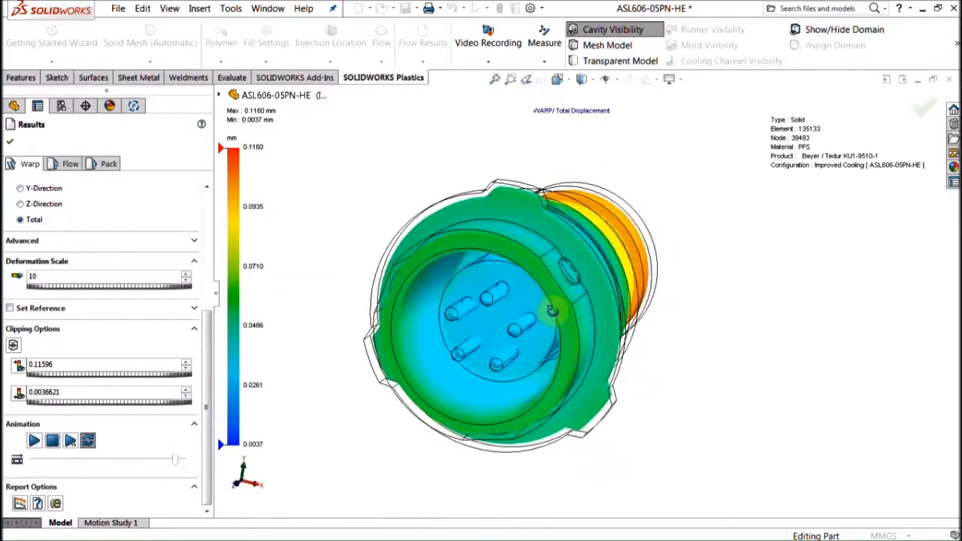
{"action": "scroll", "coordinate": [506, 321], "scroll_direction": "down", "scroll_amount": 1}
{"action": "scroll", "coordinate": [458, 308], "scroll_direction": "down", "scroll_amount": 3}
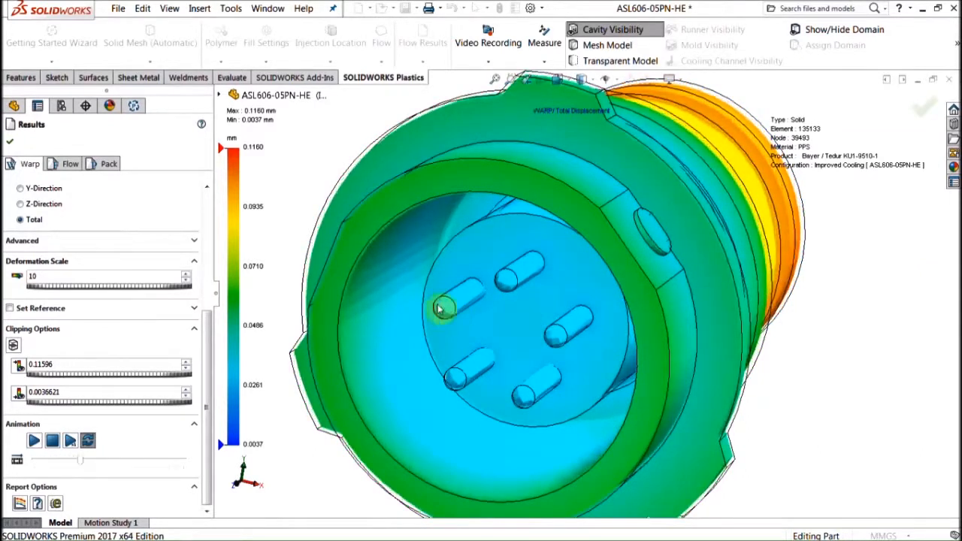
{"action": "scroll", "coordinate": [554, 359], "scroll_direction": "up", "scroll_amount": 3}
{"action": "left_click", "coordinate": [10, 141]}
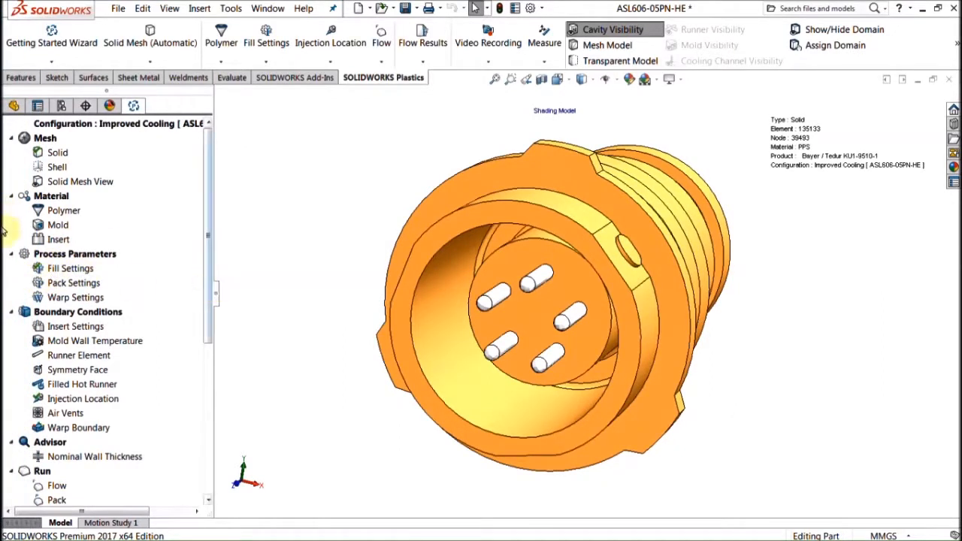
- Switch to PowerPoint and present the slide Weight Pros and Cons of Design Changes as a slide show from that slide
{"action": "left_click", "coordinate": [10, 435]}
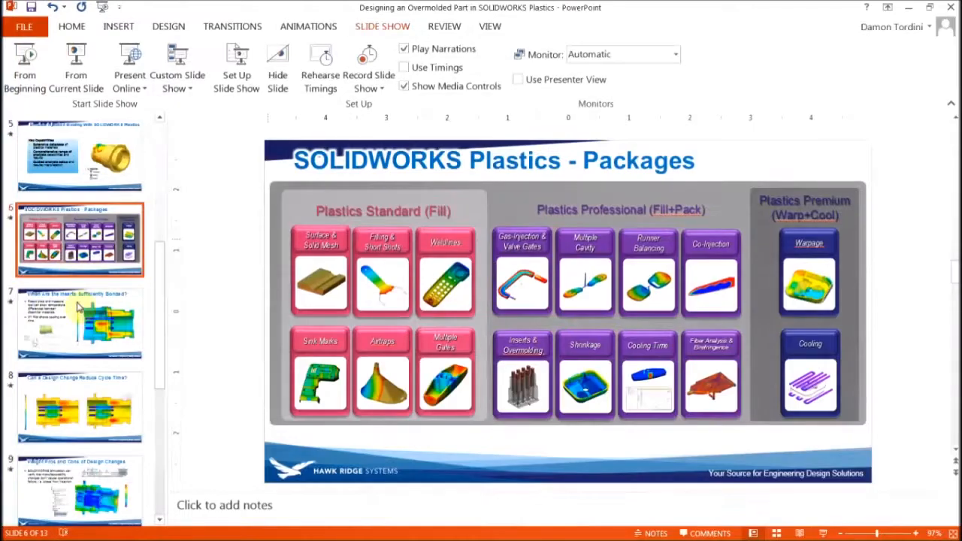
{"action": "scroll", "coordinate": [81, 456], "scroll_direction": "down", "scroll_amount": 3}
{"action": "left_click", "coordinate": [67, 353]}
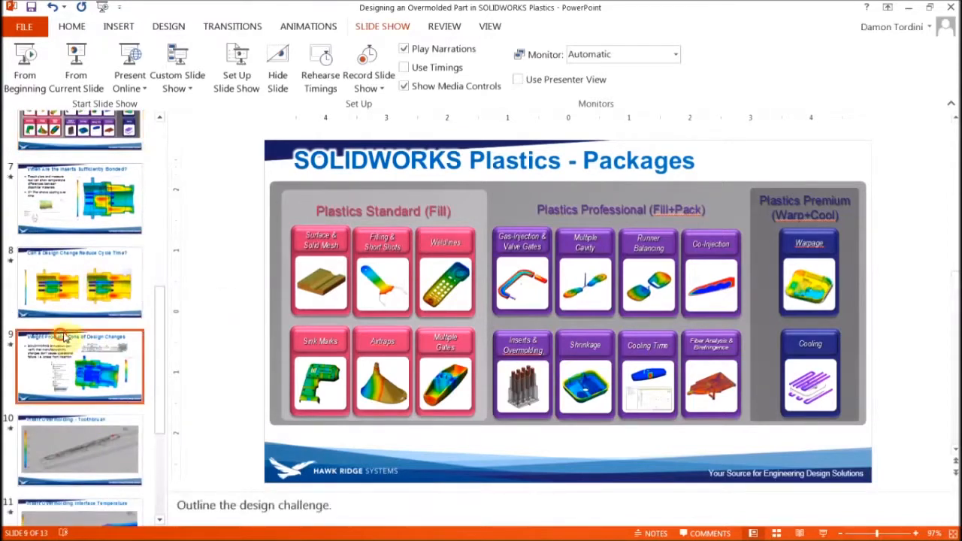
{"action": "left_click", "coordinate": [84, 71]}
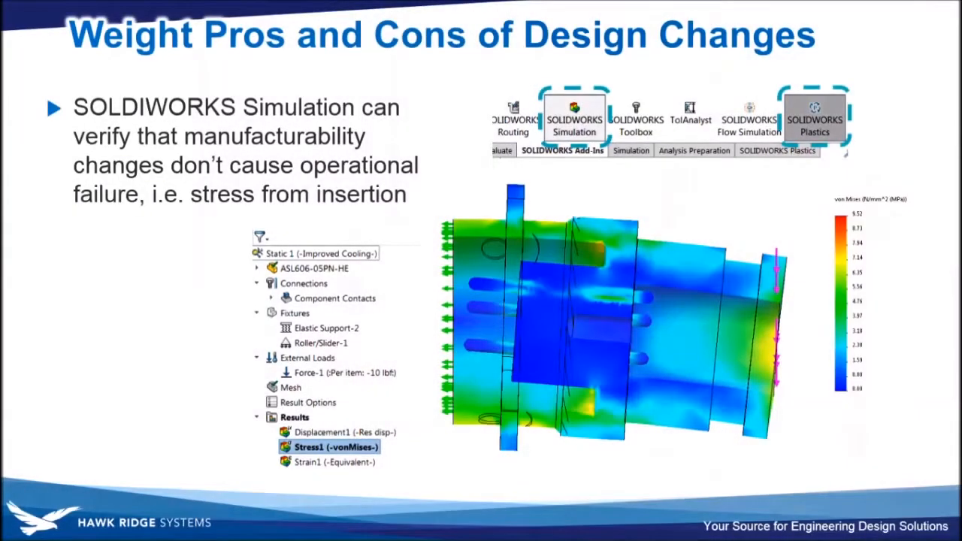